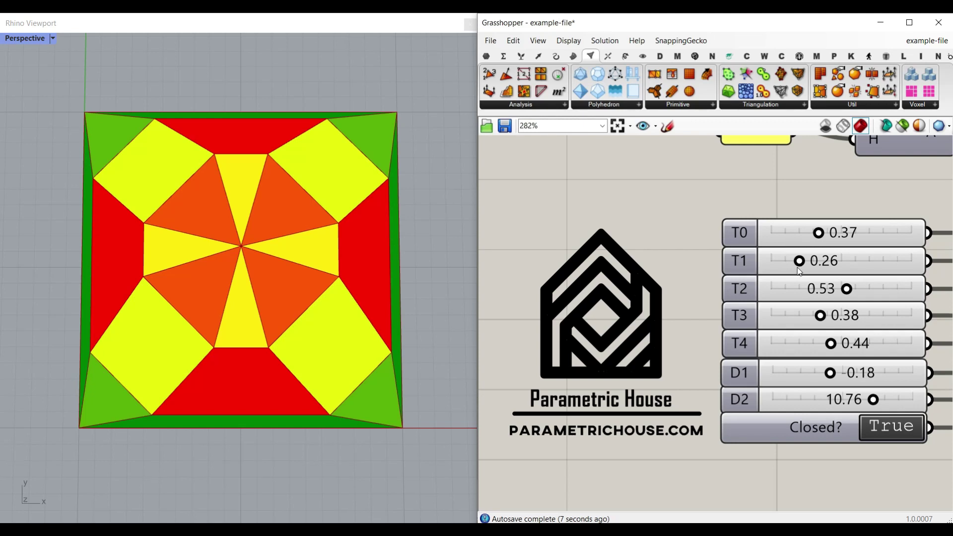
Step: Set the Antisnub parameter sliders to T0 0.26, T1 0.60, T3 0.33 and T4 0.17
left_click_drag(824, 233, 808, 241)
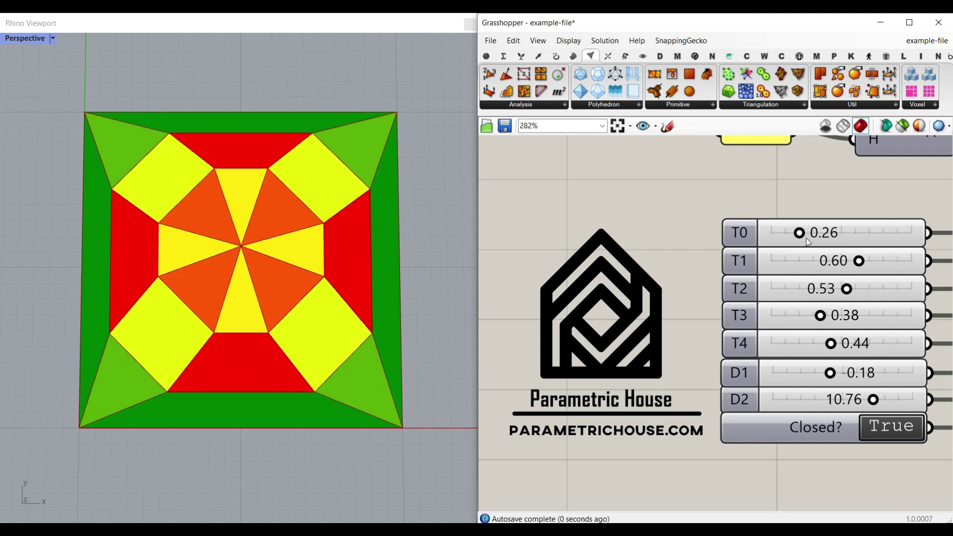
left_click_drag(821, 316, 784, 343)
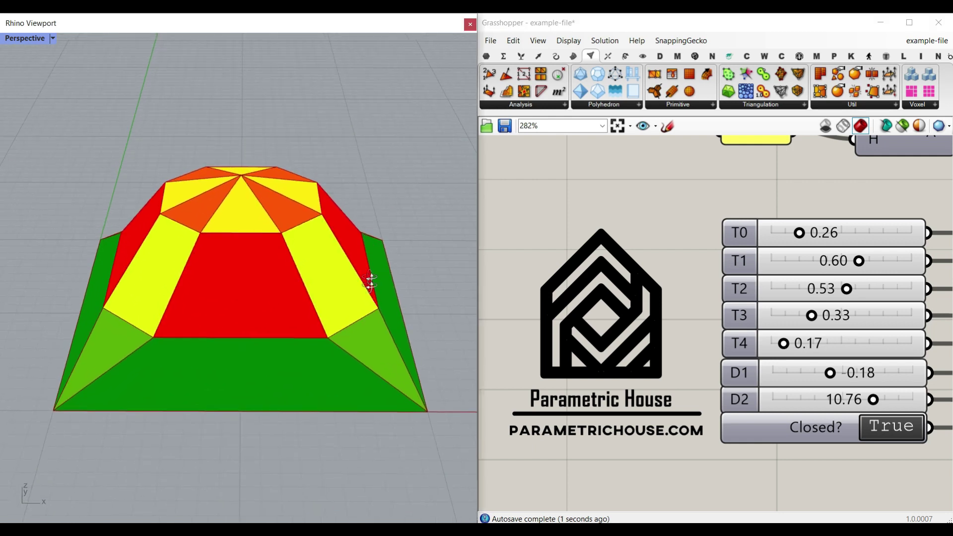
Step: Turn off the Explode Tree component's preview so that only the connected Mesh parameter is displayed
scroll(667, 308, "down", 11)
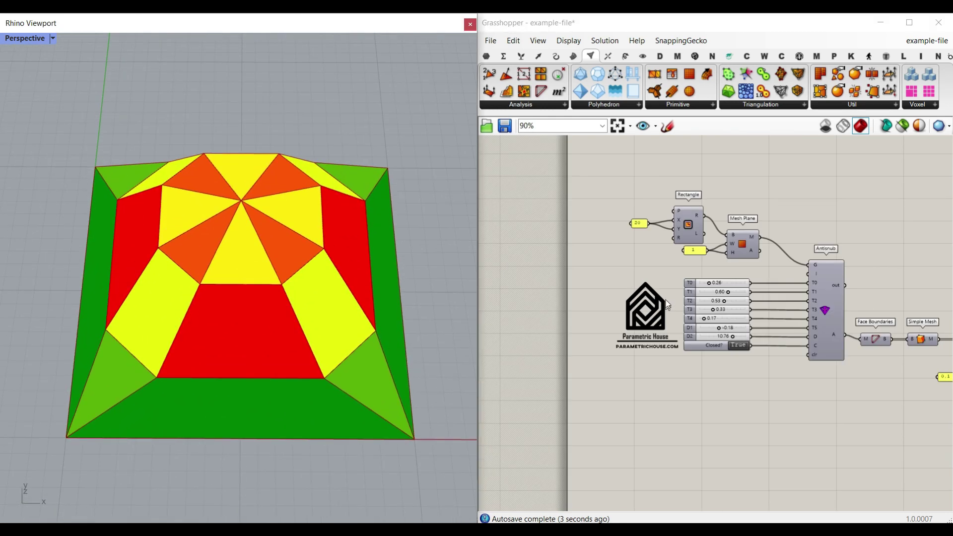
right_click_drag(903, 308, 743, 293)
scroll(744, 292, "up", 10)
scroll(729, 304, "up", 3)
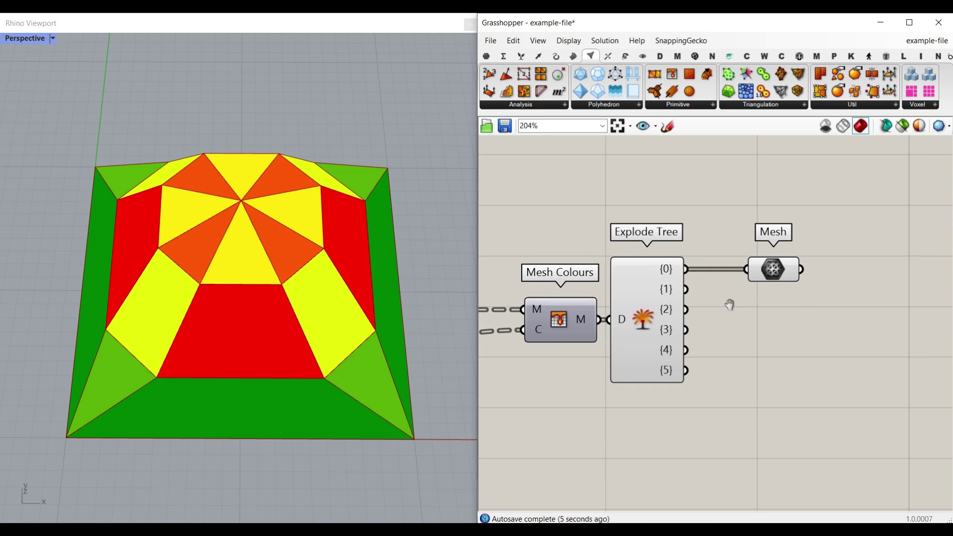
right_click(573, 323)
left_click(574, 326)
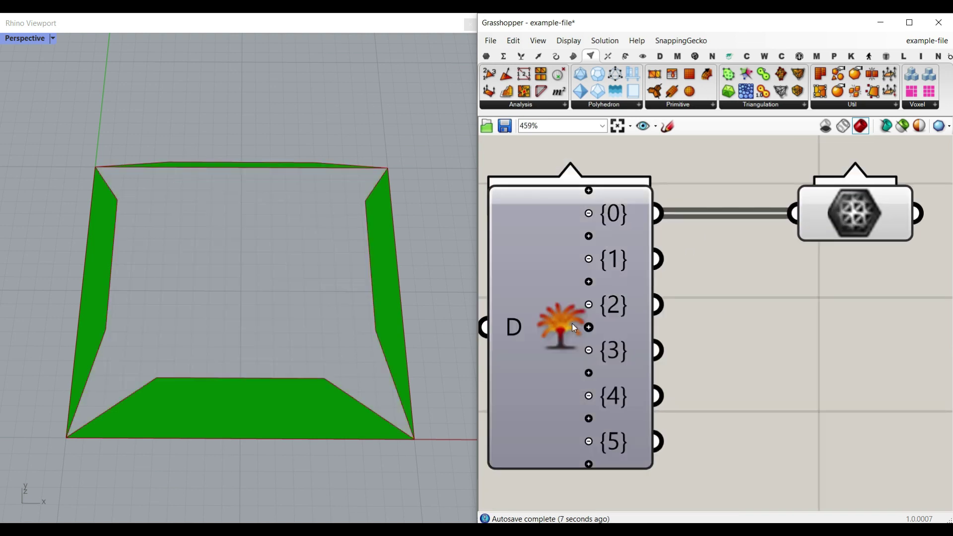
Step: Connect Explode Tree outputs {1} through {5} one at a time to the Mesh parameter, ending with {5}
left_click_drag(656, 259, 789, 226, "shift")
left_click_drag(657, 304, 786, 239)
scroll(201, 258, "down", 2)
right_click_drag(200, 258, 195, 288)
left_click_drag(658, 349, 805, 238)
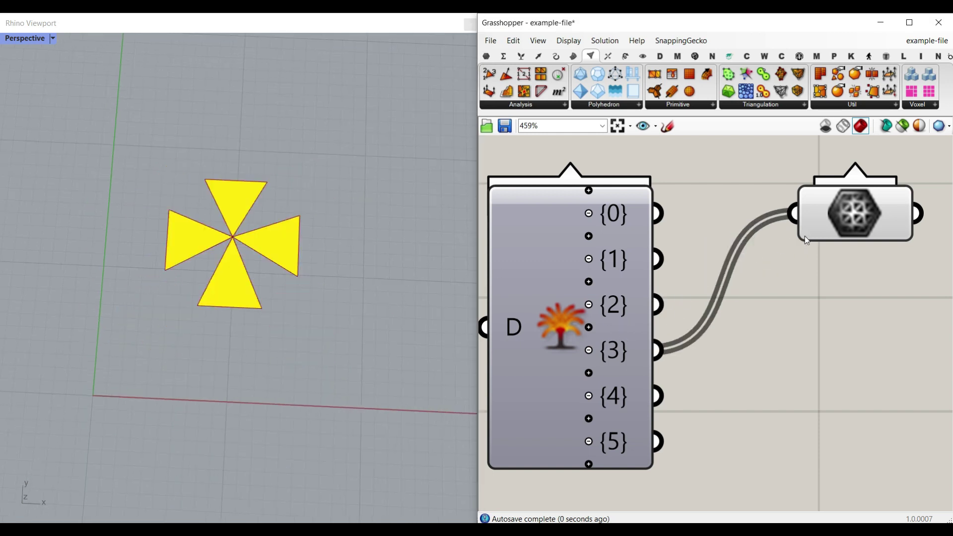
left_click_drag(659, 395, 799, 246)
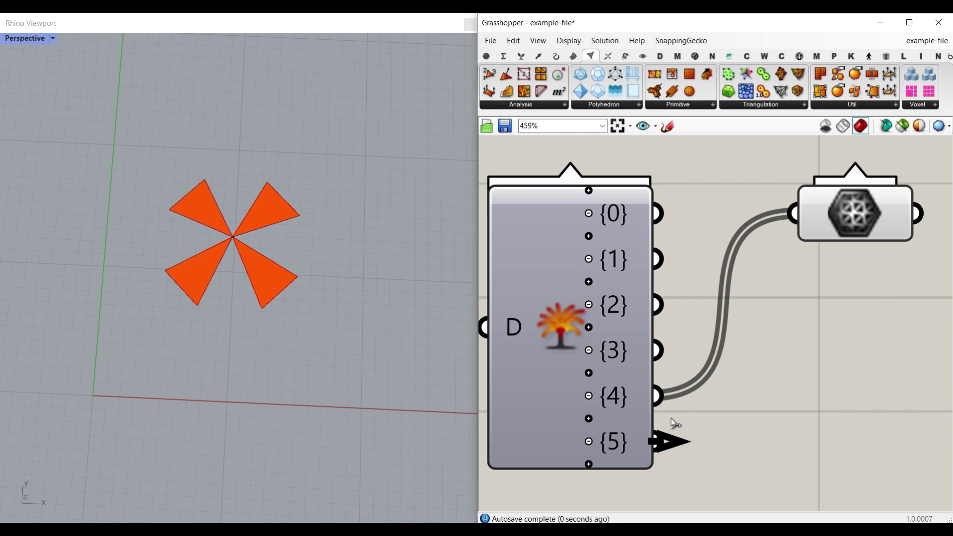
left_click_drag(673, 422, 796, 252)
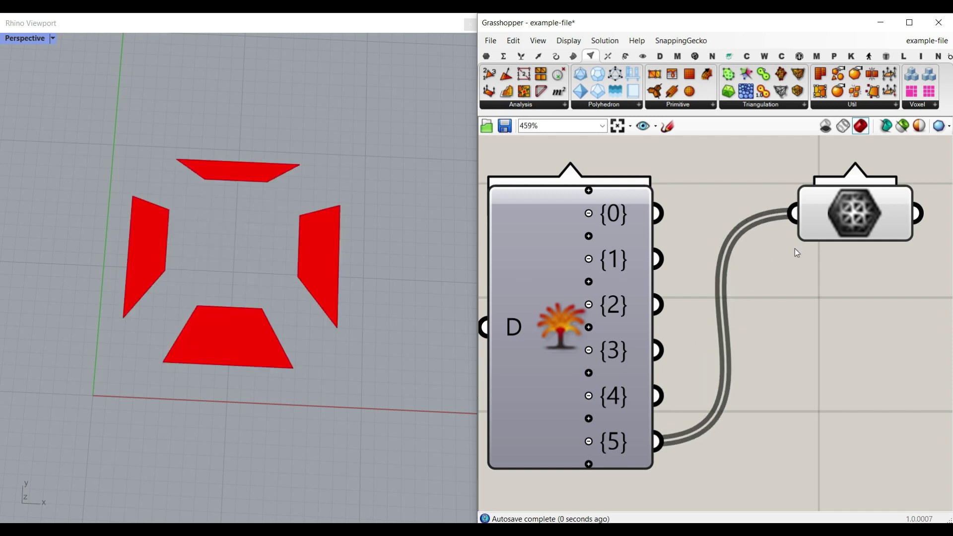
Step: Turn the Explode Tree preview back on and inspect the full coloured mesh from several angles
right_click(559, 309)
left_click(576, 330)
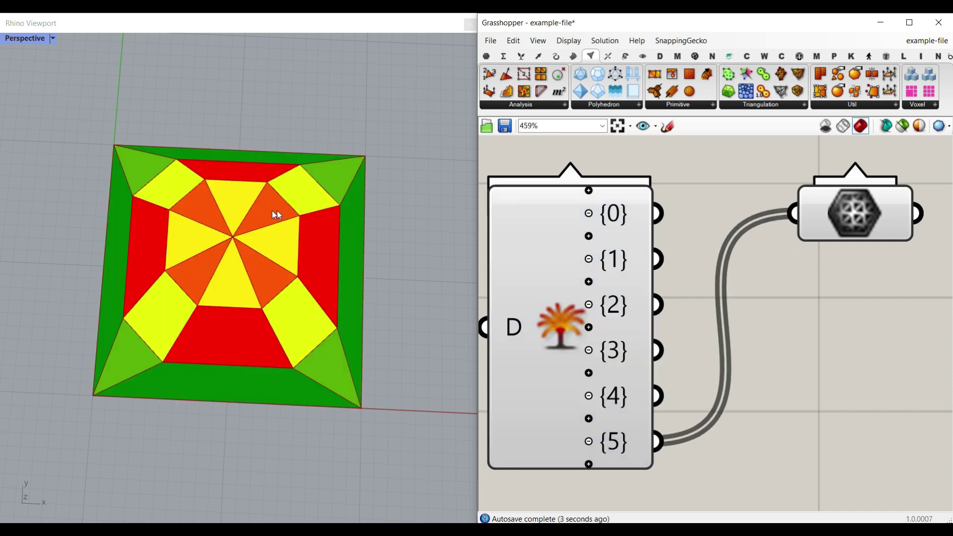
right_click_drag(246, 191, 210, 183)
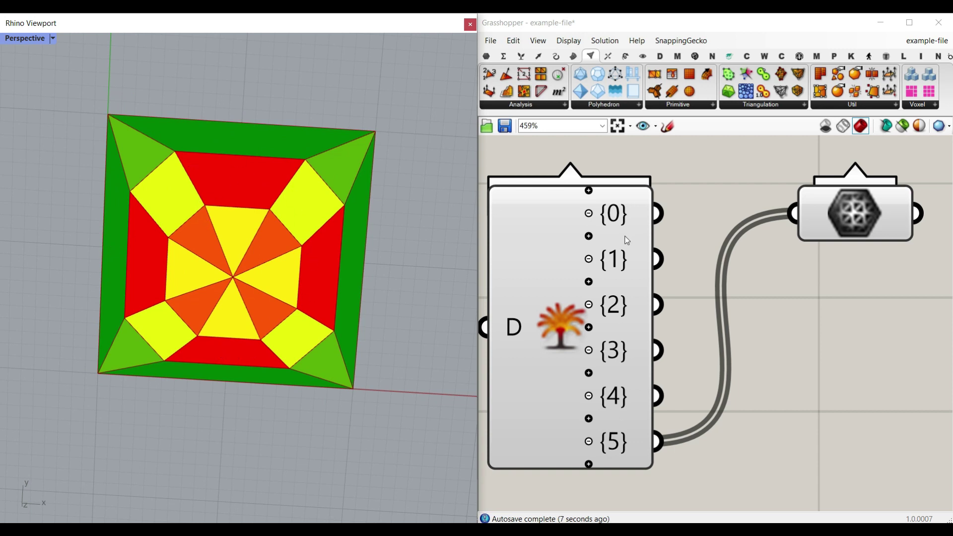
right_click_drag(623, 397, 673, 377)
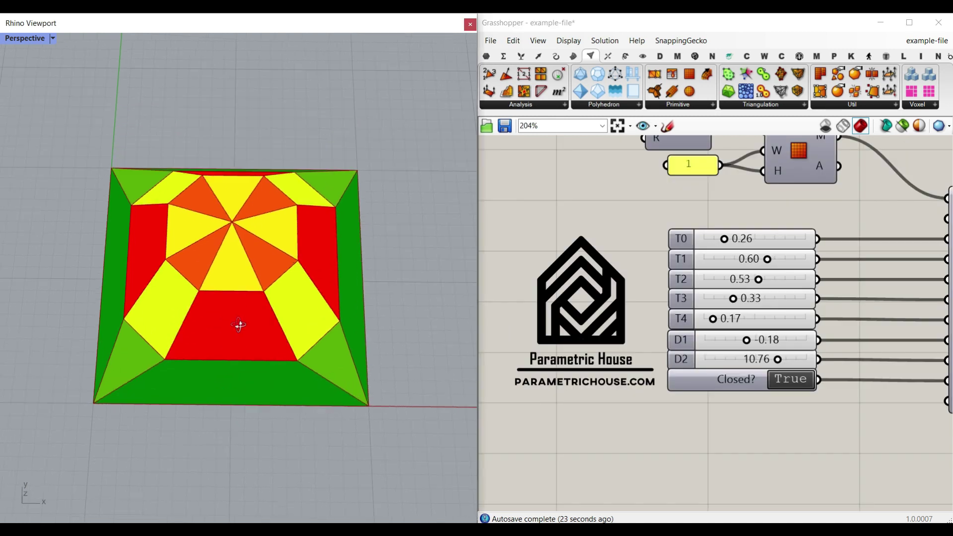
right_click_drag(239, 323, 340, 292)
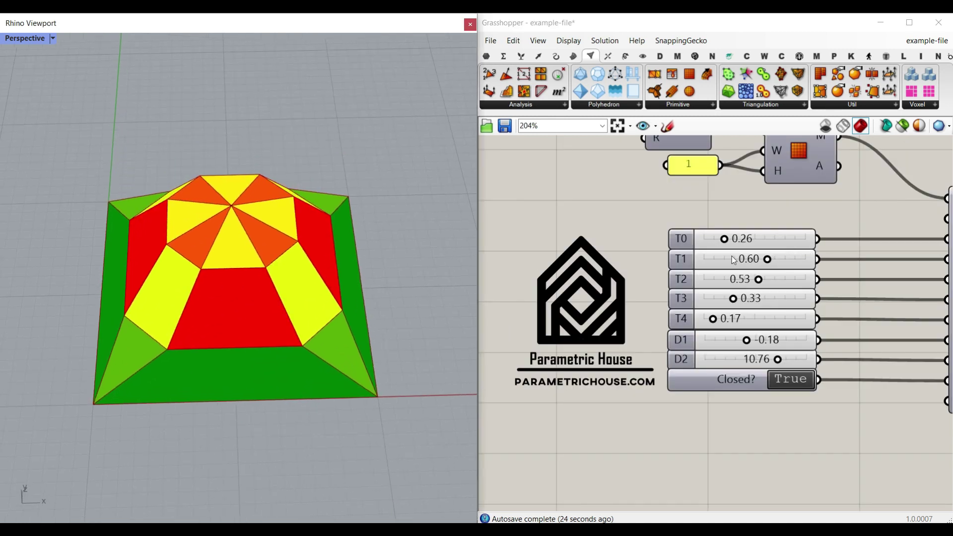
Step: Select all components of the definition and turn off their preview
scroll(732, 256, "down", 10)
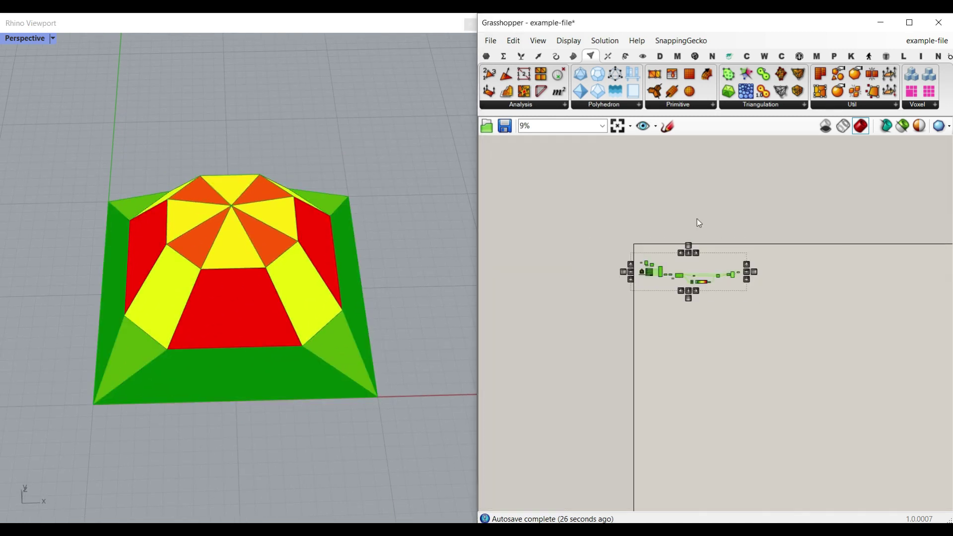
right_click(713, 218)
left_click(743, 241)
Step: Turn on the preview of the Rectangle component and inspect its outline in the viewport
scroll(623, 266, "up", 10)
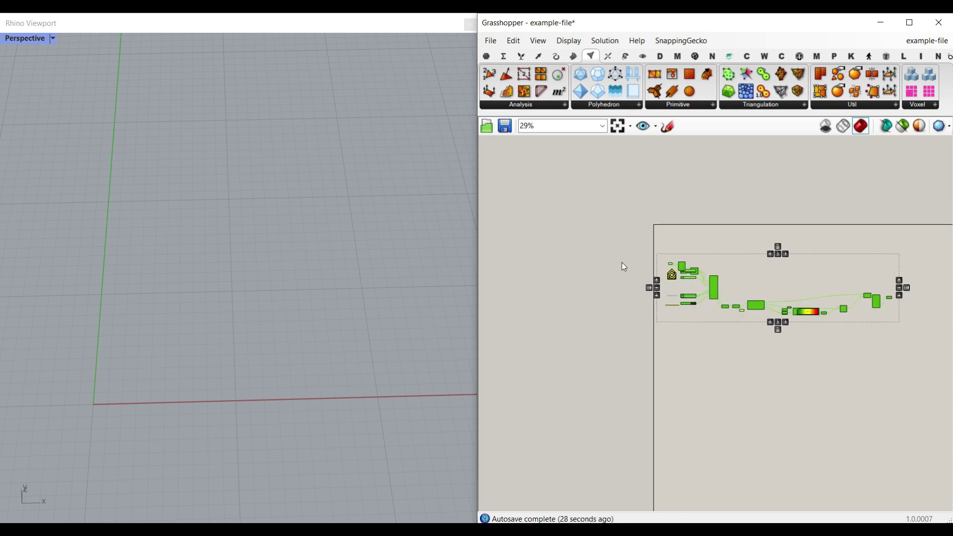
right_click(691, 282)
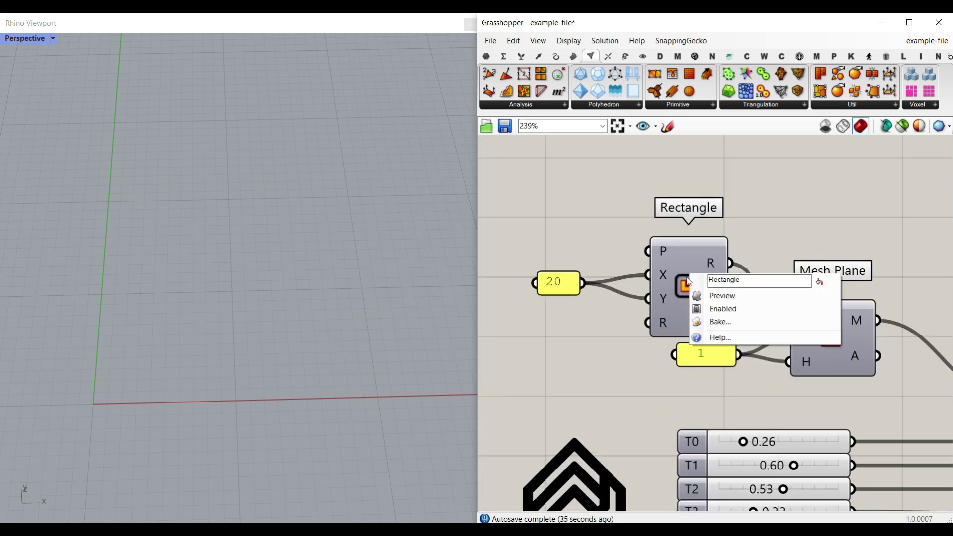
left_click(715, 296)
right_click_drag(288, 293, 326, 308)
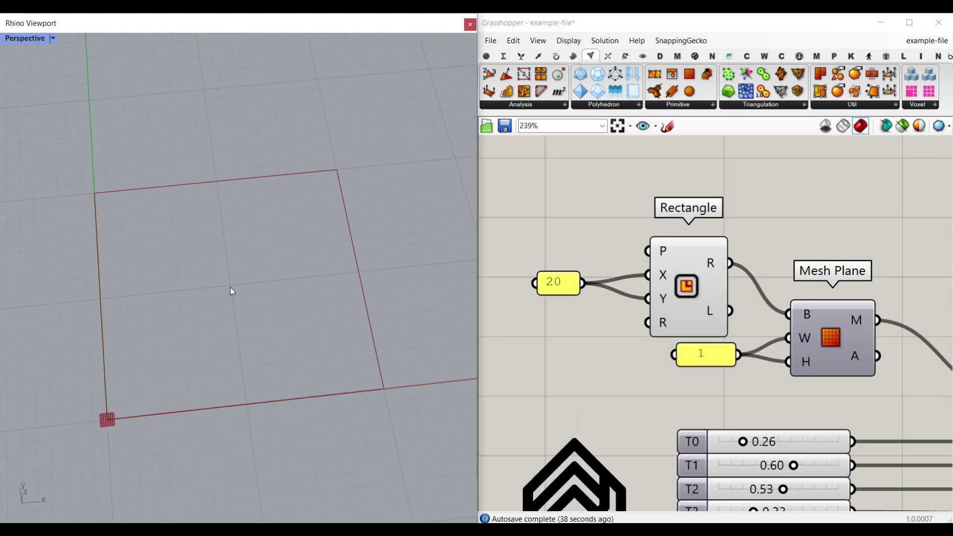
right_click_drag(230, 287, 211, 307)
Step: Turn on the preview of the Mesh Plane component that is fed by the rectangle
scroll(598, 222, "down", 3)
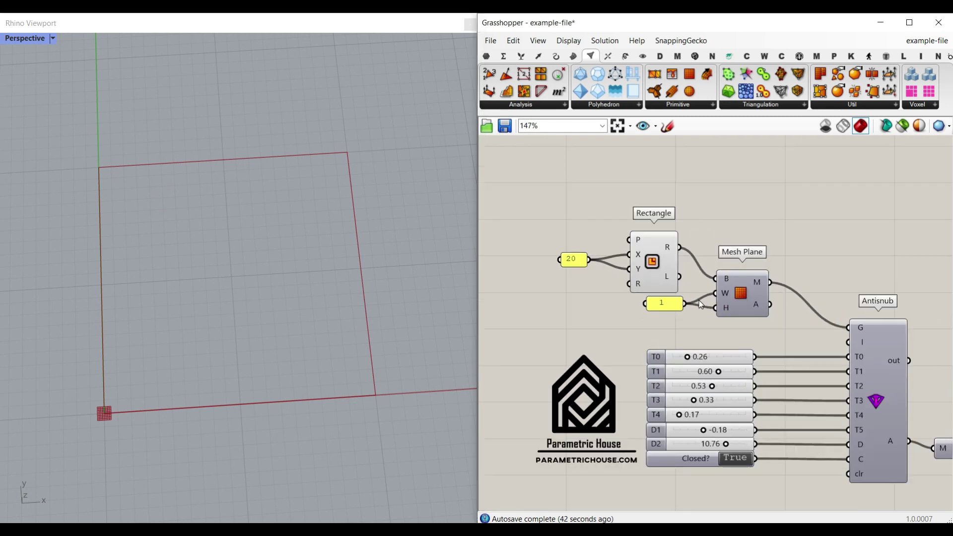
right_click_drag(774, 343, 735, 303)
scroll(603, 250, "up", 5)
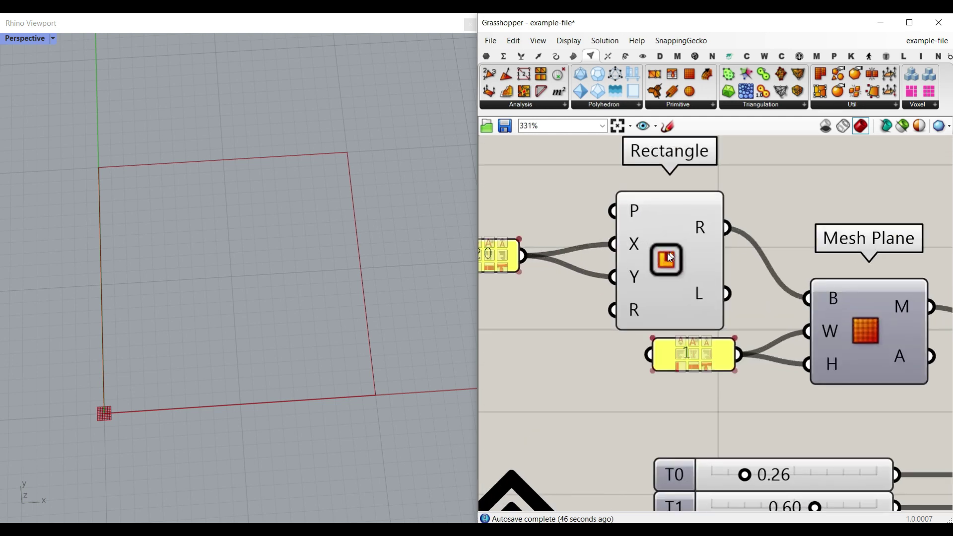
right_click_drag(777, 390, 722, 319)
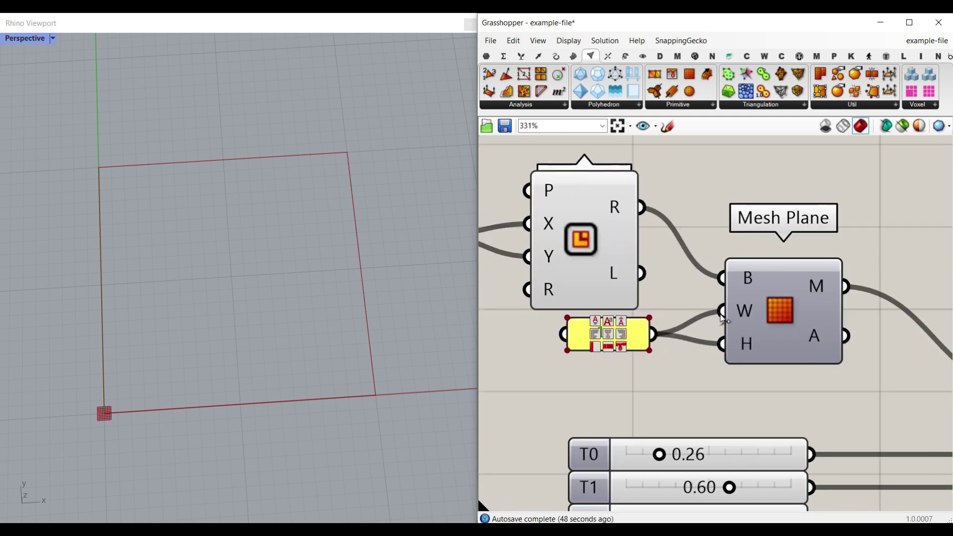
right_click(776, 299)
left_click(818, 321)
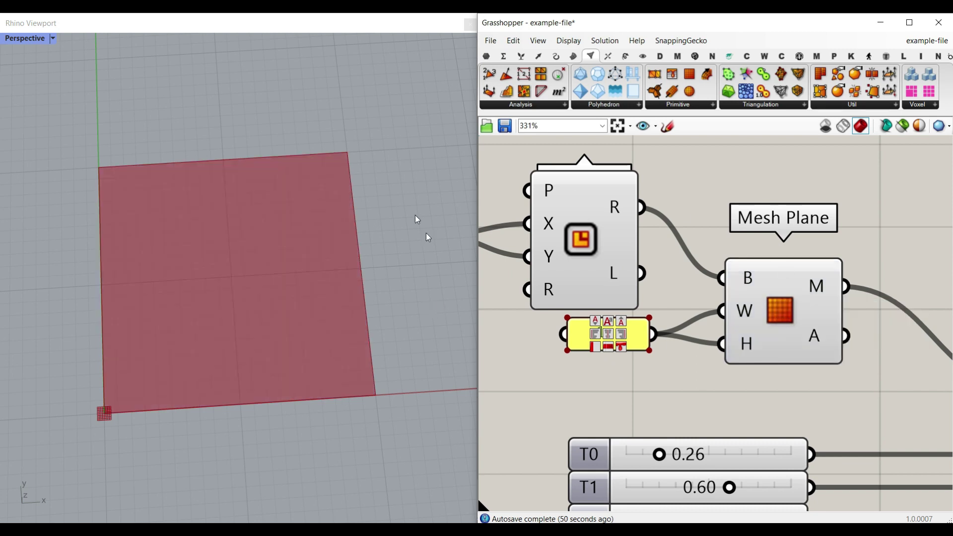
Step: Set the panel feeding the Mesh Plane's W and H inputs to 2
scroll(603, 360, "down", 8)
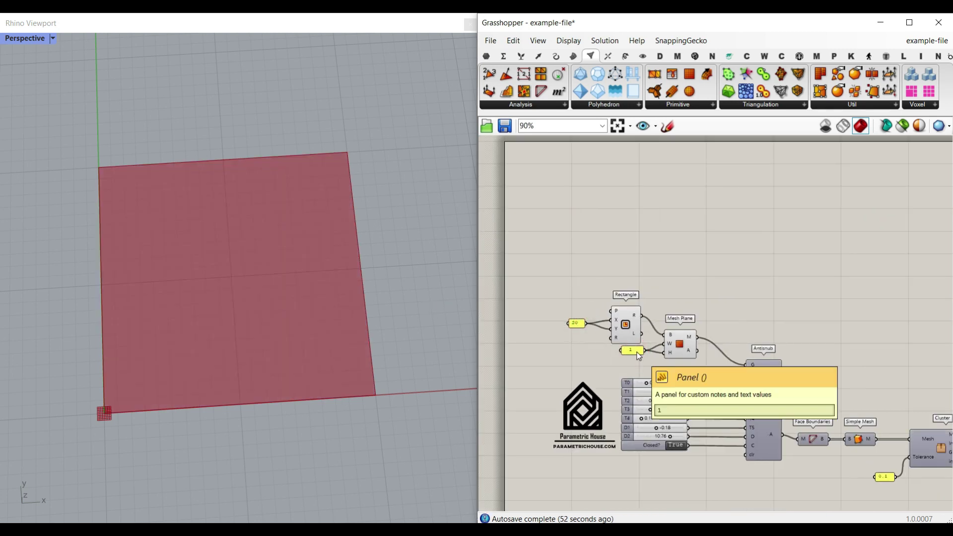
scroll(632, 350, "up", 7)
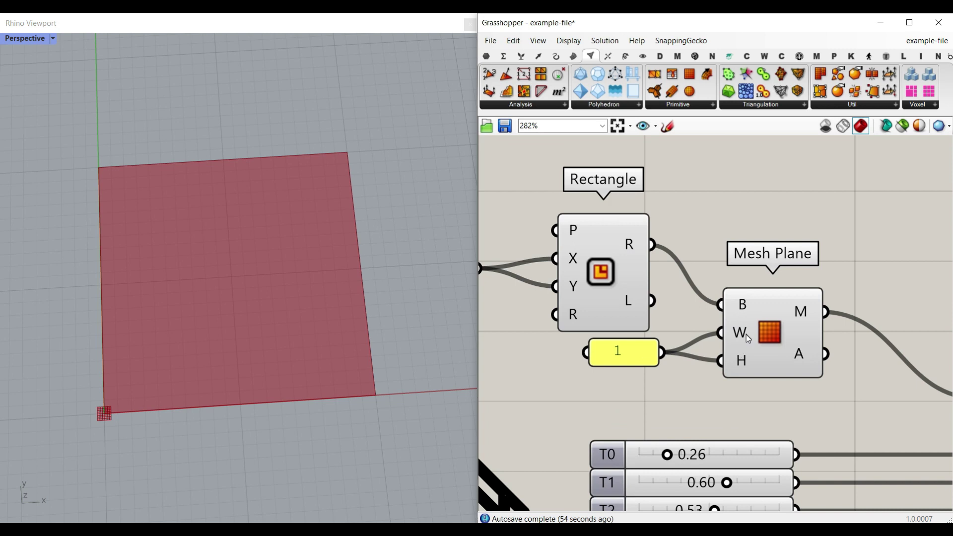
double_click(629, 357)
type("2")
left_click(662, 448)
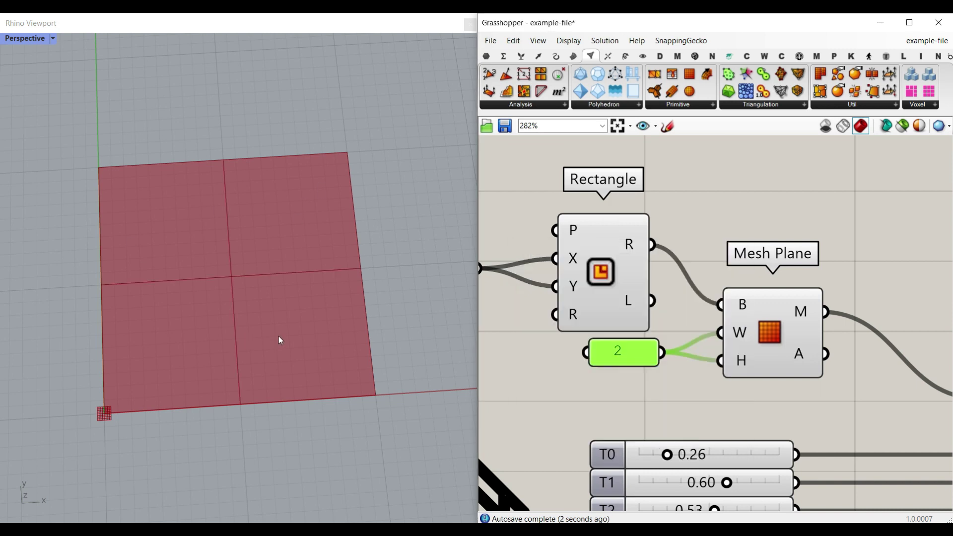
Step: Show the Explode Tree preview for the 2 by 2 mesh plane, and hide it again
scroll(768, 323, "down", 10)
scroll(785, 325, "up", 8)
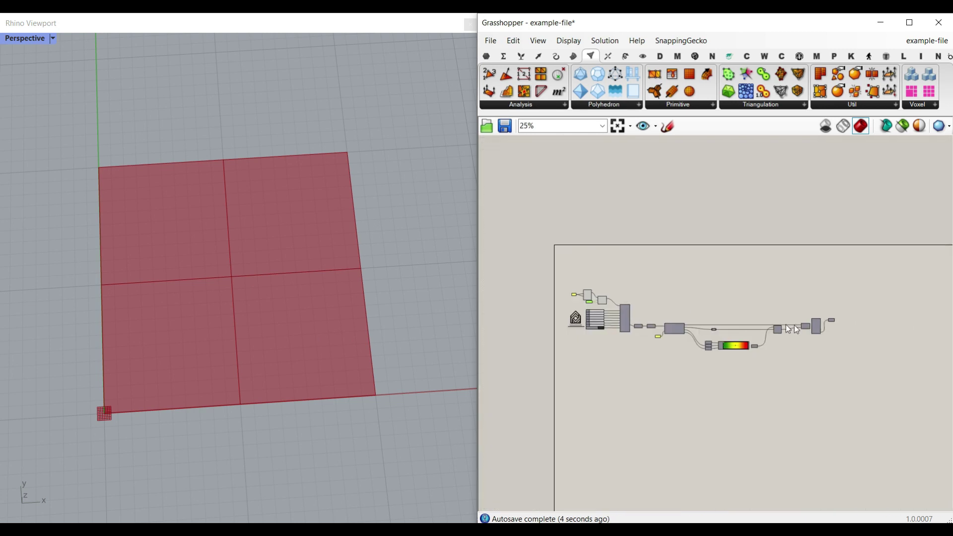
right_click(795, 296)
left_click(823, 318)
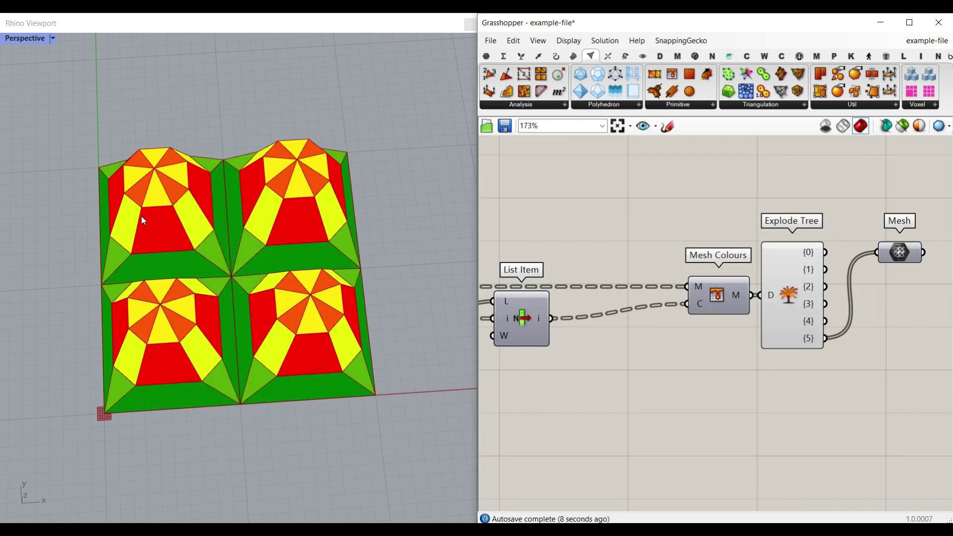
right_click(786, 290)
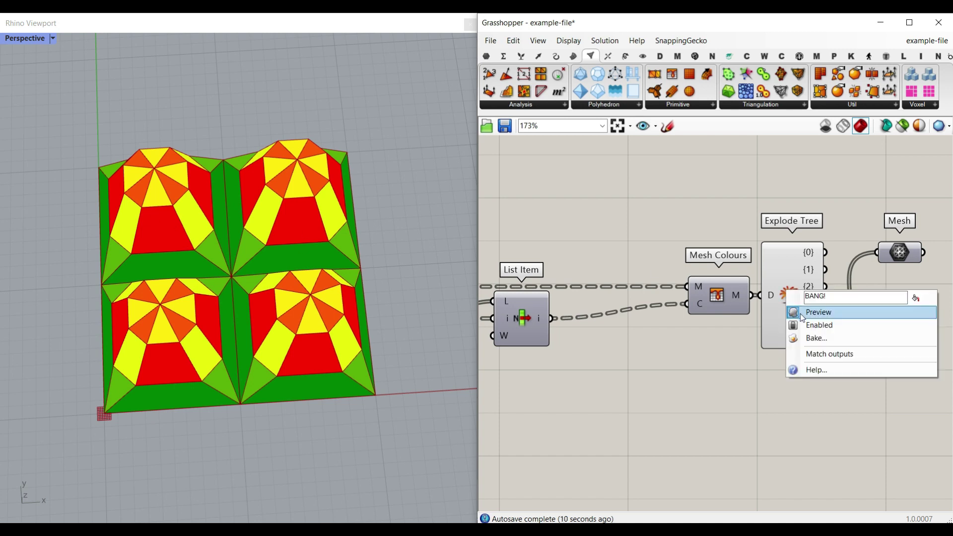
left_click(814, 313)
Step: Set the panel feeding the Mesh Plane's W and H inputs back to 1
scroll(718, 276, "down", 6)
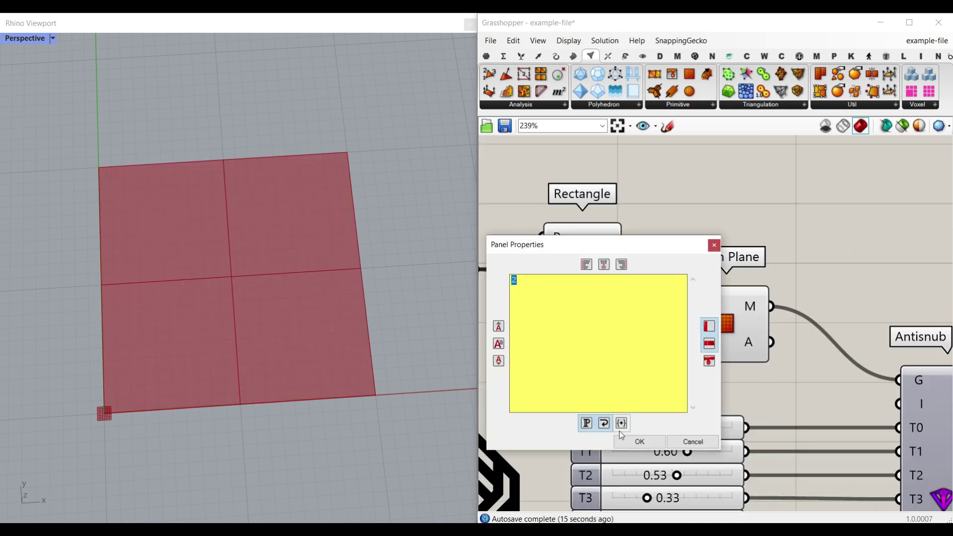
left_click(641, 442)
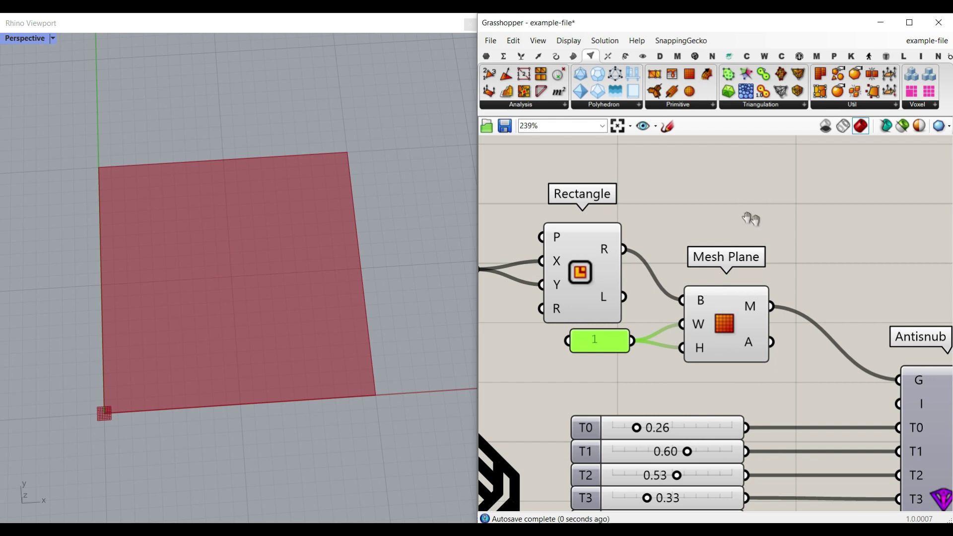
Step: Browse the mesh effects components to locate Antisnub, the component receiving the Mesh Plane output
right_click_drag(747, 215, 668, 188)
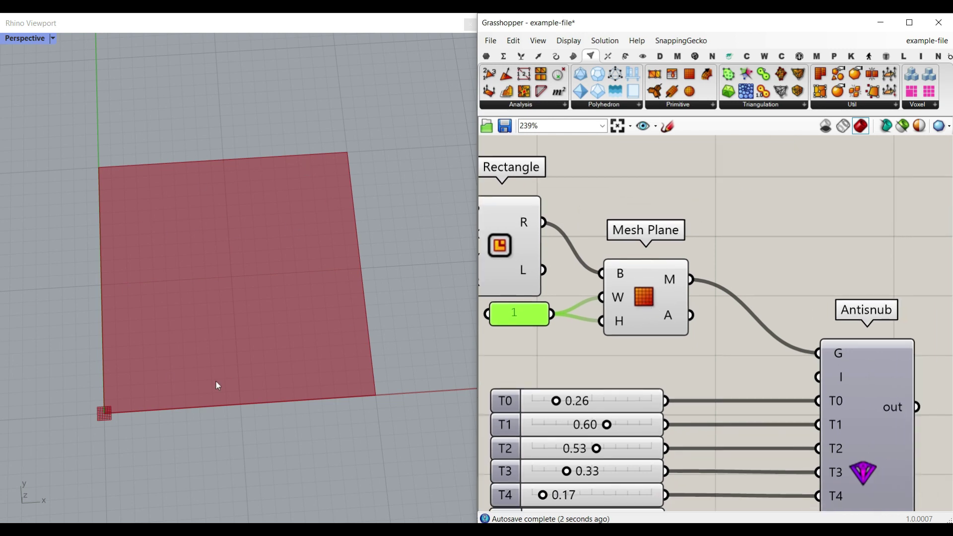
right_click_drag(774, 362, 673, 355)
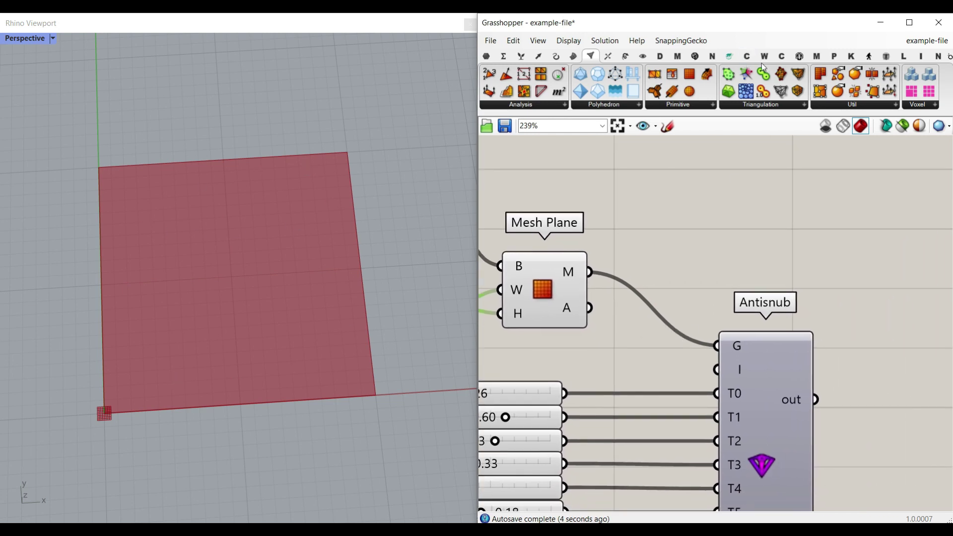
left_click(813, 62)
right_click_drag(655, 244, 627, 179)
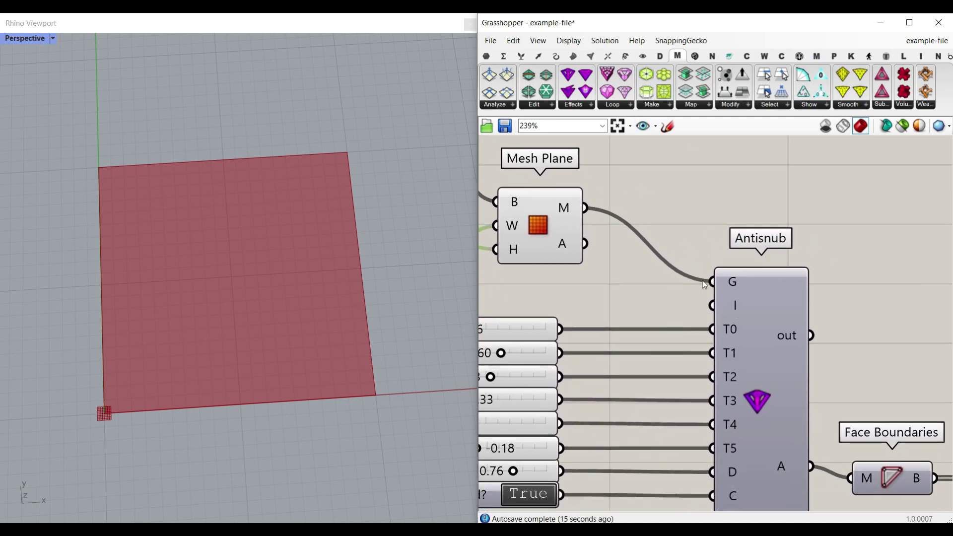
left_click(591, 107)
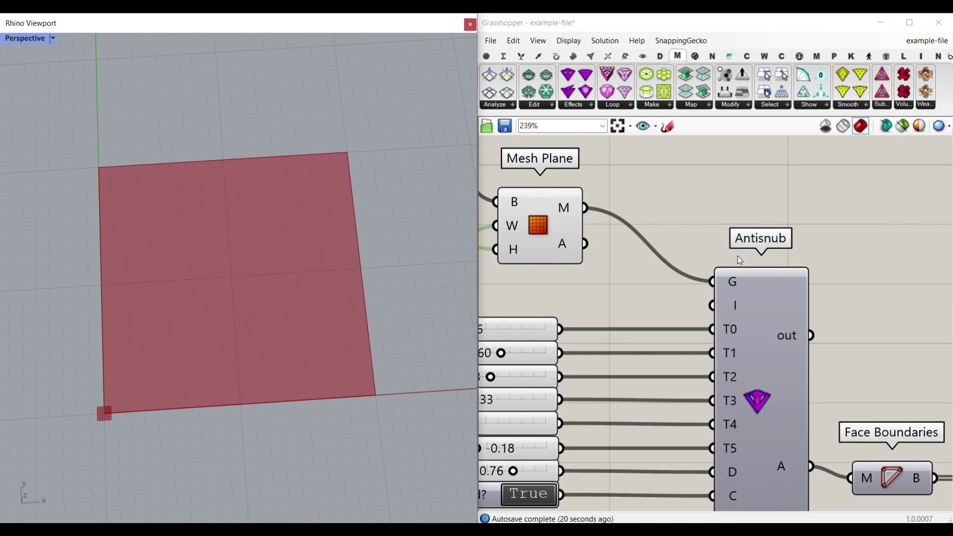
Step: Examine the Antisnub component's inputs and the T, D and Closed? controls connected to them
right_click_drag(643, 371, 676, 265)
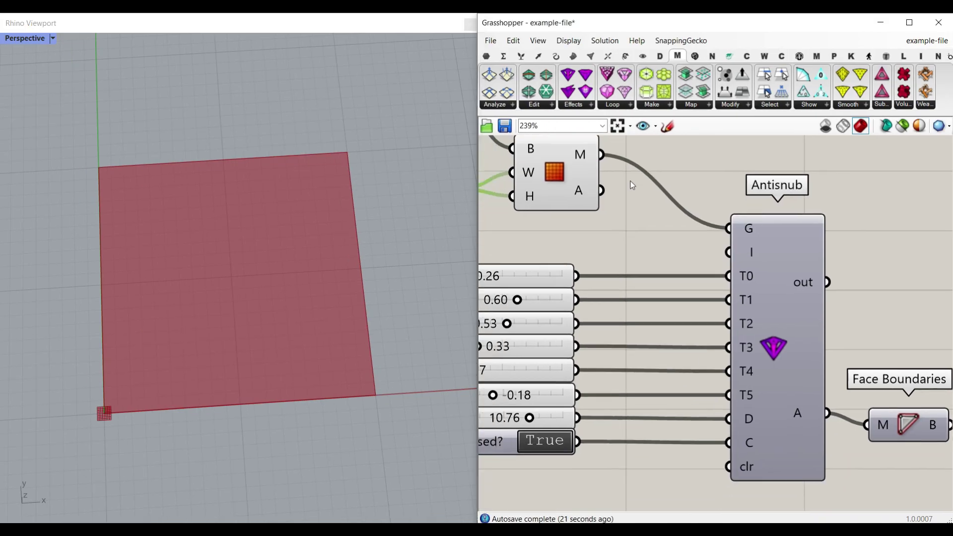
scroll(713, 207, "up", 3)
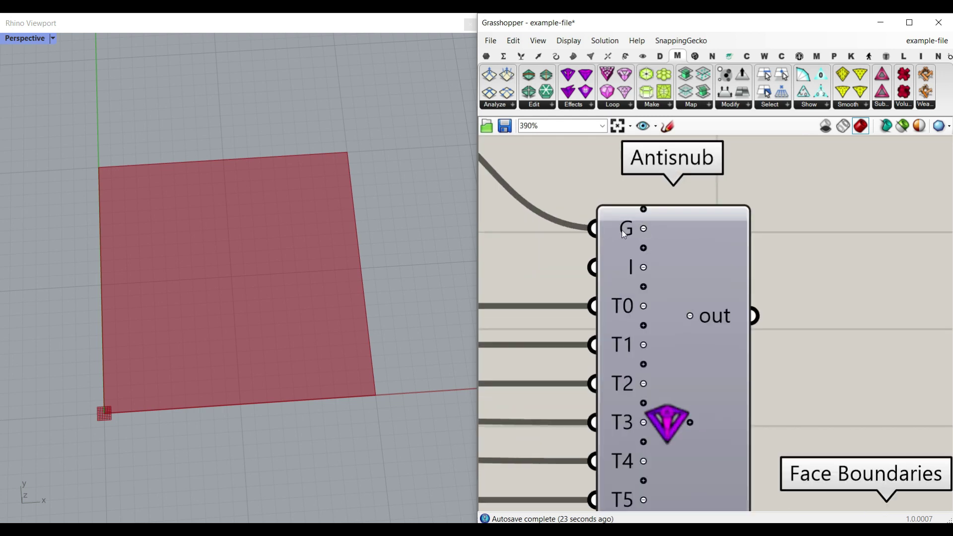
scroll(621, 232, "down", 6)
right_click_drag(583, 259, 722, 249)
scroll(753, 278, "up", 2)
scroll(758, 243, "up", 1)
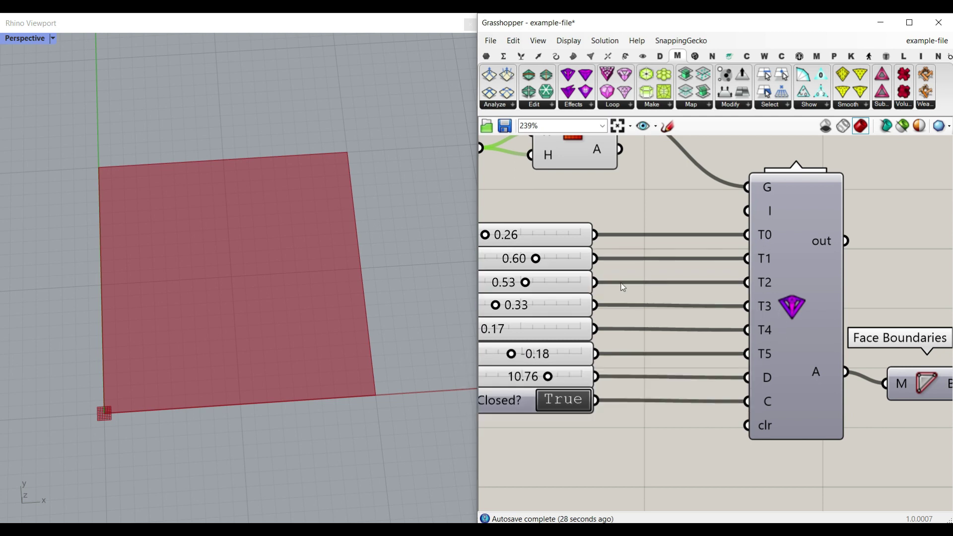
Step: Show the Antisnub preview and adjust its sliders, setting T1 to 0.78 and T3 to 0.49
right_click_drag(621, 285, 676, 282)
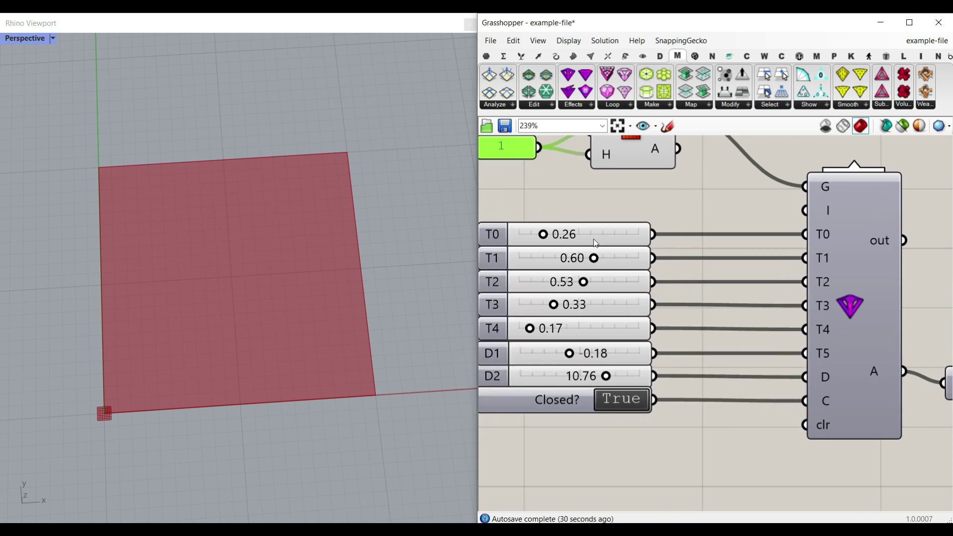
right_click(849, 302)
left_click(863, 321)
right_click_drag(552, 286, 642, 275)
scroll(660, 304, "up", 2)
mouse_move(611, 229)
left_mouse_down()
mouse_move(680, 230)
mouse_move(574, 233)
mouse_move(627, 233)
mouse_move(608, 233)
left_mouse_up()
left_click_drag(680, 258, 716, 258)
left_click_drag(666, 291, 655, 322)
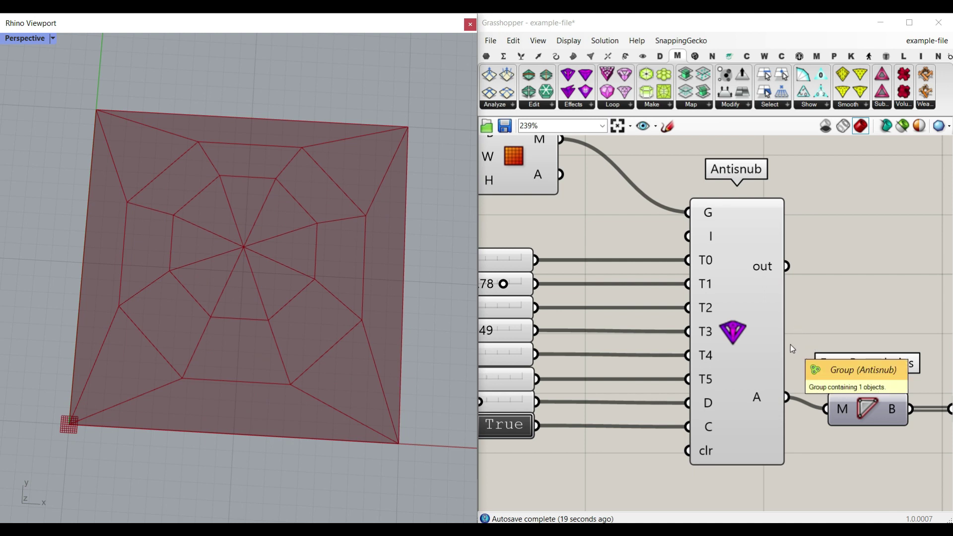
Step: Hide the previews of the Antisnub and Mesh Plane components
right_click(749, 341)
left_click(754, 343)
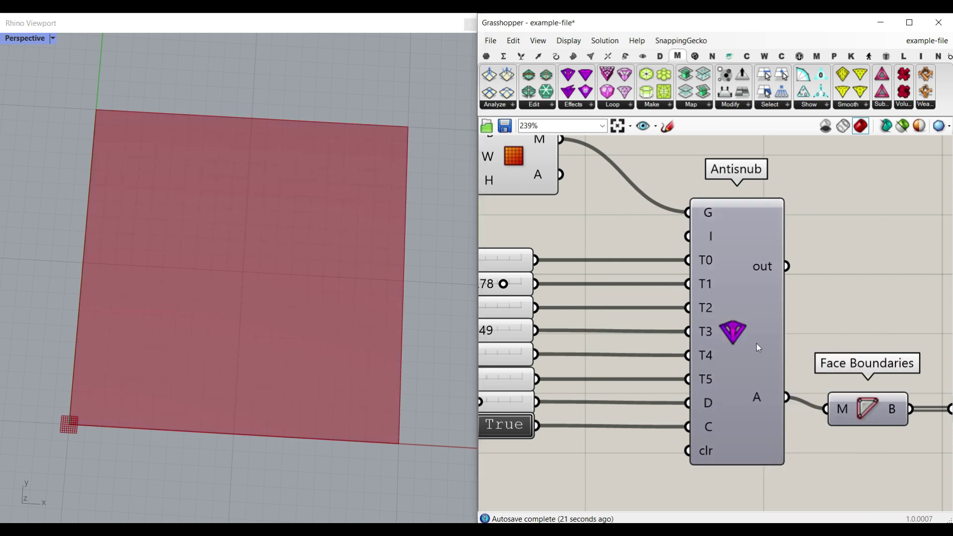
right_click(526, 162)
left_click(542, 178)
Step: Show the Face Boundaries preview and bring up the mesh component set that contains Face Boundaries
right_click_drag(871, 426, 673, 381)
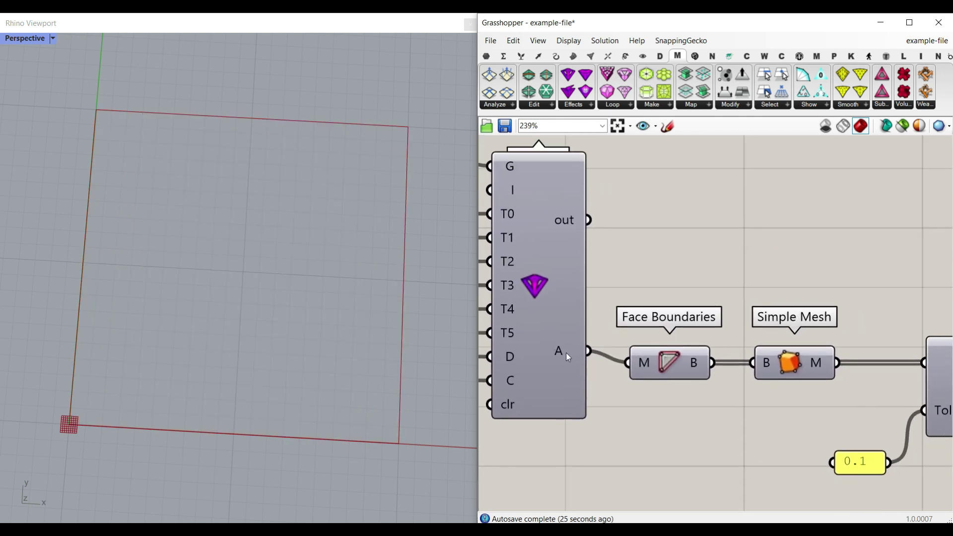
right_click(670, 358)
left_click(681, 380)
right_click_drag(268, 347, 419, 326)
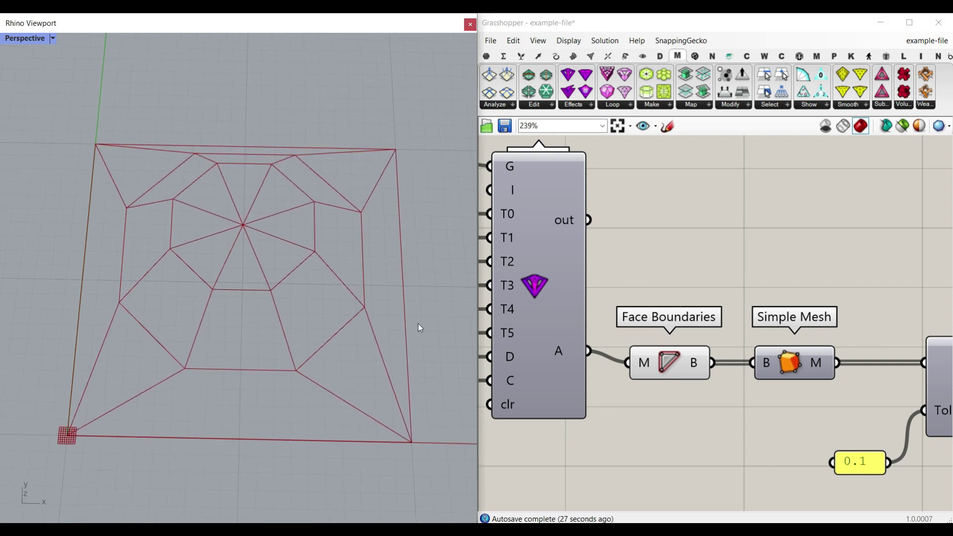
left_click(590, 55)
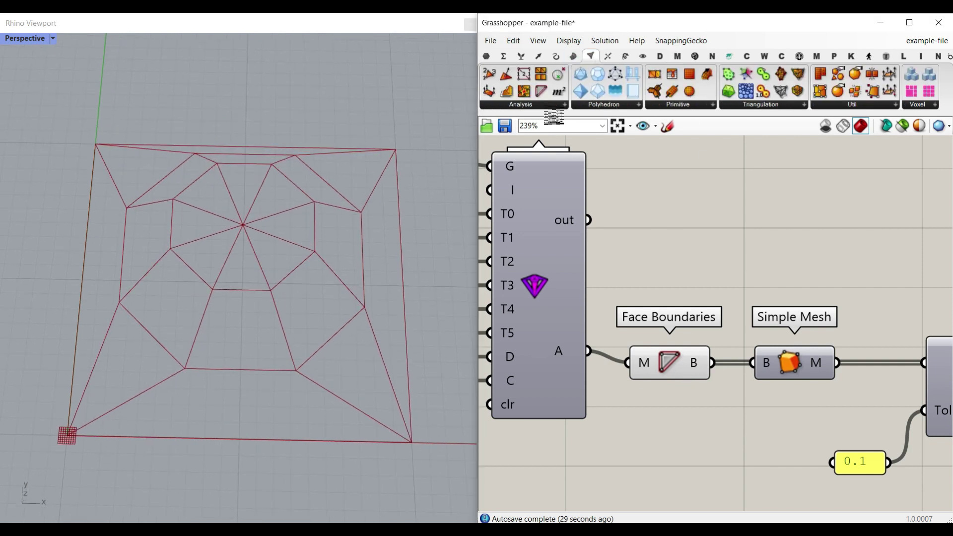
Step: Bake the Face Boundaries curves, pick individual curves to inspect them, and undo the bake
right_click(695, 363)
left_click(714, 402)
left_click(725, 496)
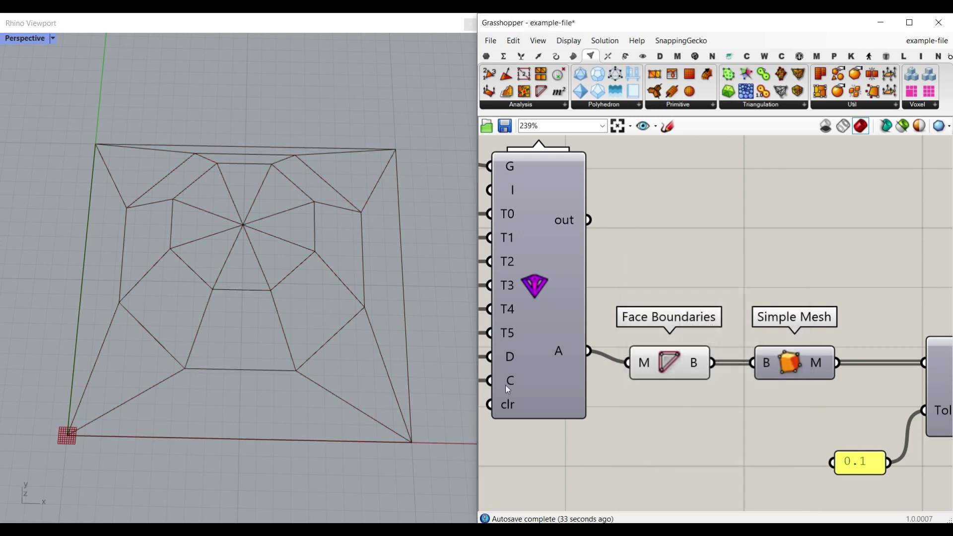
left_click(296, 269)
left_click(282, 241)
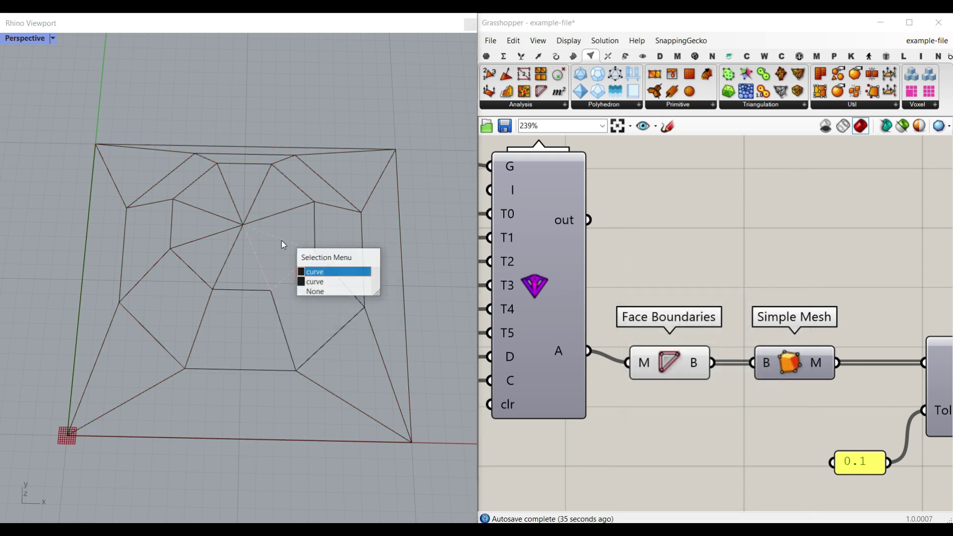
left_click(427, 231)
key("ctrl+z")
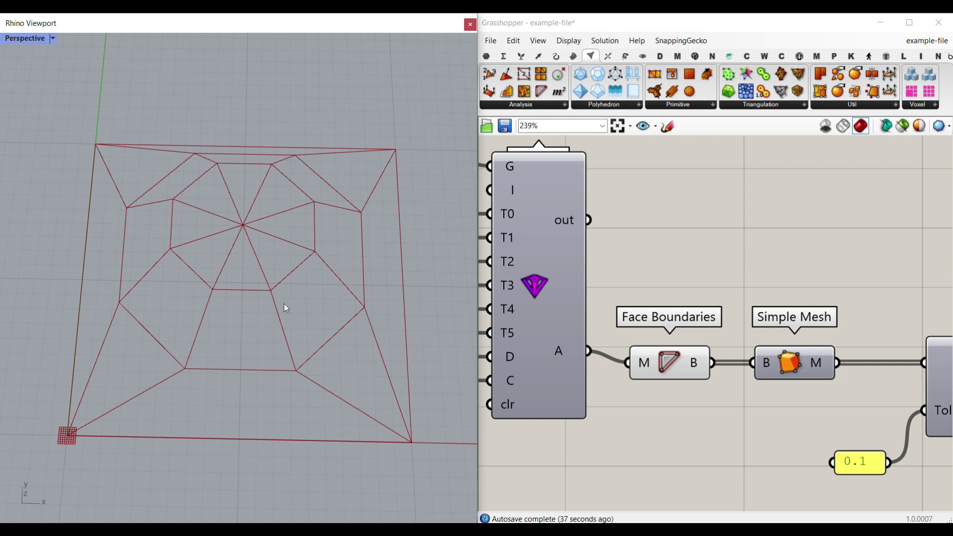
Step: Look up the mesh utility components and bake the Simple Mesh output
right_click_drag(784, 304, 759, 309)
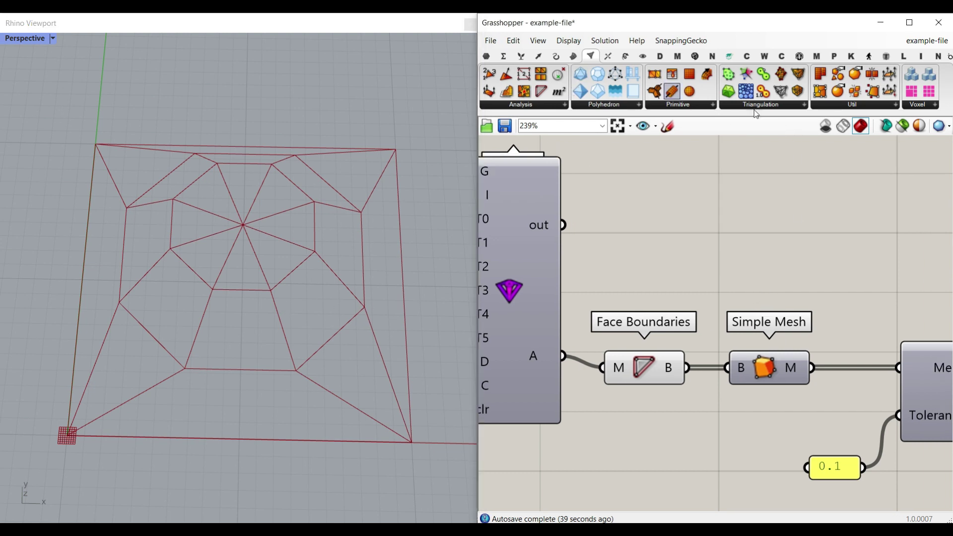
left_click(867, 112)
right_click(799, 369)
left_click(813, 389)
left_click(823, 502)
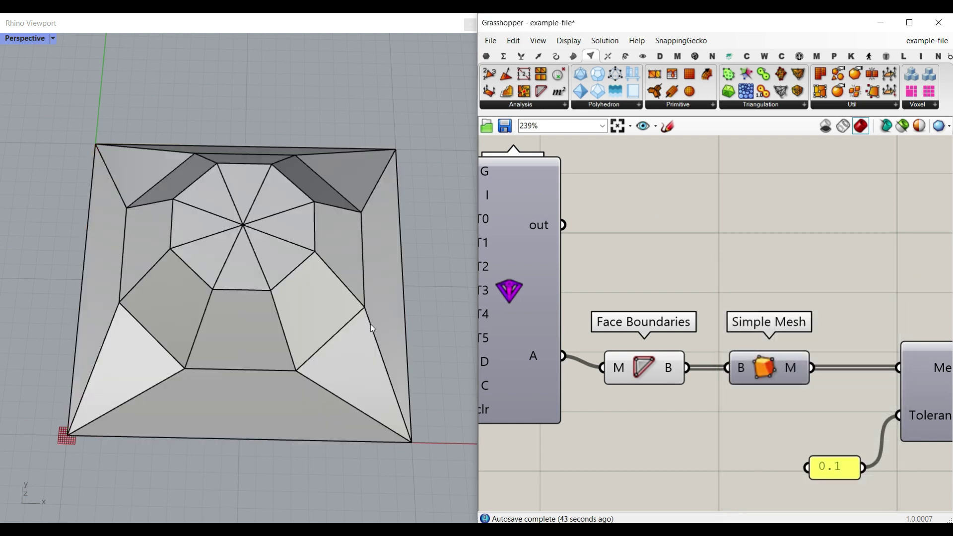
Step: Select several baked mesh faces one by one, select the Face Boundaries component, and undo the mesh bake
left_click(297, 295)
left_click(243, 306)
left_click(187, 312)
left_click(217, 254)
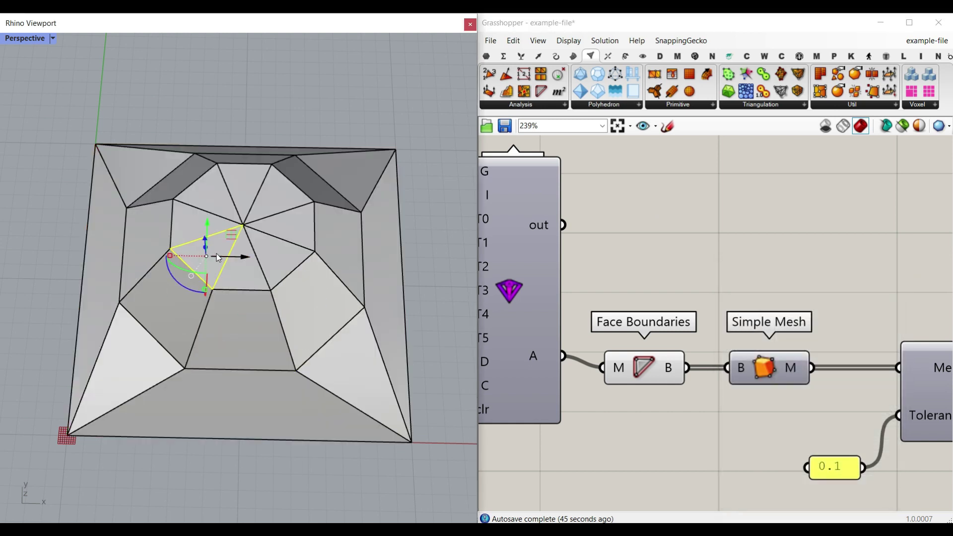
left_click(445, 228)
scroll(627, 287, "down", 2)
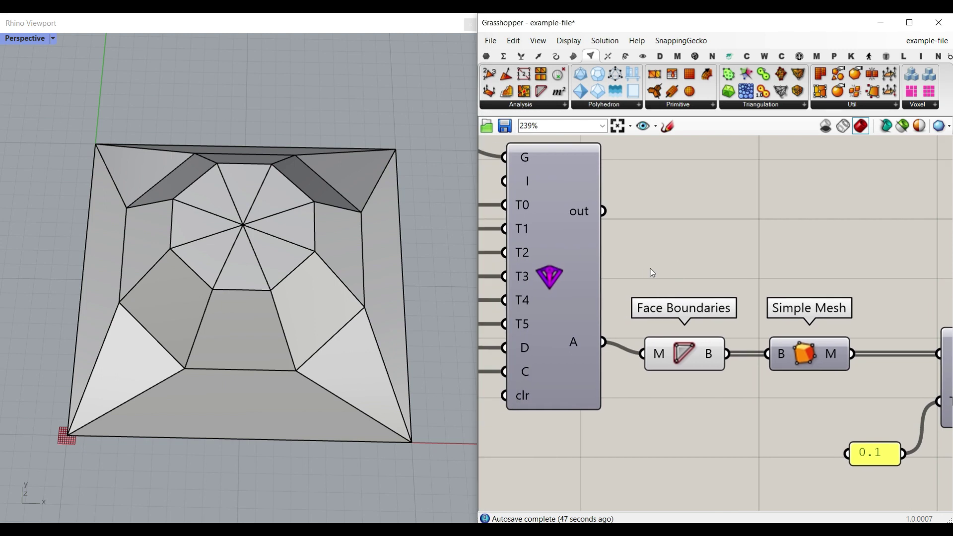
left_click_drag(639, 362, 642, 362)
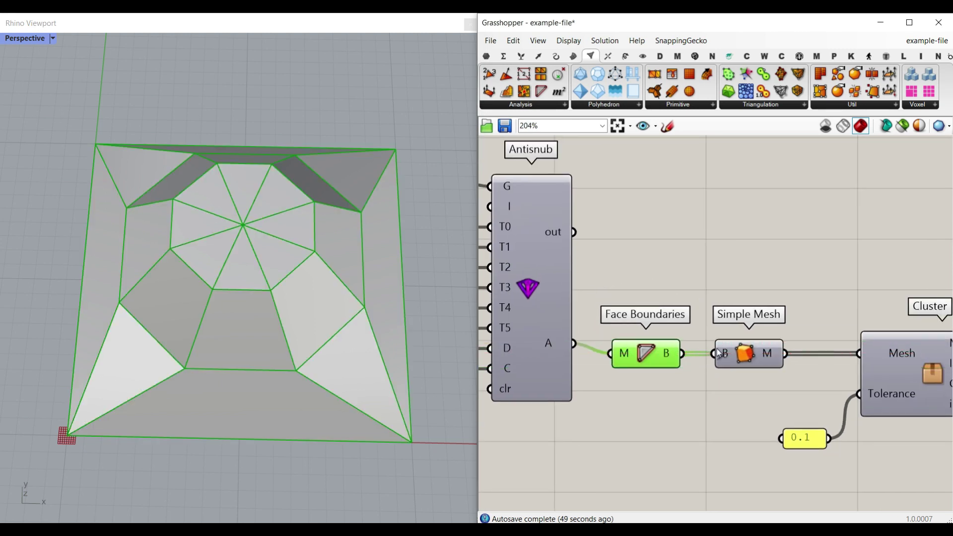
left_click(458, 266)
key("ctrl+z")
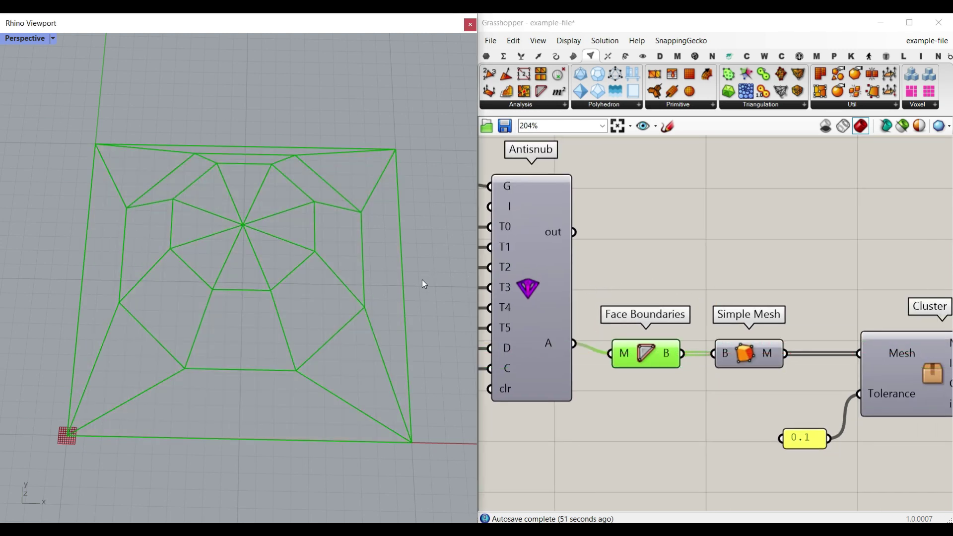
Step: Show the Simple Mesh preview and turn off the previews of Antisnub and Face Boundaries together
right_click(743, 353)
left_click(767, 366)
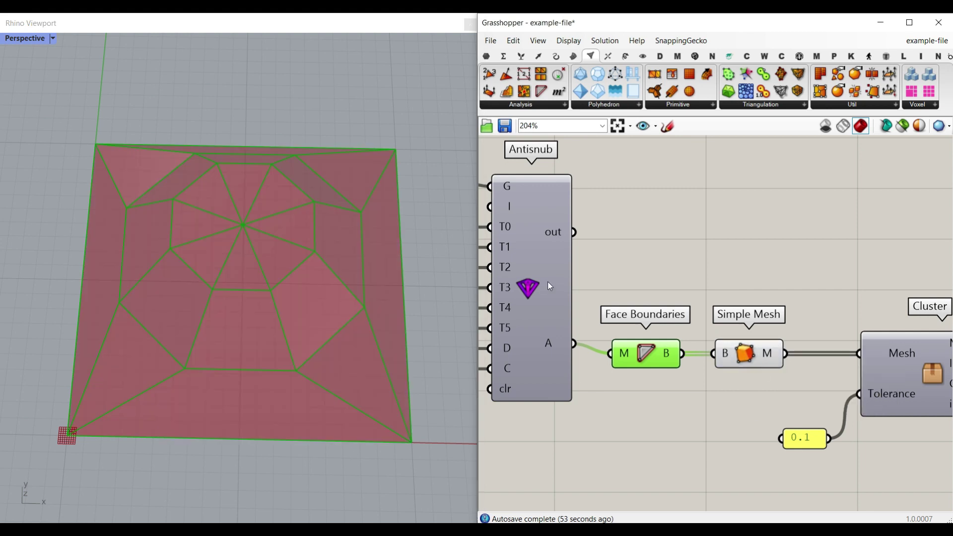
right_click(547, 282)
left_click(552, 304)
left_click(734, 290)
right_click_drag(733, 291, 712, 266)
right_click(750, 325)
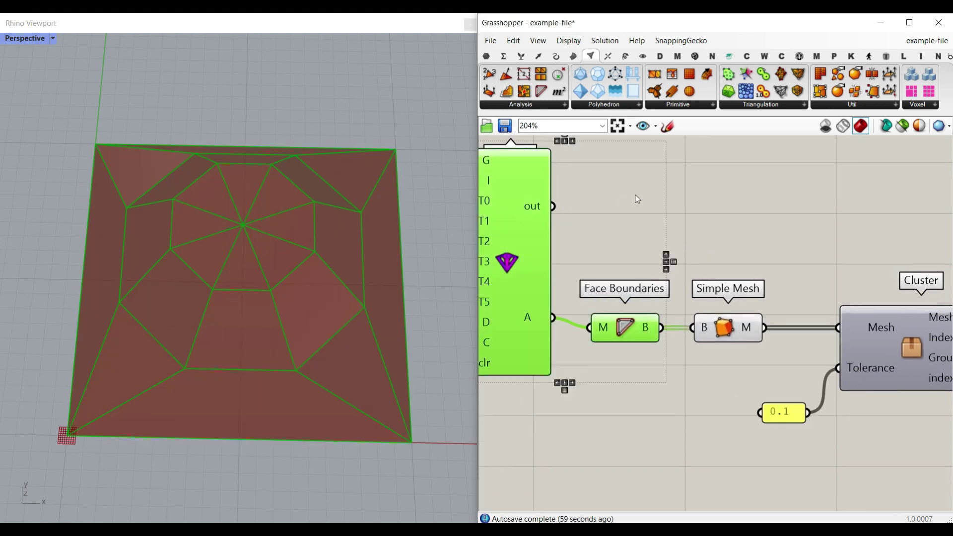
right_click(636, 196)
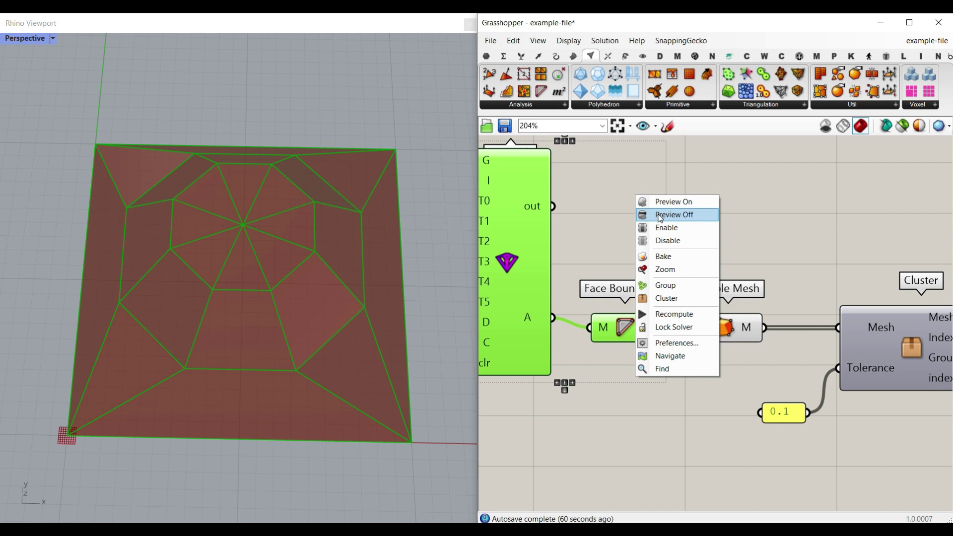
left_click(661, 215)
Step: Examine the Simple Mesh faces and the Cluster component's Mesh and Tolerance inputs and its outputs
right_click_drag(798, 247, 620, 254)
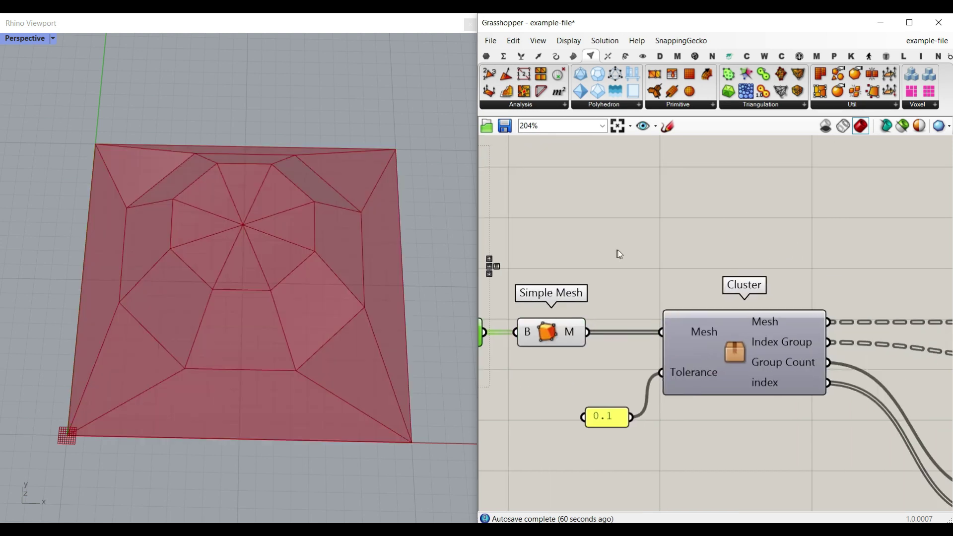
right_click_drag(193, 285, 199, 307)
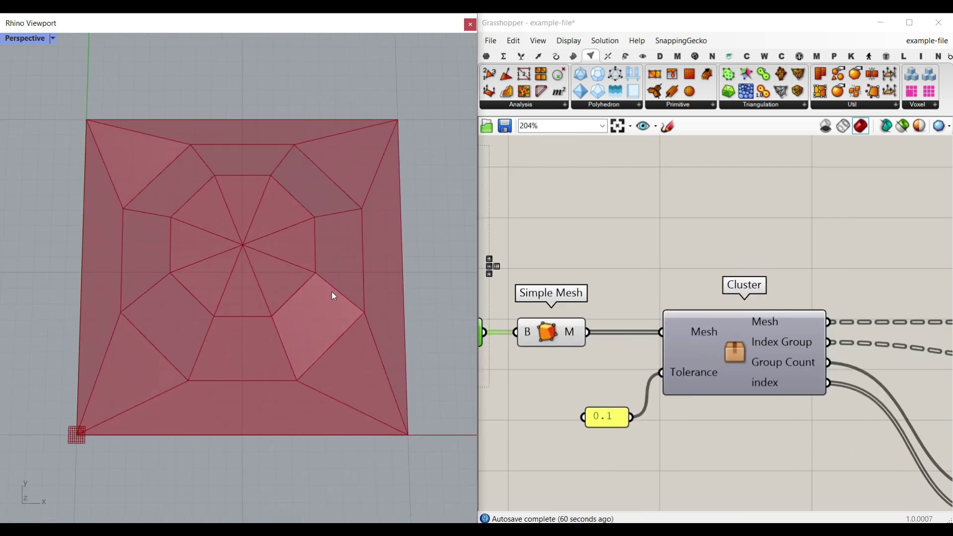
right_click_drag(716, 271, 614, 246)
scroll(616, 273, "down", 5)
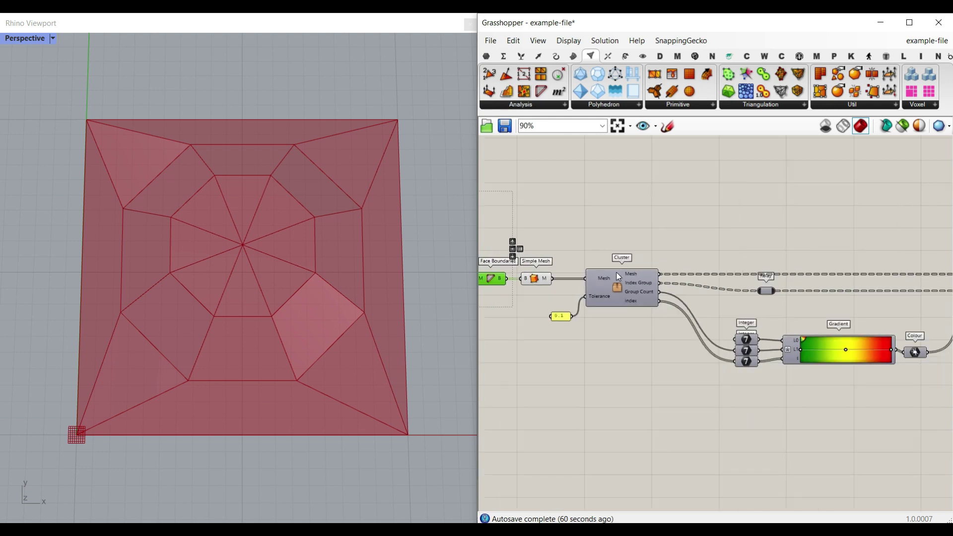
scroll(626, 283, "up", 6)
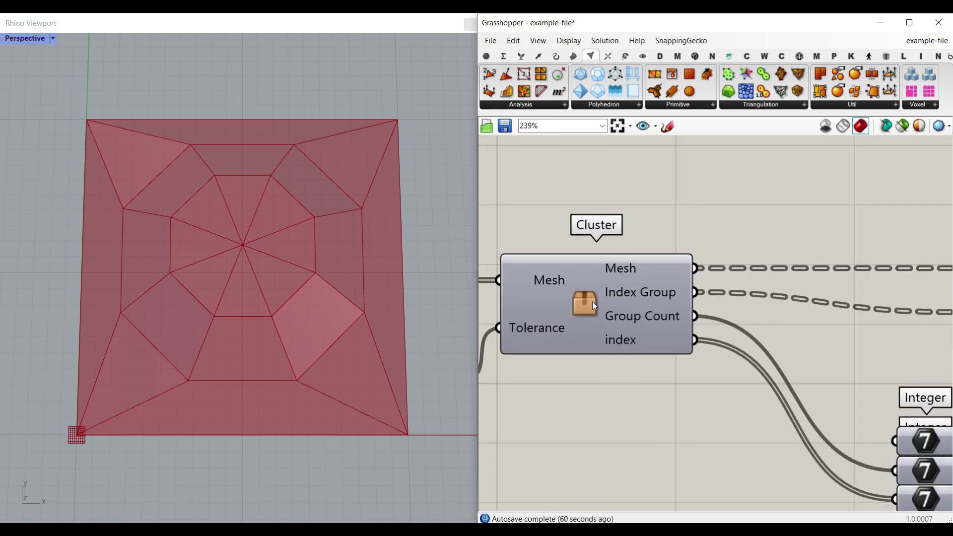
Step: Bake geometry from a component downstream of the Cluster, select some of it in the viewport, and undo the bake
scroll(592, 302, "down", 5)
right_click_drag(876, 306, 770, 300)
right_click_drag(863, 310, 687, 307)
right_click_drag(919, 330, 824, 331)
right_click(798, 291)
left_click(806, 304)
left_click(812, 419)
mouse_move(327, 278)
right_mouse_down()
mouse_move(362, 296)
mouse_move(328, 276)
right_mouse_up()
left_click(325, 277)
left_click(242, 299)
left_click(412, 148)
key("ctrl+z")
Step: Open the Cluster component that receives the Simple Mesh output for editing
right_click_drag(681, 242, 943, 250)
scroll(728, 255, "down", 2)
scroll(665, 301, "up", 6)
left_click(651, 252)
double_click(650, 252)
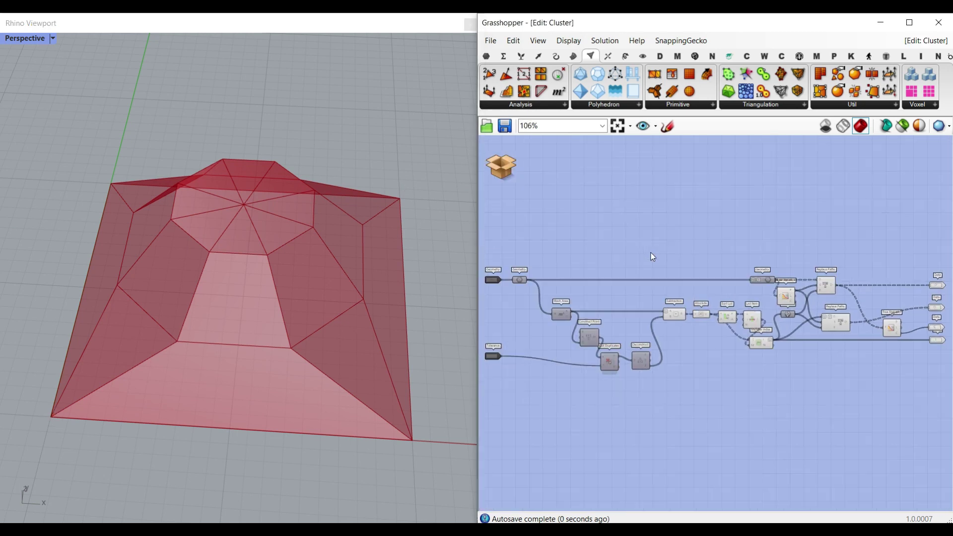
Step: Reposition the Tolerance and Geometry input components at the start of the cluster definition
scroll(597, 308, "up", 4)
left_click_drag(594, 391, 586, 412)
left_click_drag(585, 215, 569, 216)
right_click_drag(595, 384, 585, 353)
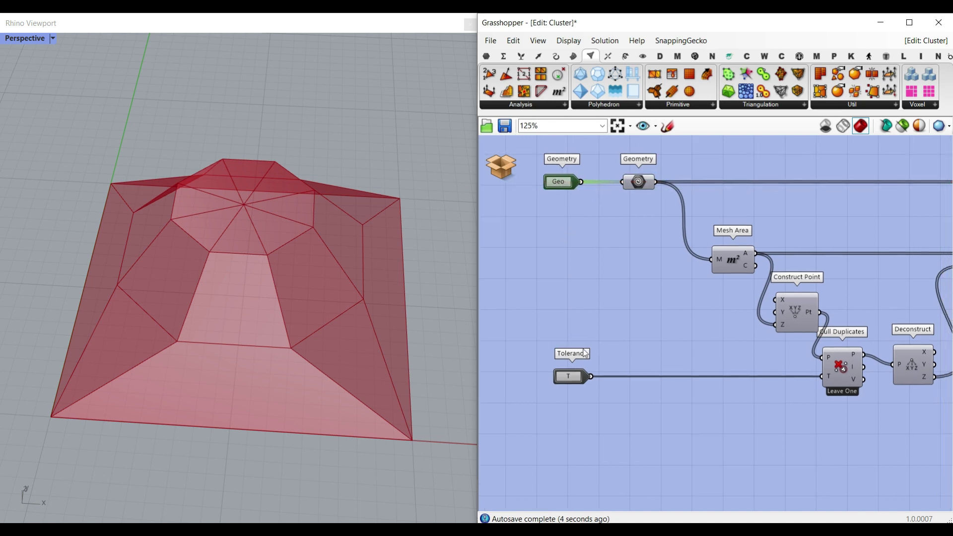
Step: Examine the two matching faces on either side of the front quad and the cluster's Tolerance input
right_click_drag(217, 341, 222, 390)
scroll(218, 341, "up", 6)
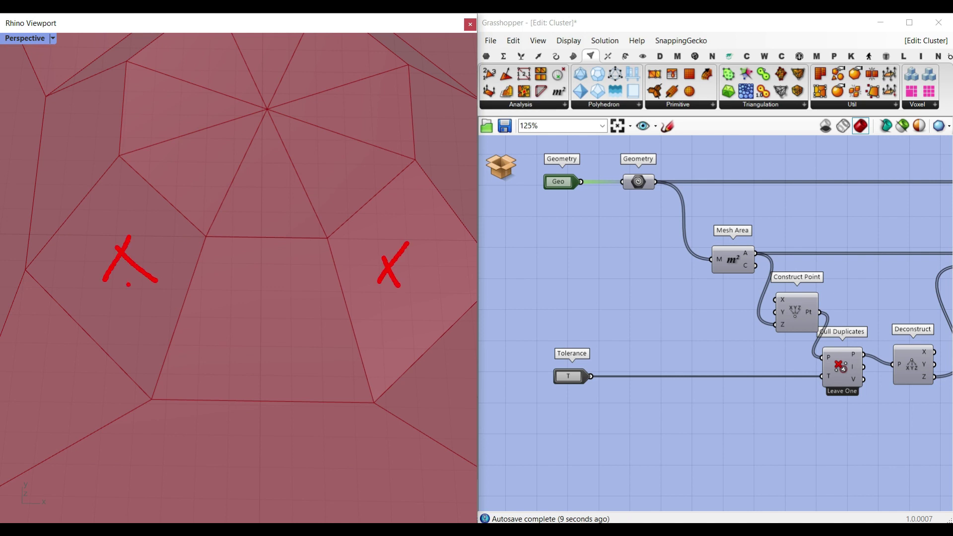
mouse_move(85, 298)
left_mouse_down()
mouse_move(110, 316)
mouse_move(129, 305)
mouse_move(158, 318)
left_mouse_up()
mouse_move(371, 302)
left_mouse_down()
mouse_move(372, 318)
mouse_move(387, 319)
mouse_move(415, 298)
mouse_move(409, 320)
mouse_move(423, 316)
left_mouse_up()
left_click(399, 312)
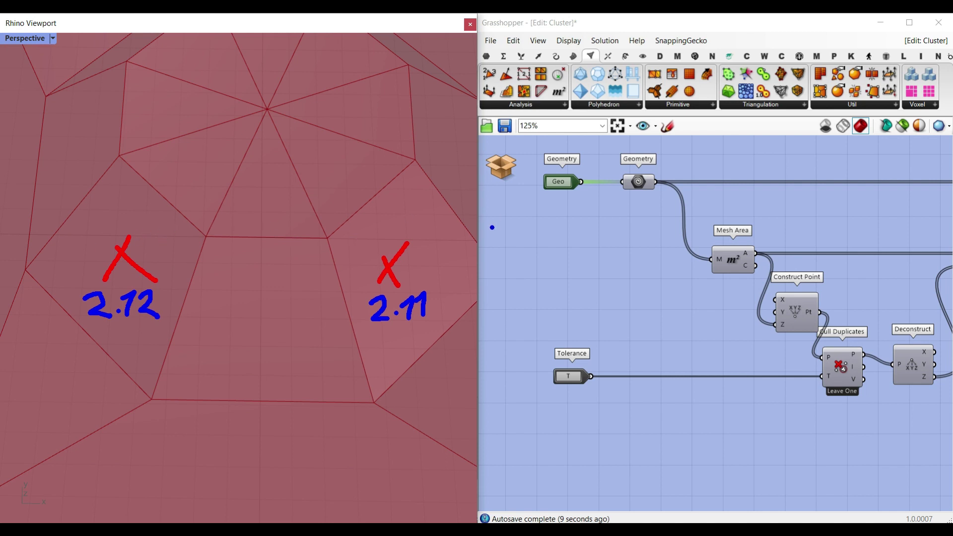
mouse_move(608, 346)
left_mouse_down()
mouse_move(608, 405)
mouse_move(597, 331)
left_mouse_up()
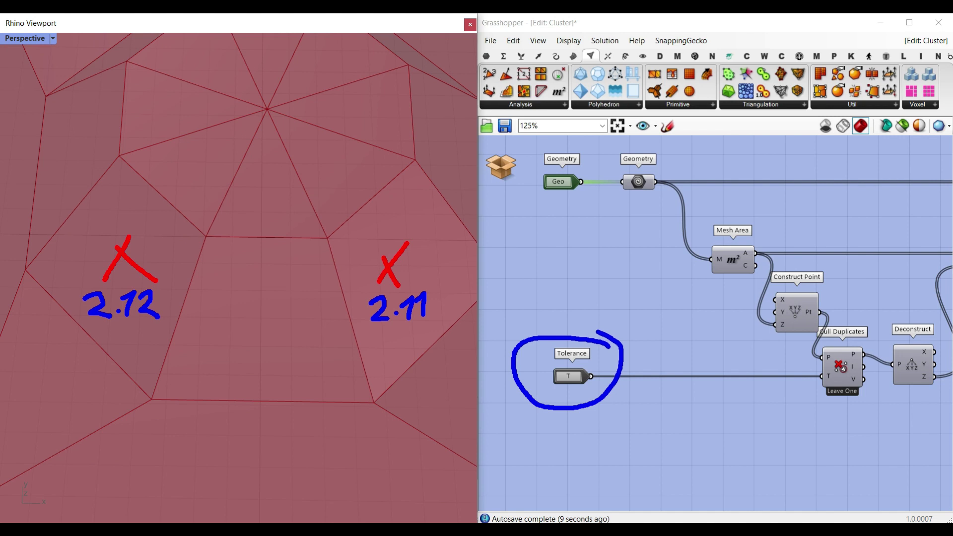
key("Escape")
Step: Toggle on the previews of the Geometry and Mesh Area components inside the cluster
right_click(631, 180)
left_click(651, 204)
scroll(593, 316, "up", 3)
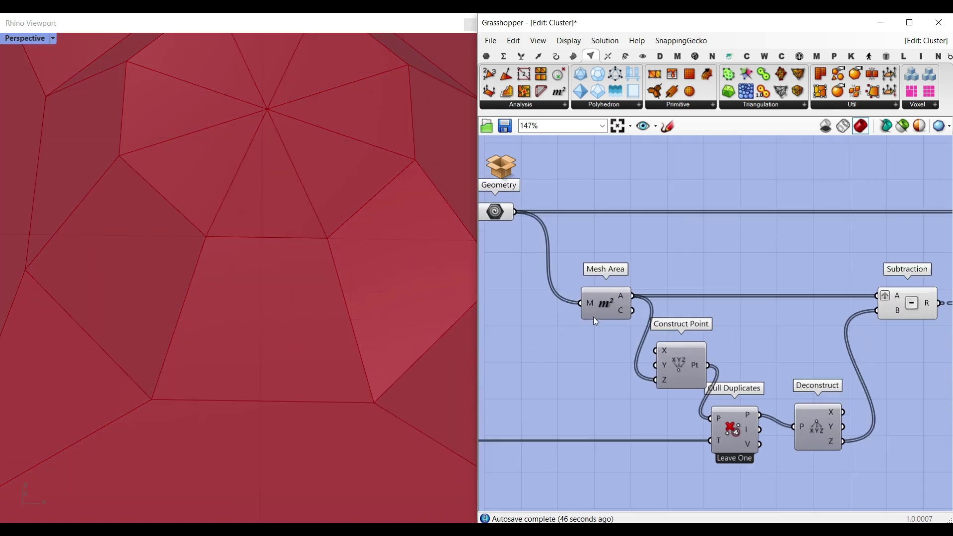
right_click(605, 293)
left_click(643, 317)
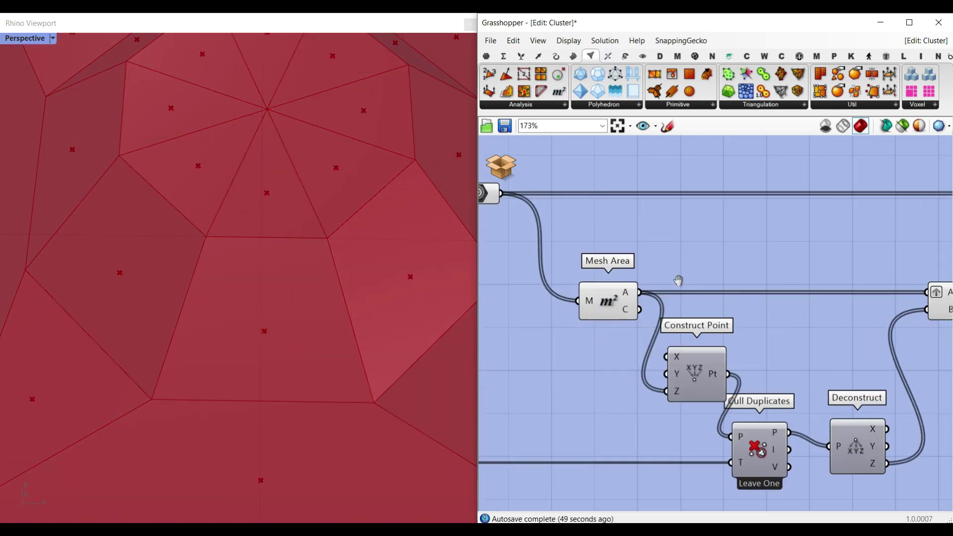
Step: Add a panel connected to Mesh Area's A output and enlarge it to show the list of areas
double_click(704, 262)
type("//")
key("Return")
left_click_drag(604, 313, 647, 262)
right_click_drag(722, 306, 682, 293)
left_click_drag(683, 288, 683, 509)
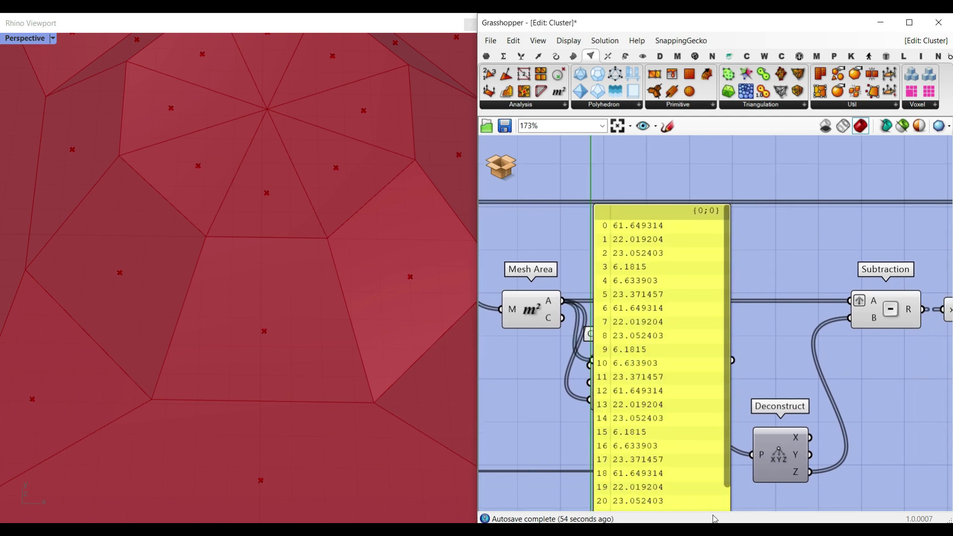
Step: Compare the panel's area values at indices 2 and 8, and at indices 3 and 9
scroll(653, 290, "up", 2)
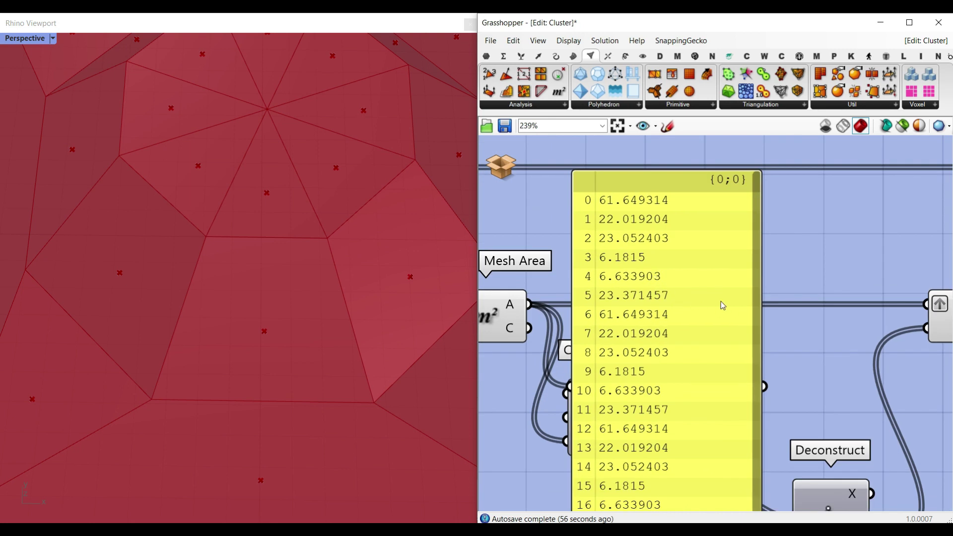
mouse_move(571, 227)
left_mouse_down()
mouse_move(602, 241)
mouse_move(685, 248)
left_mouse_up()
left_click_drag(570, 285, 682, 303, "ctrl")
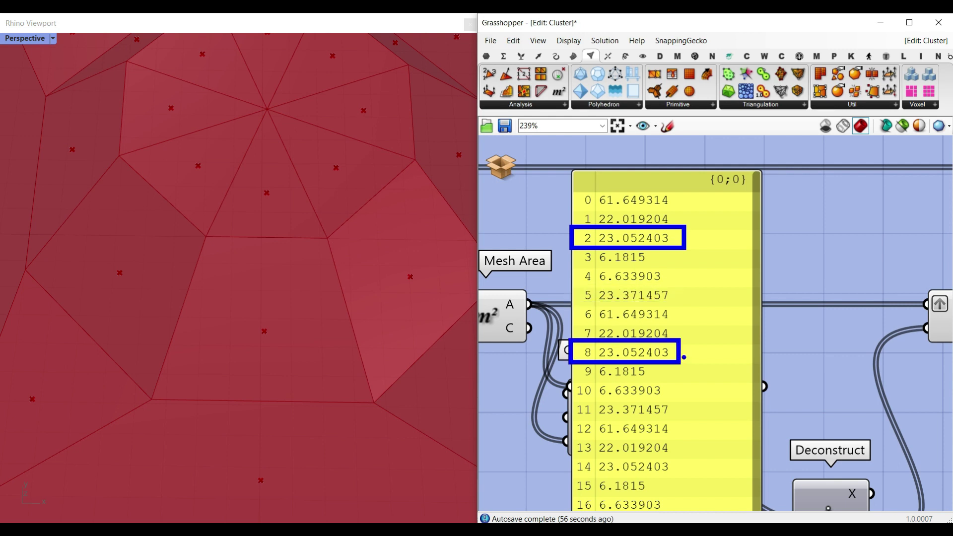
left_click_drag(568, 248, 670, 272)
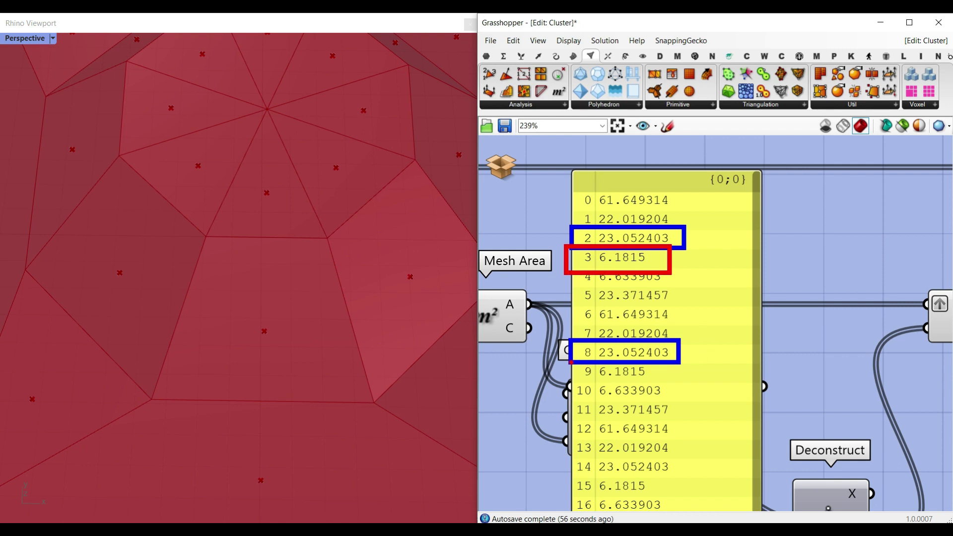
left_click_drag(566, 361, 674, 385)
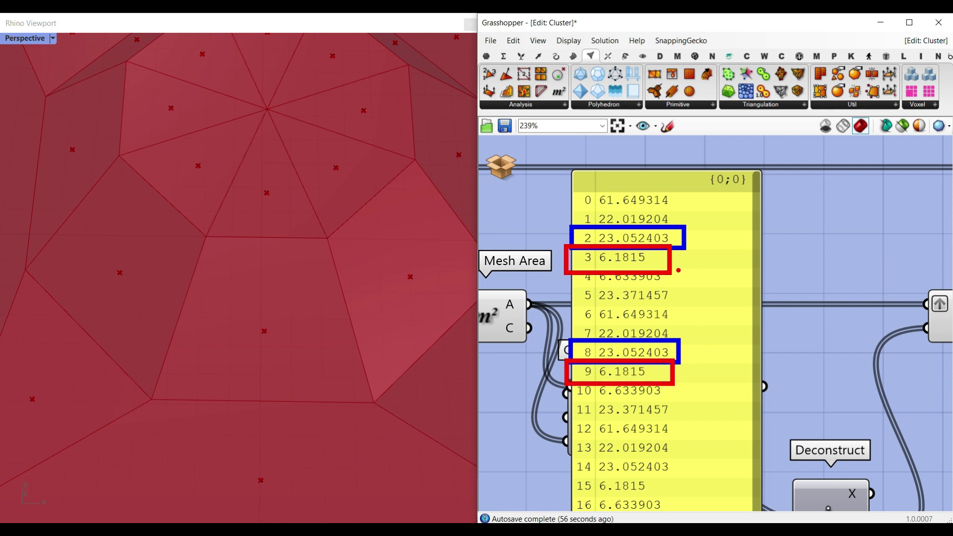
mouse_move(672, 258)
left_mouse_down()
mouse_move(715, 290)
mouse_move(676, 371)
left_mouse_up()
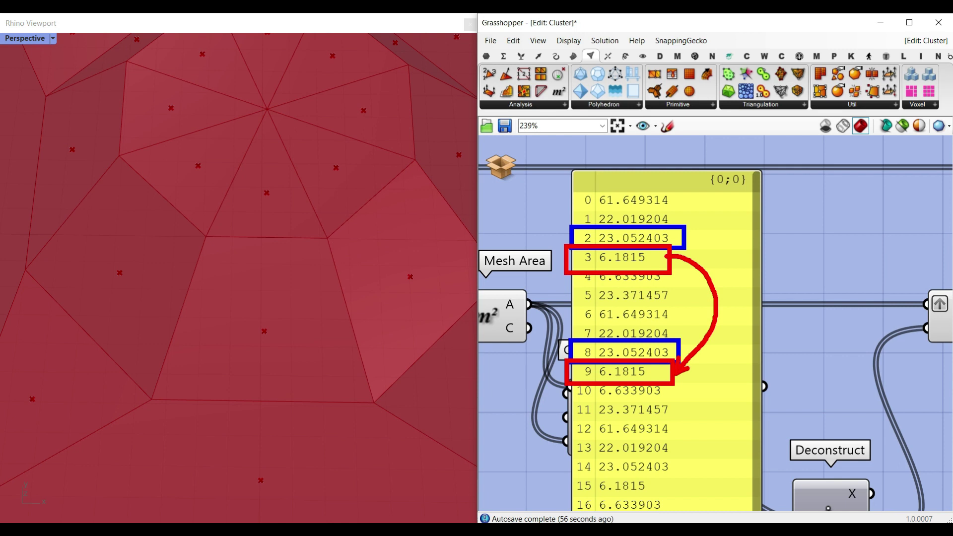
Step: Delete the panel listing the Mesh Area values
left_click_drag(685, 252, 676, 272)
mouse_move(689, 232)
left_mouse_down()
mouse_move(704, 340)
mouse_move(685, 333)
left_mouse_up()
left_click_drag(710, 236, 698, 254)
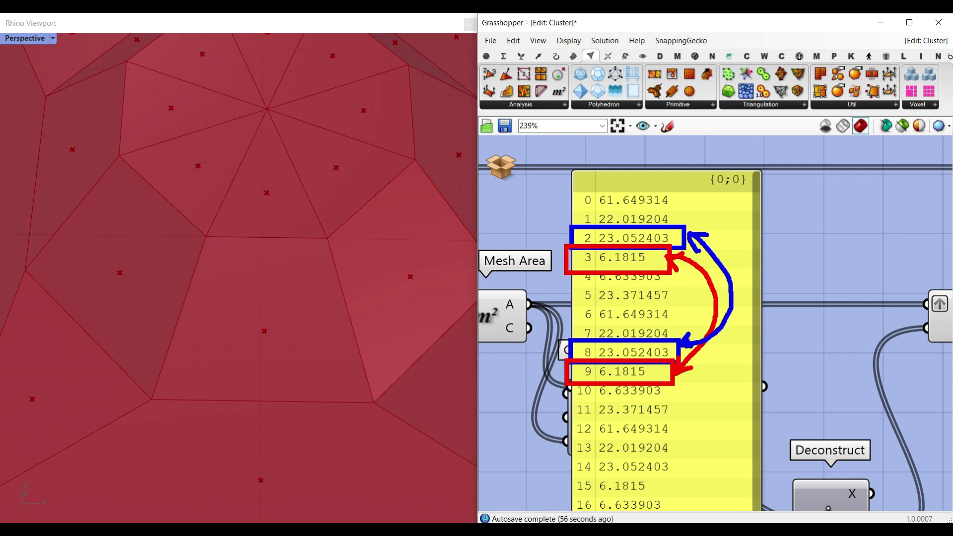
key("Escape")
left_click(661, 330)
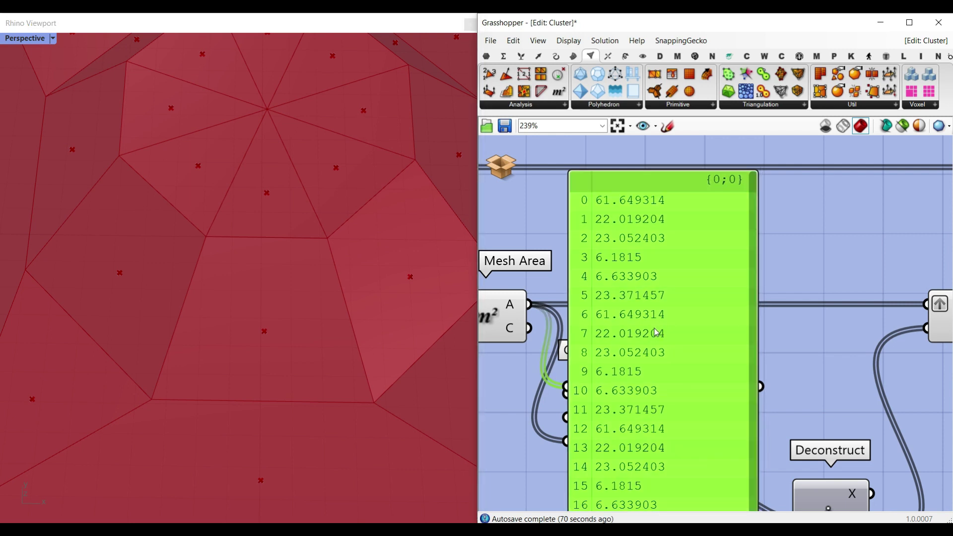
key("Delete")
scroll(661, 343, "down", 2)
mouse_move(553, 322)
right_click_drag(553, 322, 566, 286)
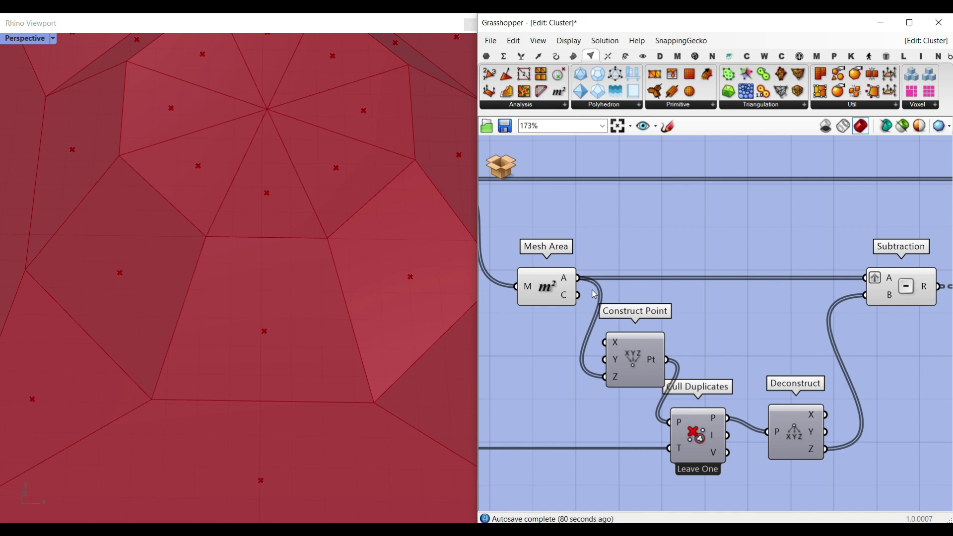
Step: Restore the deleted area panel and compare the area values at indices 8 and 13
key("ctrl+z")
scroll(674, 292, "up", 3)
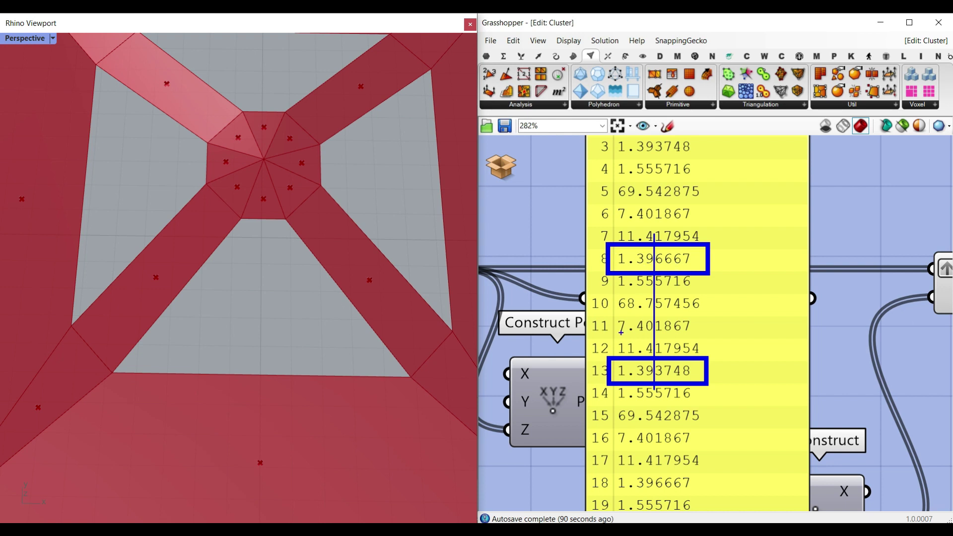
Step: Delete the area values panel and turn off the Mesh Area component's preview
left_click(676, 311)
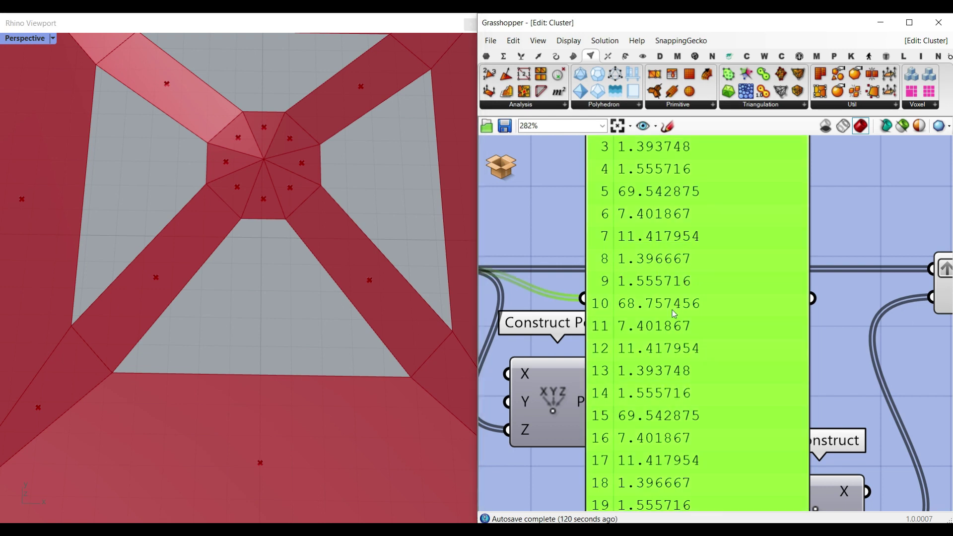
key("Delete")
scroll(644, 352, "down", 3)
scroll(628, 372, "up", 2)
left_click(713, 423)
left_click_drag(713, 423, 710, 423)
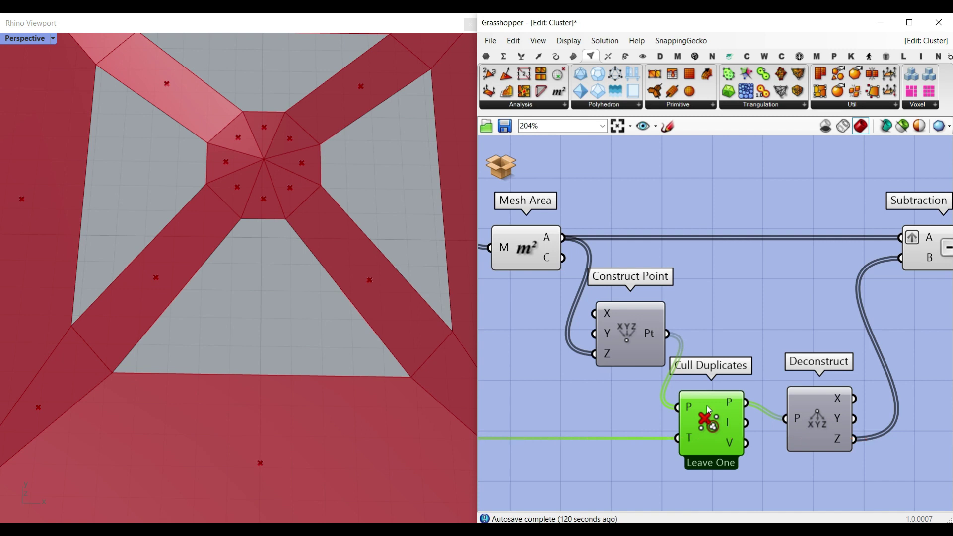
right_click(523, 243)
left_click(535, 262)
right_click_drag(629, 328, 611, 298)
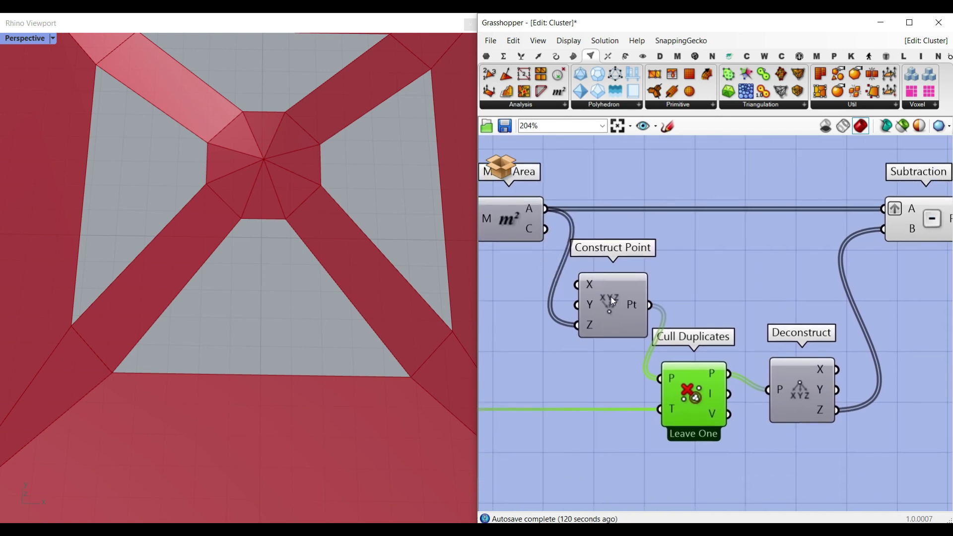
Step: Examine how Mesh Area feeds Construct Point's Z input and check the available modes of Cull Duplicates
right_click(613, 301)
scroll(605, 297, "up", 2)
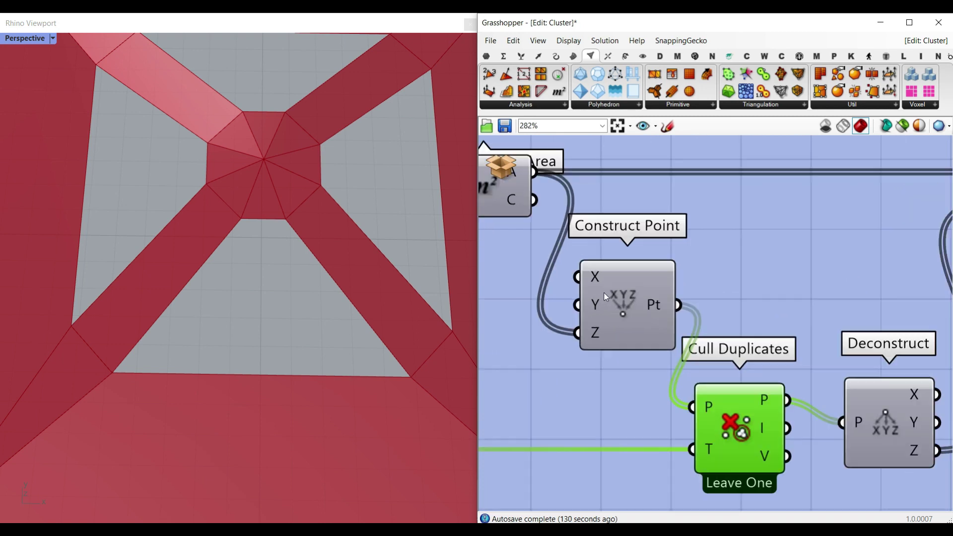
right_click_drag(521, 181, 568, 214)
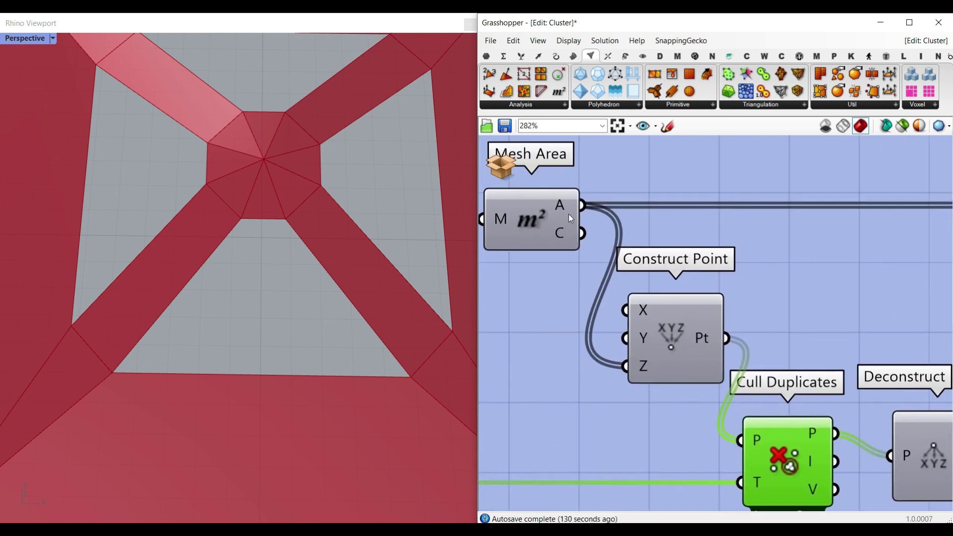
right_click_drag(697, 392, 602, 308)
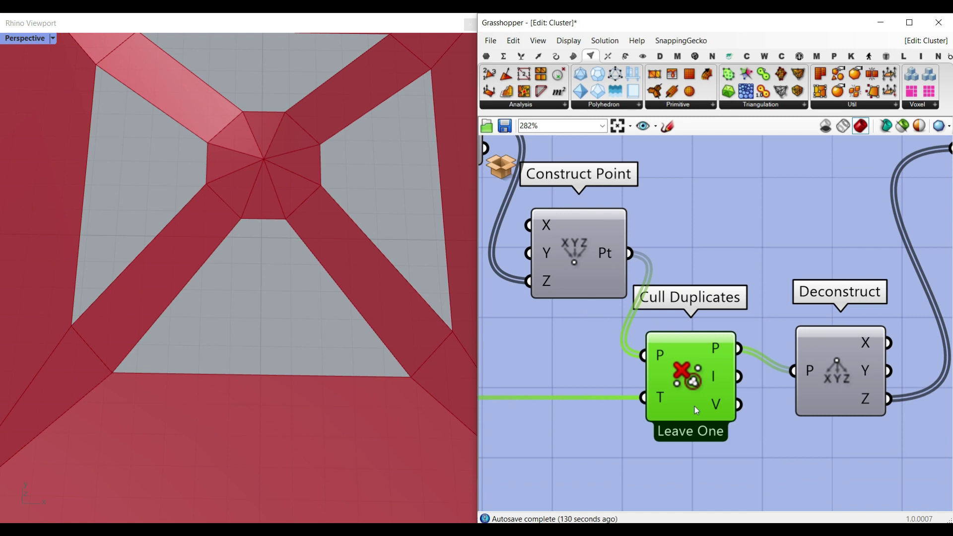
right_click(688, 361)
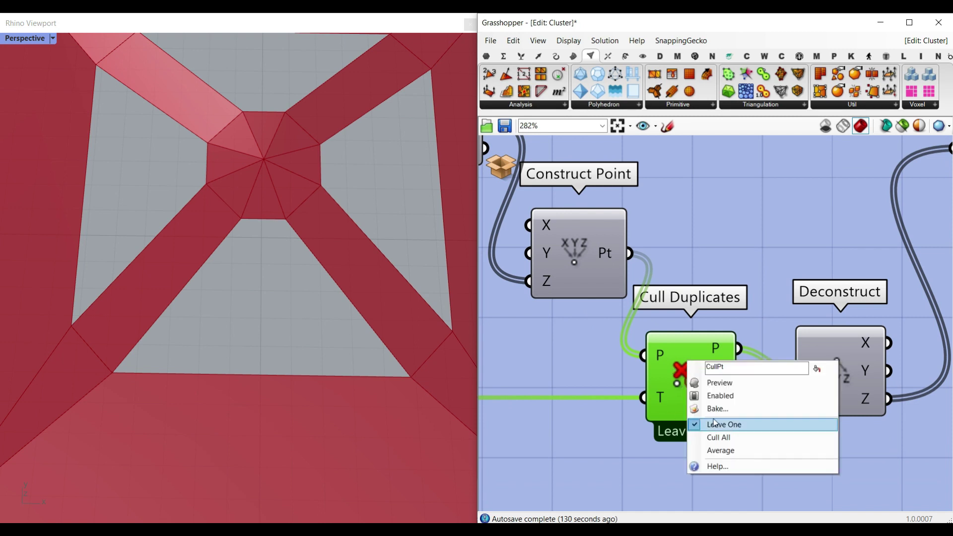
Step: Inspect the Tolerance input and the culled points output of Cull Duplicates
right_click_drag(665, 408, 700, 328)
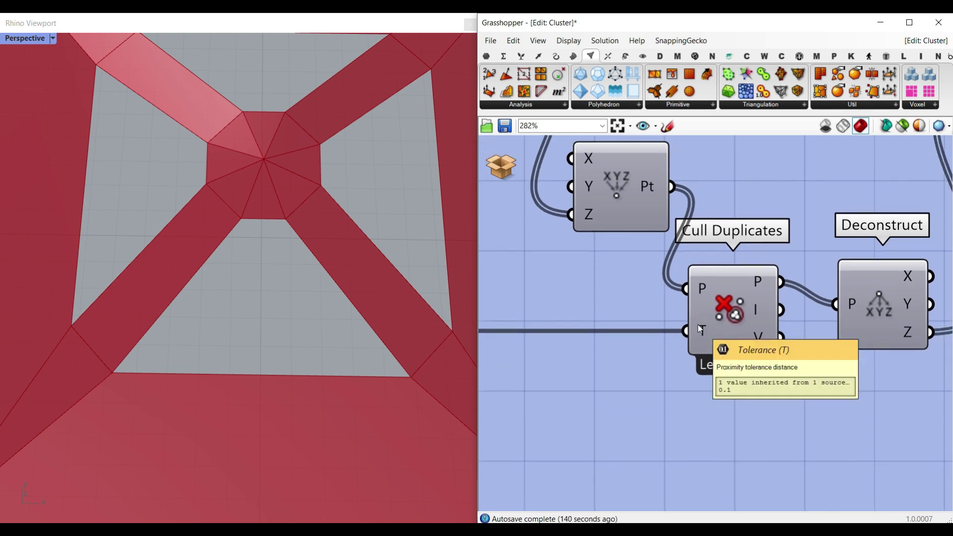
scroll(702, 330, "up", 2)
mouse_move(789, 422)
left_mouse_down()
mouse_move(738, 412)
mouse_move(795, 411)
left_mouse_up()
key("e")
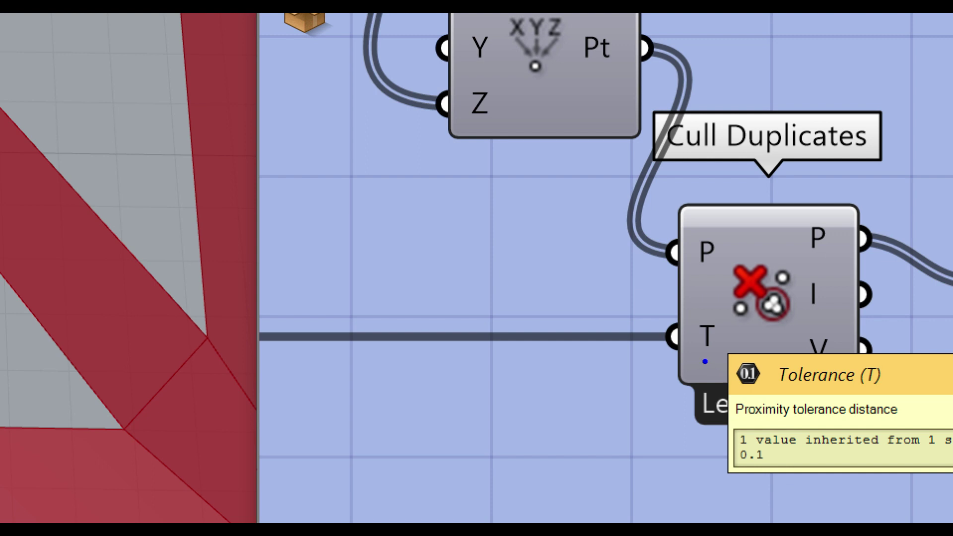
key("Escape")
right_click_drag(743, 291, 662, 318)
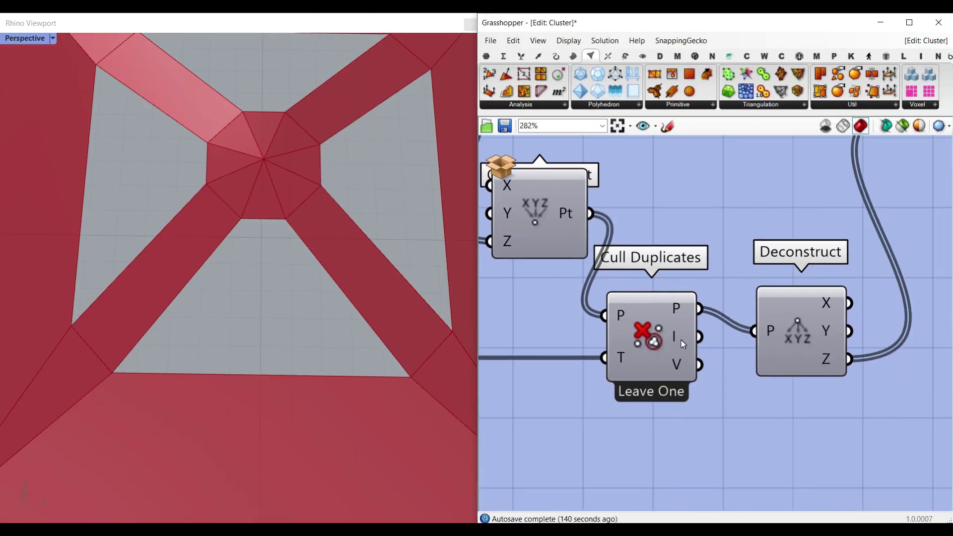
mouse_move(675, 311)
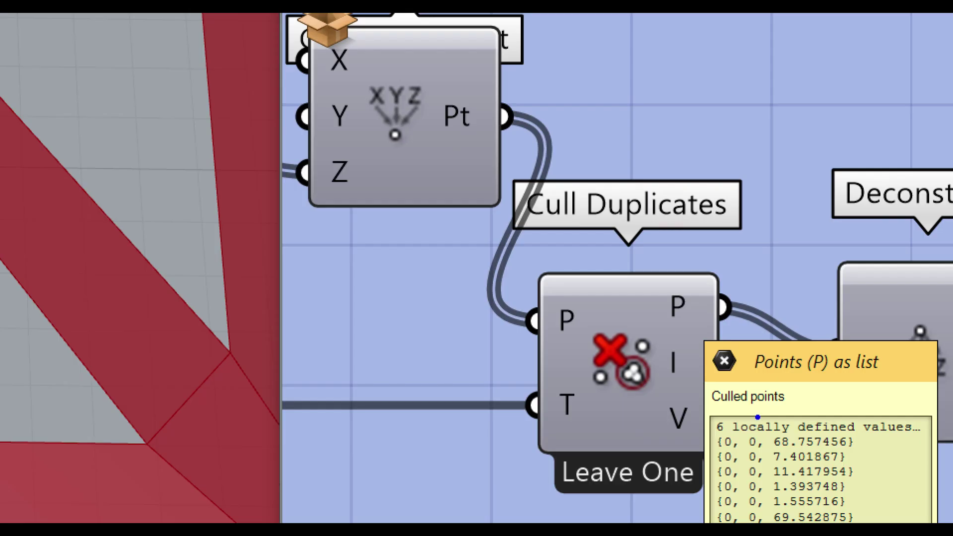
left_click_drag(757, 418, 884, 532, "ctrl")
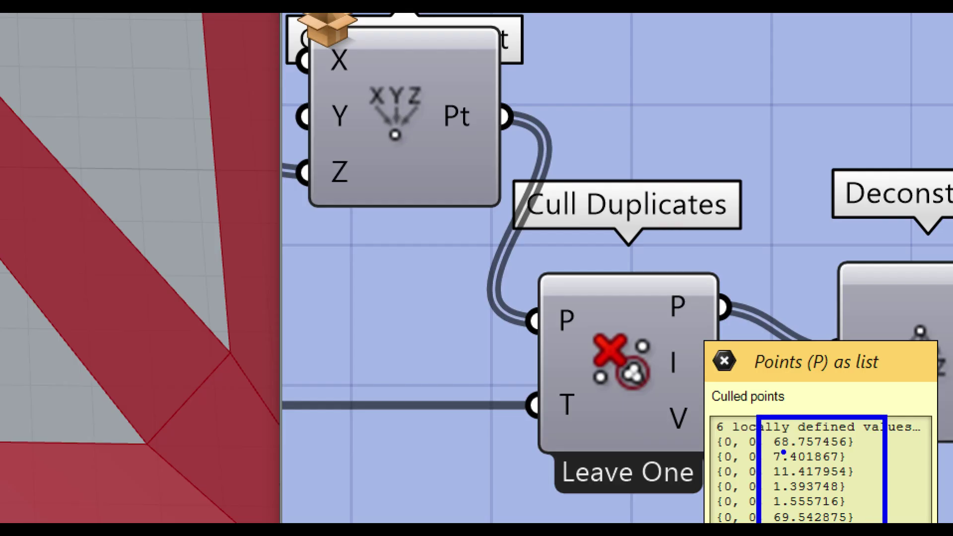
key("Escape")
Step: Align the Deconstruct component with Cull Duplicates' P output and inspect the Z values it sends to Subtraction
right_click_drag(798, 327, 734, 350)
left_click_drag(733, 351, 716, 334)
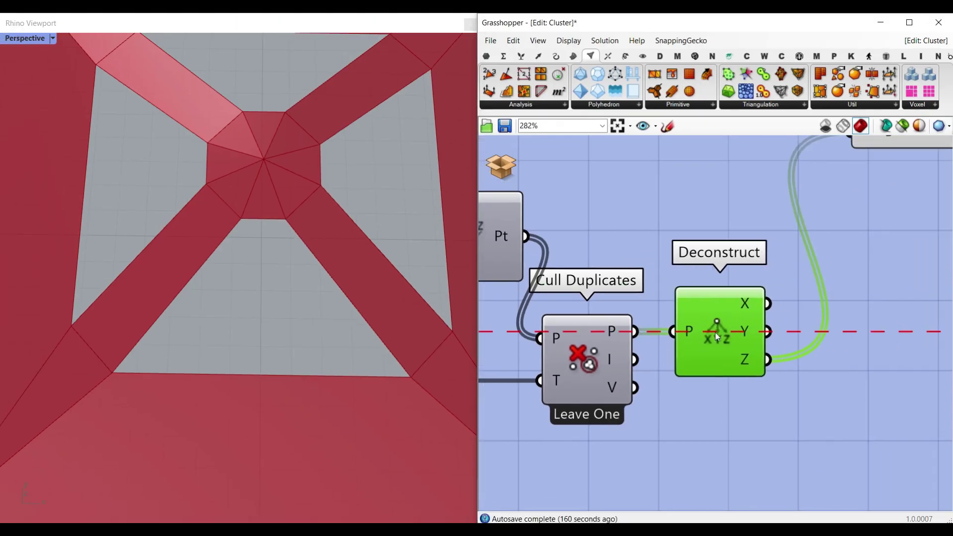
right_click_drag(747, 347, 656, 373)
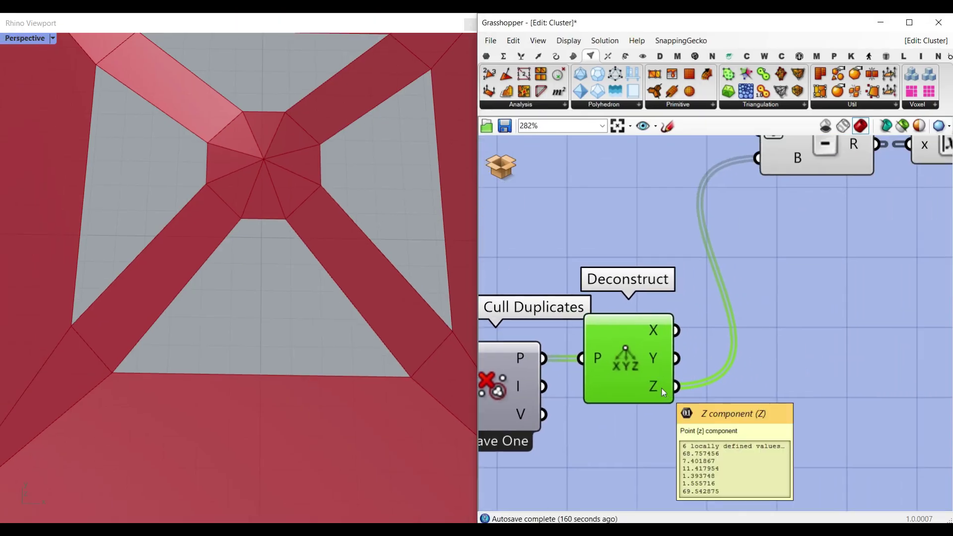
scroll(662, 388, "down", 1)
mouse_move(612, 421)
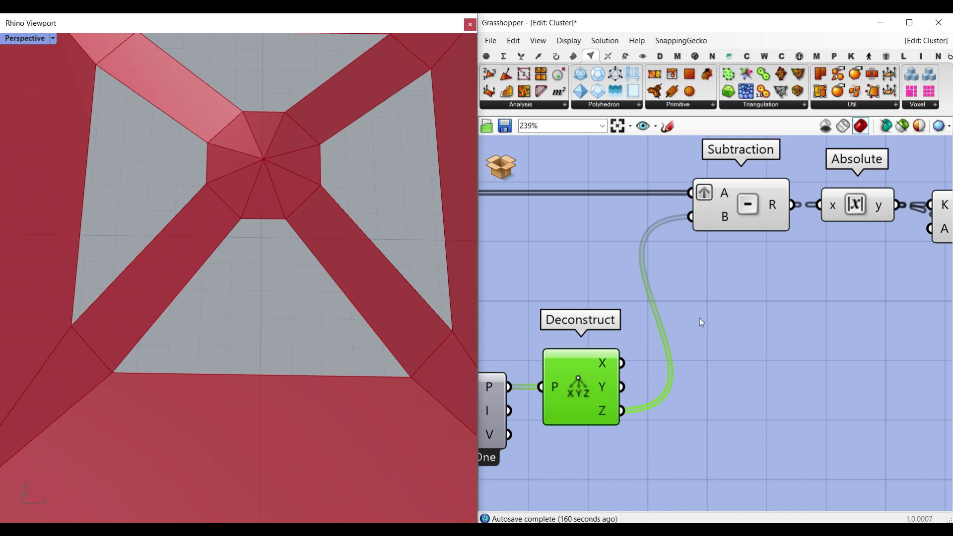
scroll(697, 328, "down", 3)
scroll(712, 302, "up", 4)
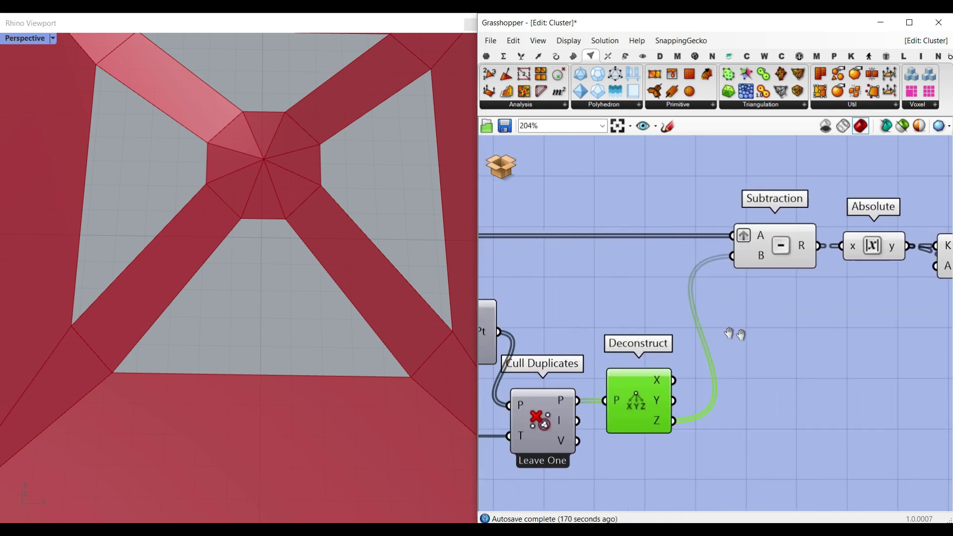
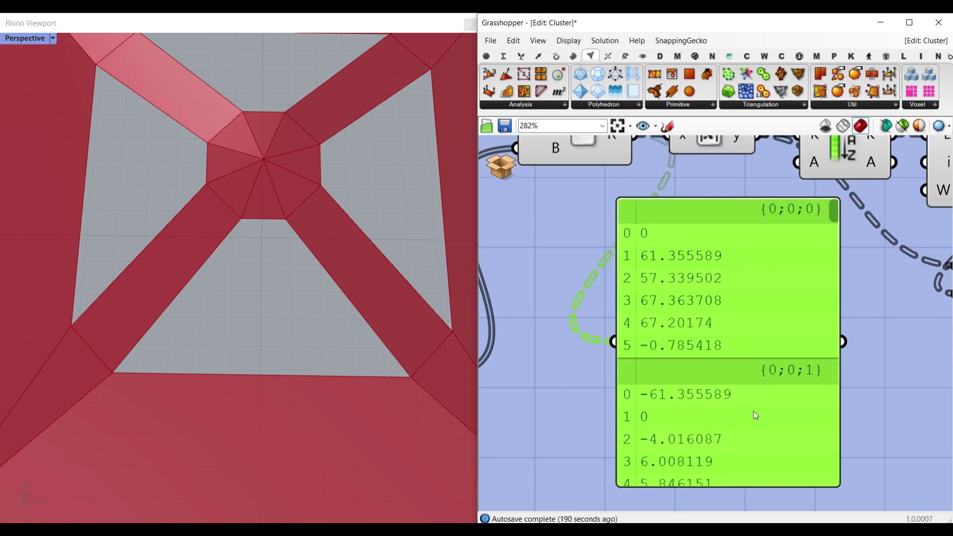
Step: Move the subtraction results panel further along the definition and connect it to Absolute's y output
left_click_drag(658, 336, 802, 336)
right_click_drag(802, 336, 726, 375)
left_click_drag(686, 229, 689, 434)
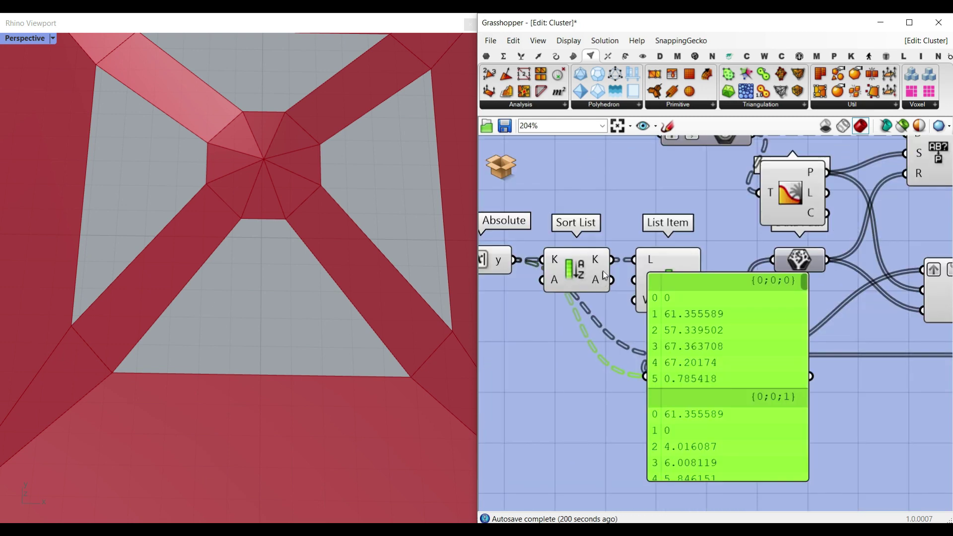
Step: Connect the panel to Sort List's K output and place it beneath that component
left_click_drag(612, 260, 644, 376)
left_click_drag(715, 329, 611, 338)
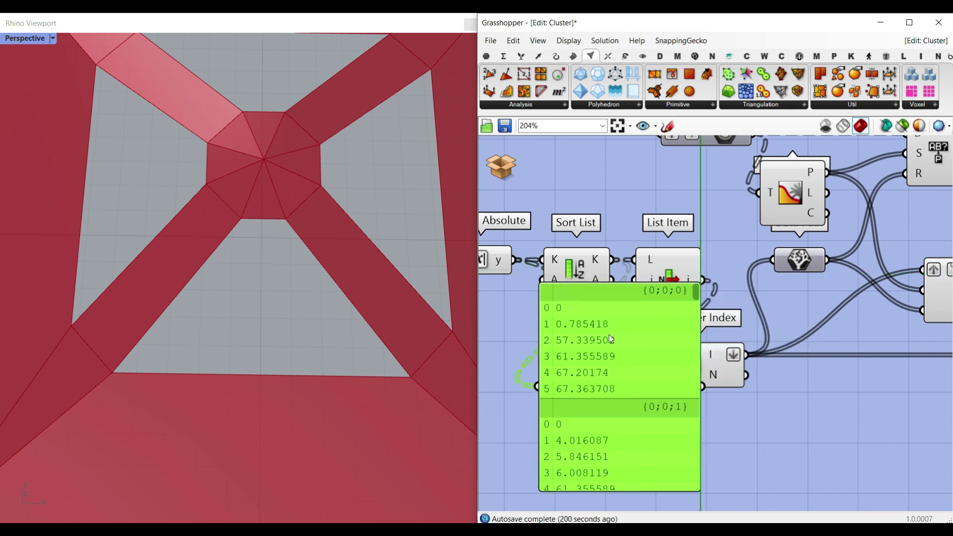
scroll(611, 339, "up", 3)
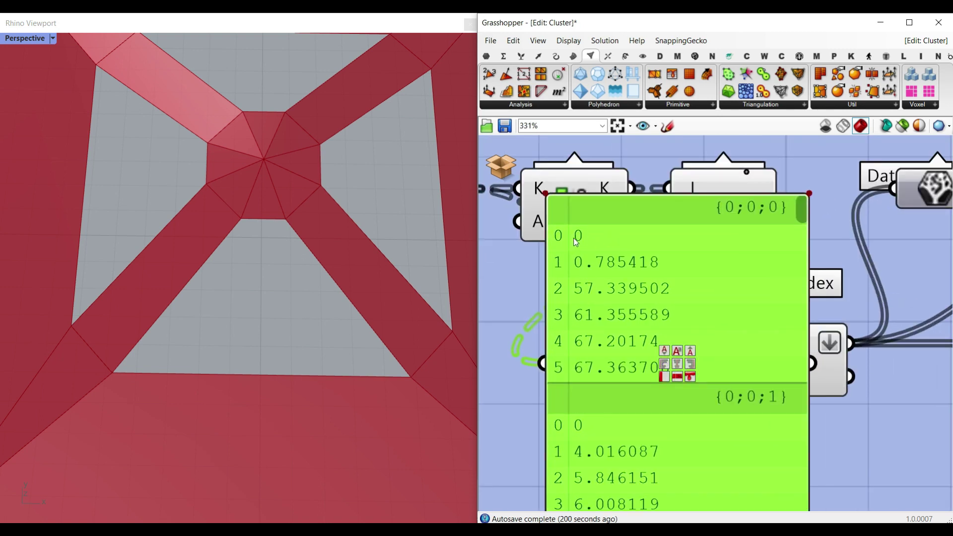
Step: Review the sorted differences branch by branch, checking the item at index 0 in branches such as {0;0;8}
right_click_drag(597, 364, 594, 281)
scroll(594, 282, "down", 1)
right_click_drag(709, 201, 710, 236)
left_click_drag(766, 188, 745, 301)
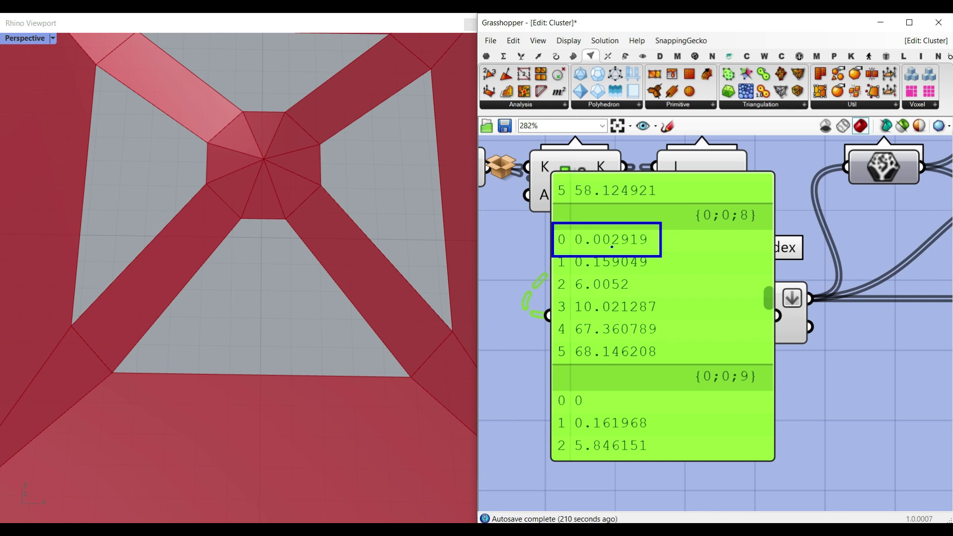
left_click_drag(768, 297, 761, 432)
scroll(645, 309, "down", 4)
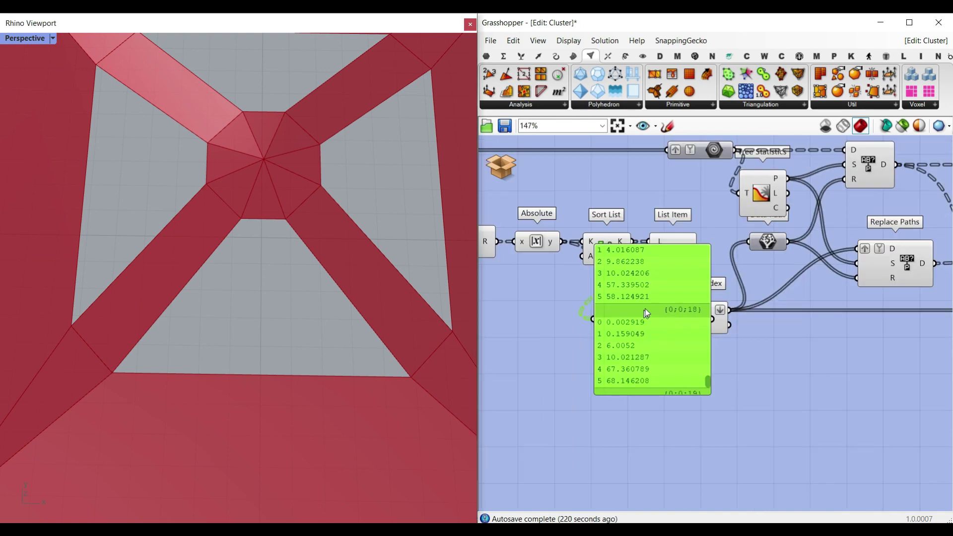
Step: Delete the sorted differences panel and move List Item slightly closer to Sort List
key("Delete")
scroll(638, 339, "up", 4)
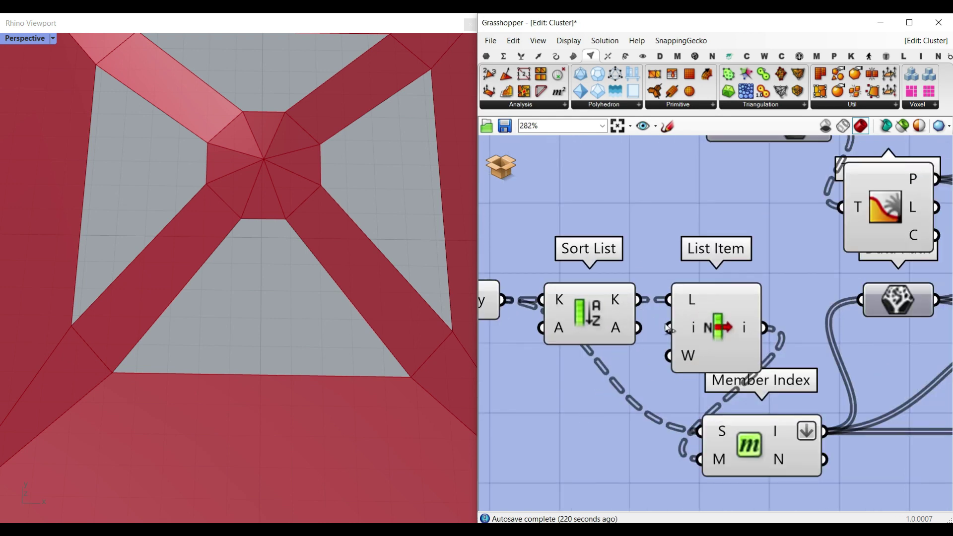
right_click_drag(683, 327, 604, 301)
left_click_drag(652, 301, 642, 301)
right_click_drag(700, 335, 739, 309)
scroll(739, 309, "down", 1)
right_click_drag(744, 371, 651, 346)
Step: Move Member Index further right and place List Item below Sort List, beside Member Index's M input
left_click_drag(630, 365, 700, 366)
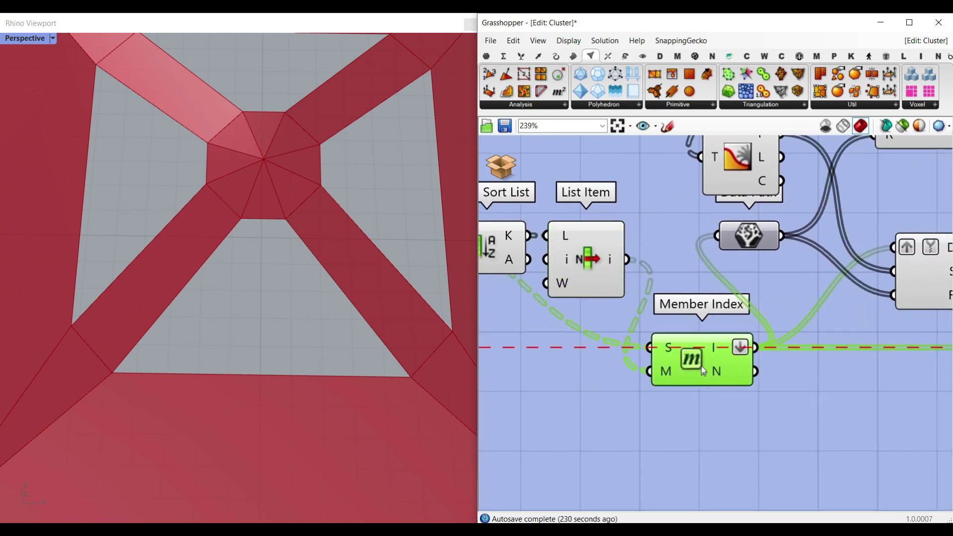
right_click_drag(591, 304, 632, 301)
left_click_drag(631, 257, 573, 386)
scroll(570, 370, "up", 2)
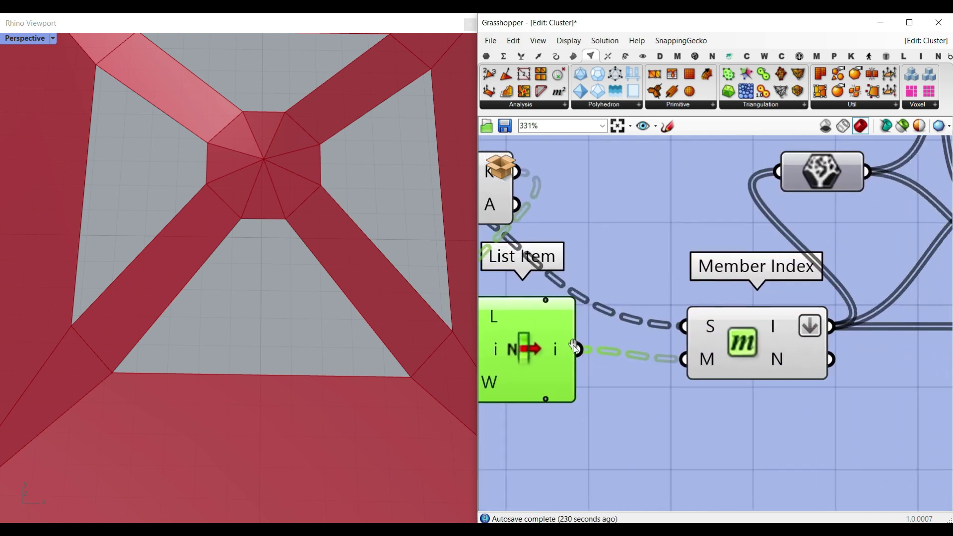
Step: Look up Member Index among the Sets components
left_click(521, 55)
left_click(637, 105)
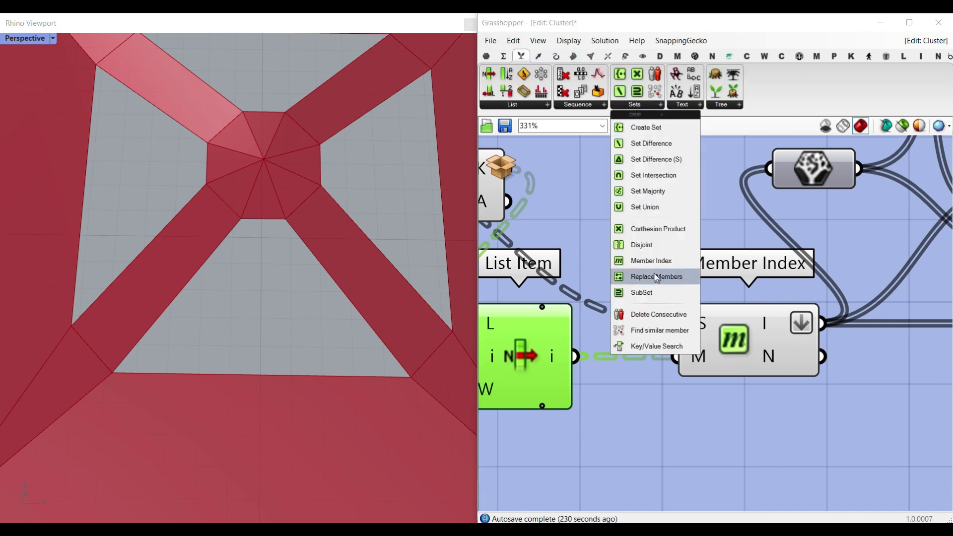
left_click(648, 391)
Step: Move Absolute down level with Member Index's S input and lower List Item so the wires are easier to follow
right_click_drag(534, 362, 640, 370)
scroll(641, 370, "down", 1)
scroll(640, 370, "up", 1)
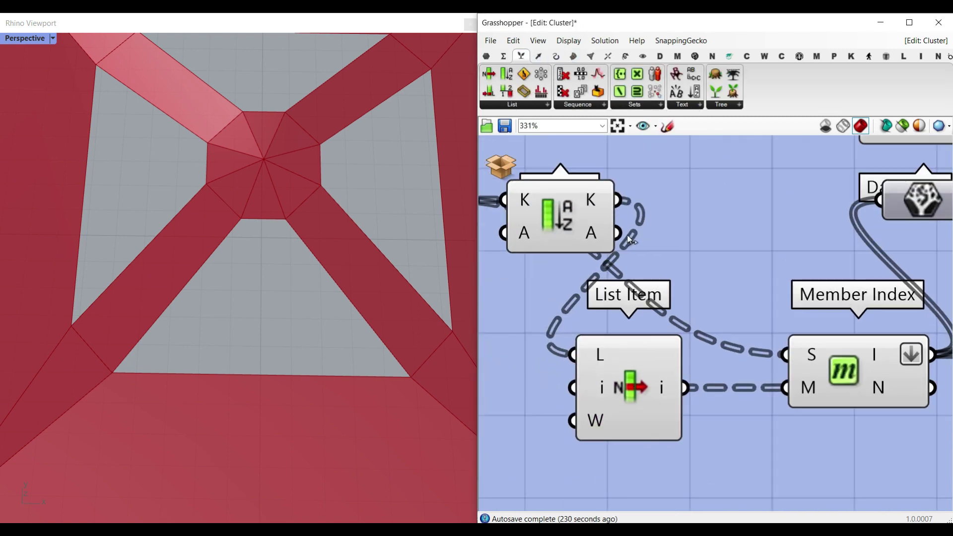
scroll(614, 298, "down", 1)
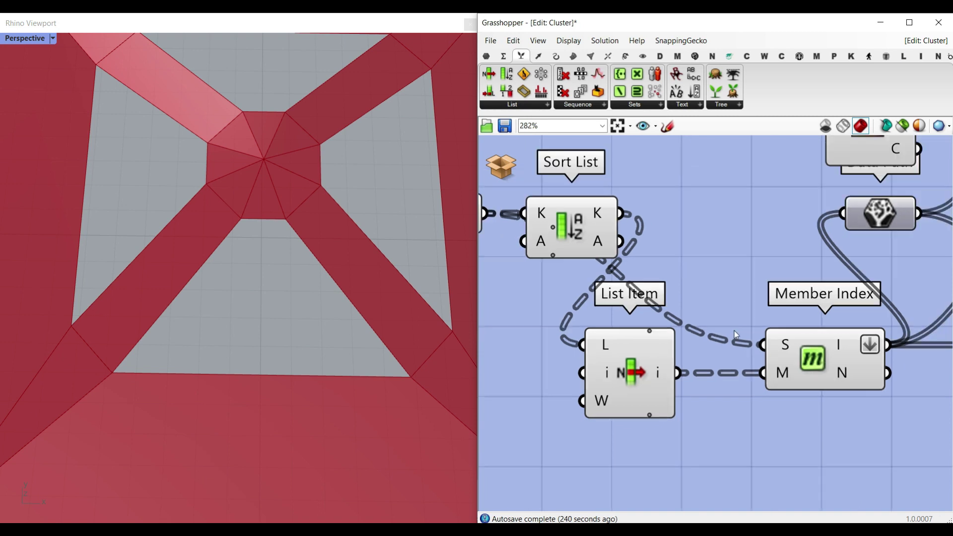
right_click_drag(614, 302, 793, 317)
left_click_drag(631, 235, 606, 364)
right_click_drag(767, 353, 624, 292)
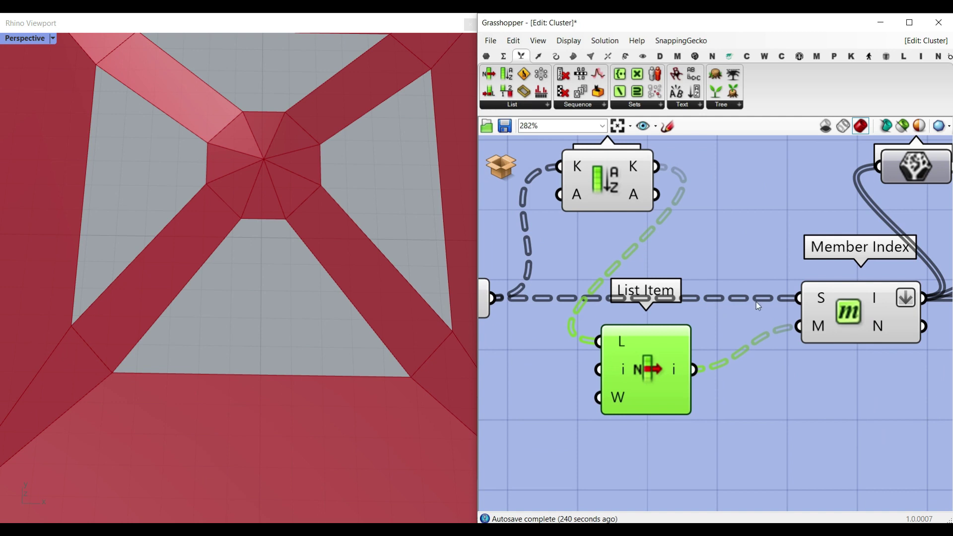
Step: Move Member Index closer to List Item and inspect the indices at its I output
right_click_drag(845, 332, 784, 315)
left_click_drag(820, 281, 738, 280)
right_click_drag(743, 283, 730, 262)
mouse_move(730, 262)
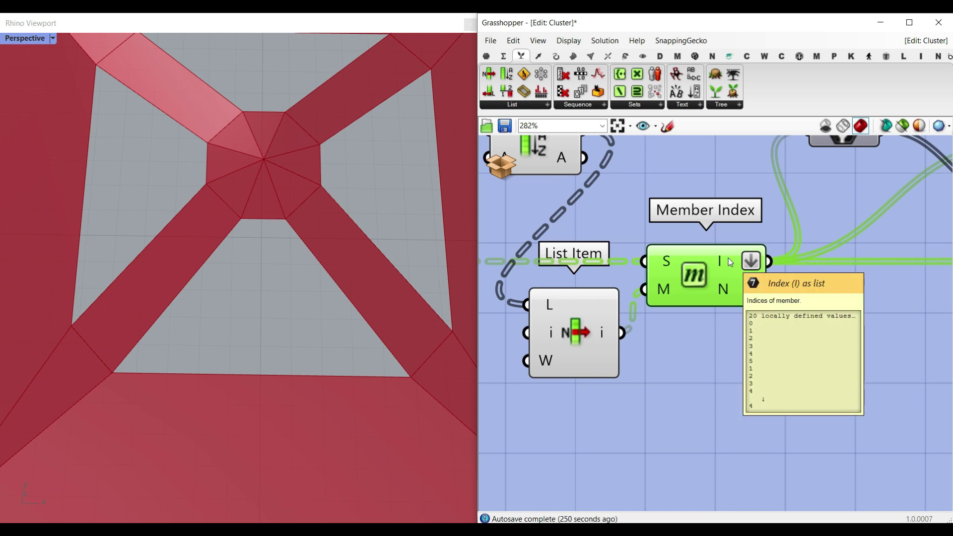
key("ctrl+1")
left_click(728, 258)
mouse_move(838, 392)
left_mouse_down()
mouse_move(786, 348)
mouse_move(722, 524)
mouse_move(797, 354)
left_mouse_up()
left_click_drag(799, 412, 899, 341)
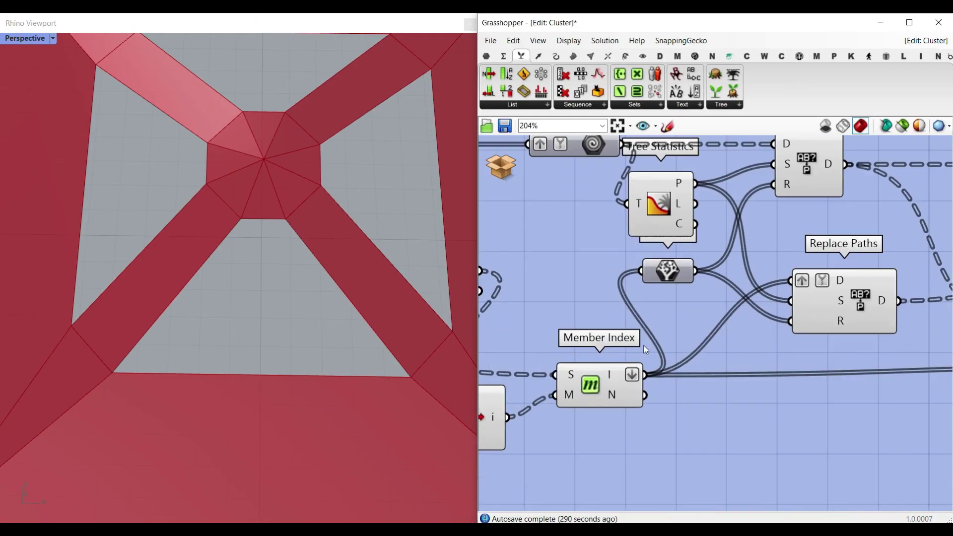
Step: Delete the lower Replace Paths component and shift Tree Statistics slightly away from the Geometry parameter
scroll(646, 347, "up", 2)
right_click_drag(651, 367, 614, 376)
scroll(613, 377, "down", 5)
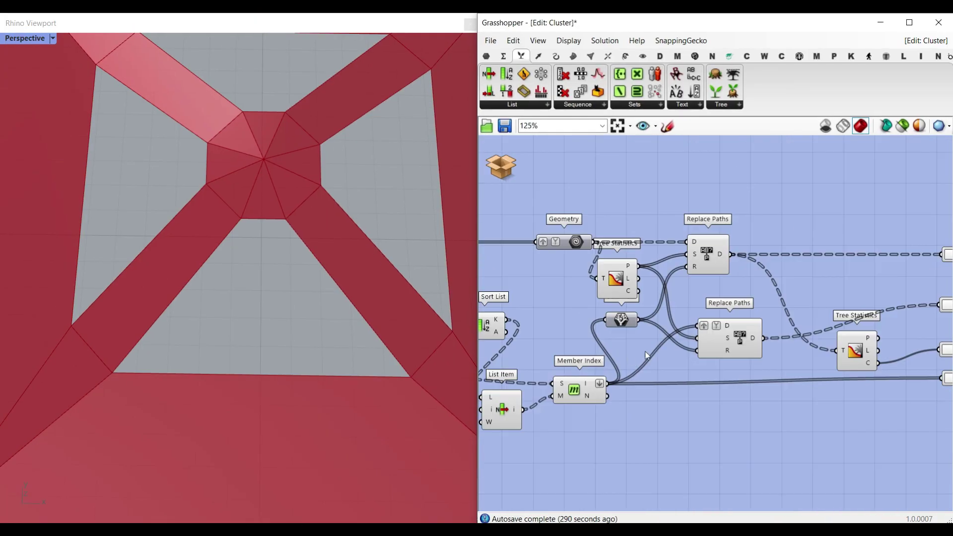
left_click_drag(743, 347, 764, 378)
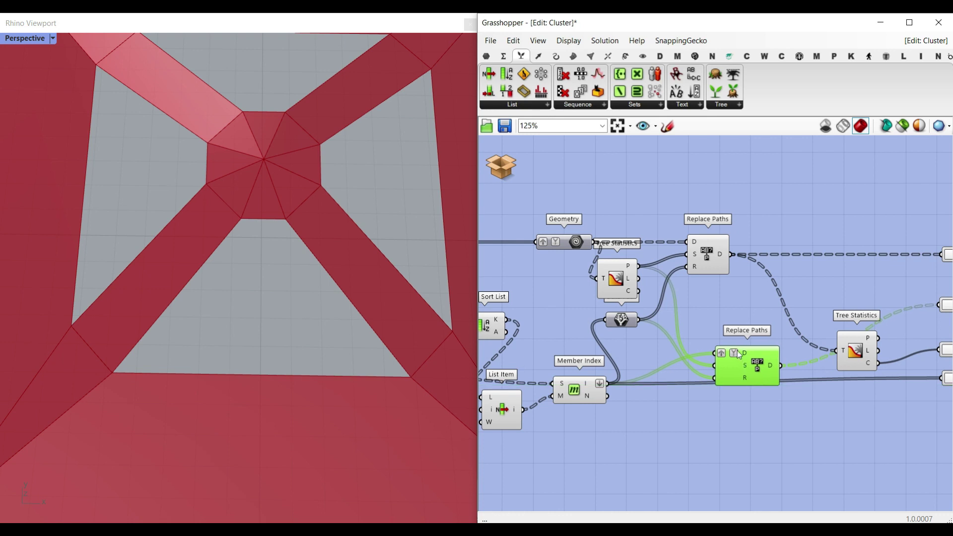
key("Delete")
scroll(733, 265, "up", 2)
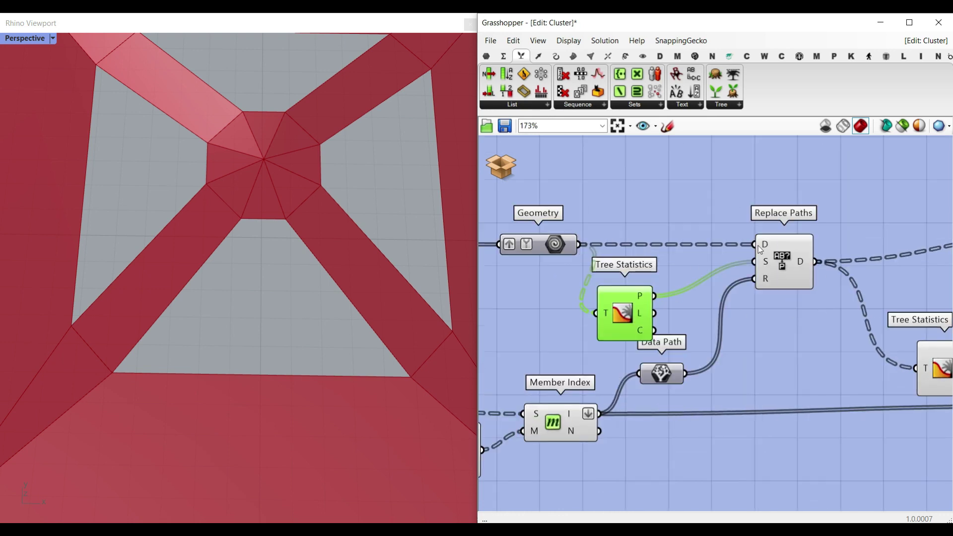
left_click_drag(601, 298, 615, 302)
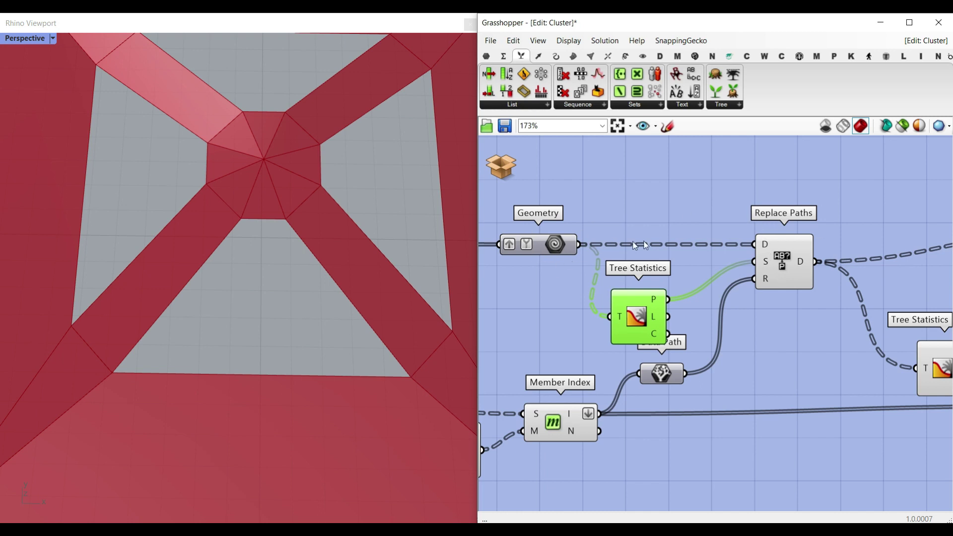
Step: Trace the geometry wire back to the cluster's Geo input and examine the graft and simplify settings on the second Geometry parameter
right_click_drag(633, 242, 677, 240)
scroll(570, 235, "up", 2)
right_click_drag(581, 243, 606, 243)
scroll(568, 264, "down", 4)
right_click_drag(552, 265, 737, 267)
right_click_drag(582, 256, 843, 268)
right_click_drag(531, 254, 640, 258)
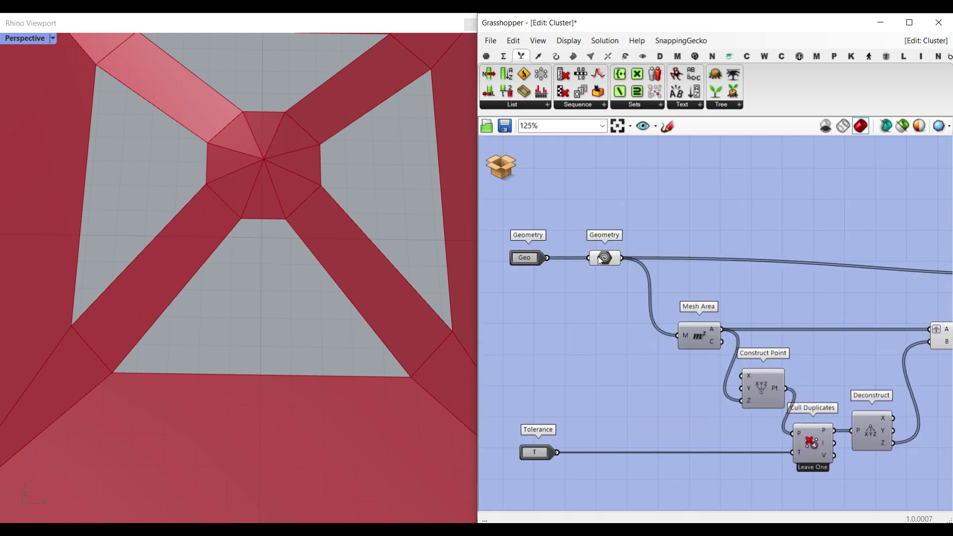
right_click_drag(868, 287, 659, 267)
scroll(725, 251, "up", 6)
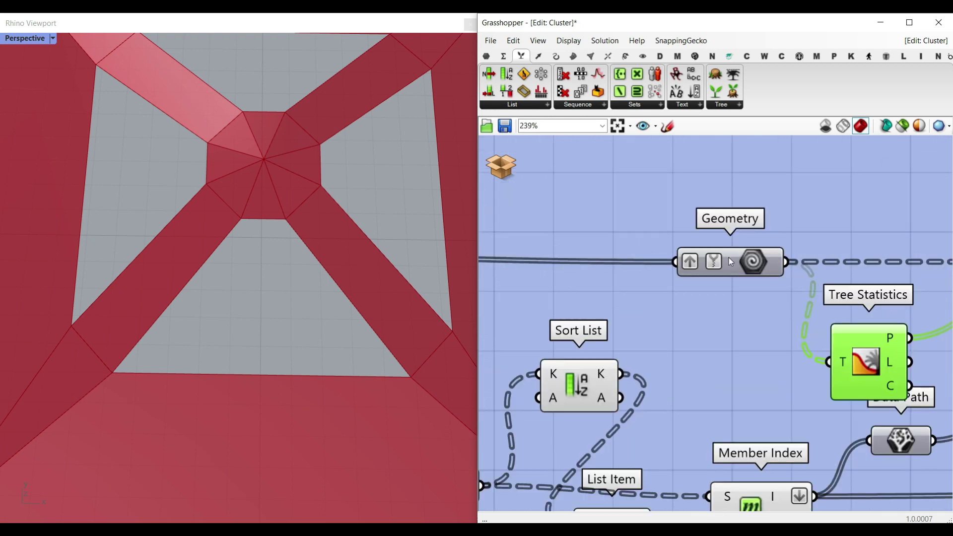
right_click_drag(774, 264, 693, 240)
mouse_move(692, 241)
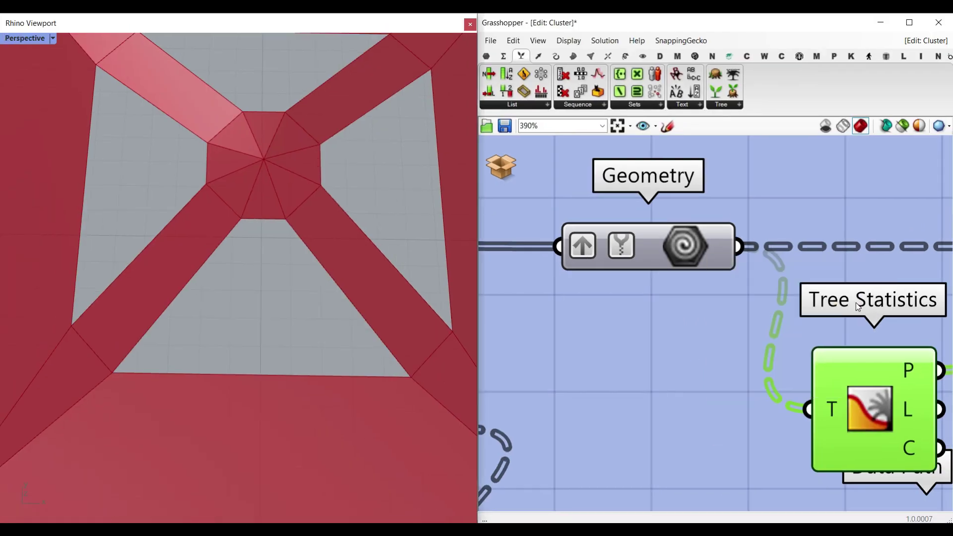
Step: Inspect the data tree at Replace Paths' D input and look through the Tree components in the Sets category
scroll(856, 303, "down", 2)
right_click_drag(856, 302, 588, 296)
mouse_move(810, 255)
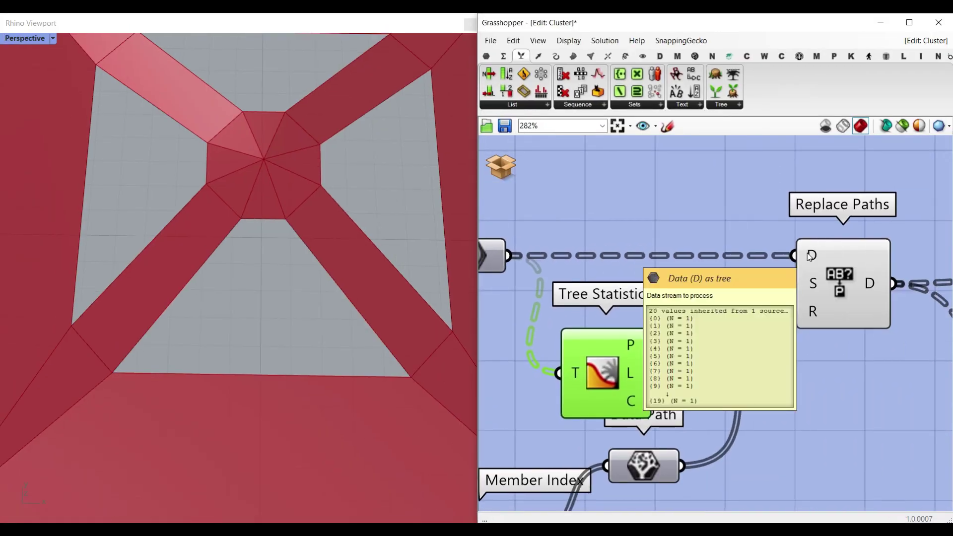
right_click_drag(642, 297, 809, 253)
scroll(805, 253, "down", 4)
right_click_drag(746, 253, 616, 253)
scroll(616, 250, "up", 3)
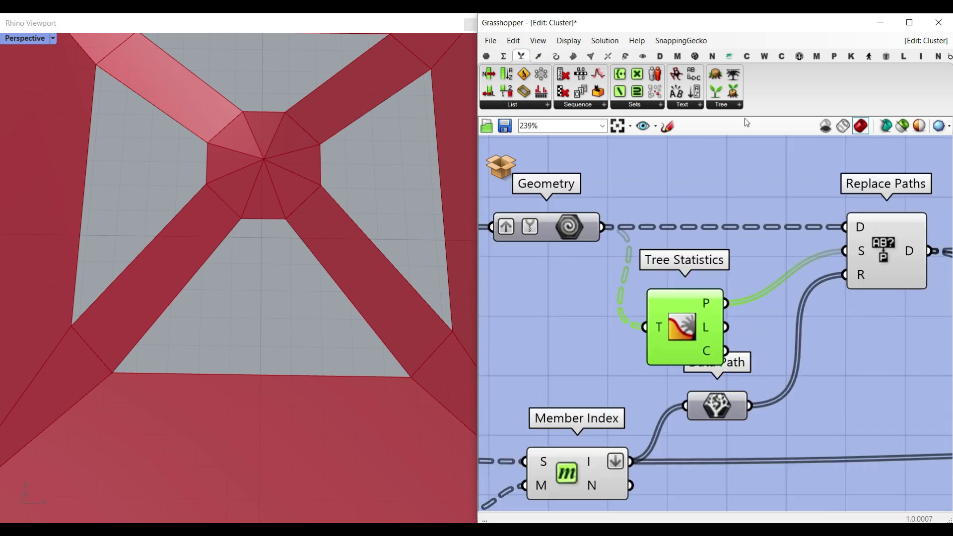
left_click(735, 108)
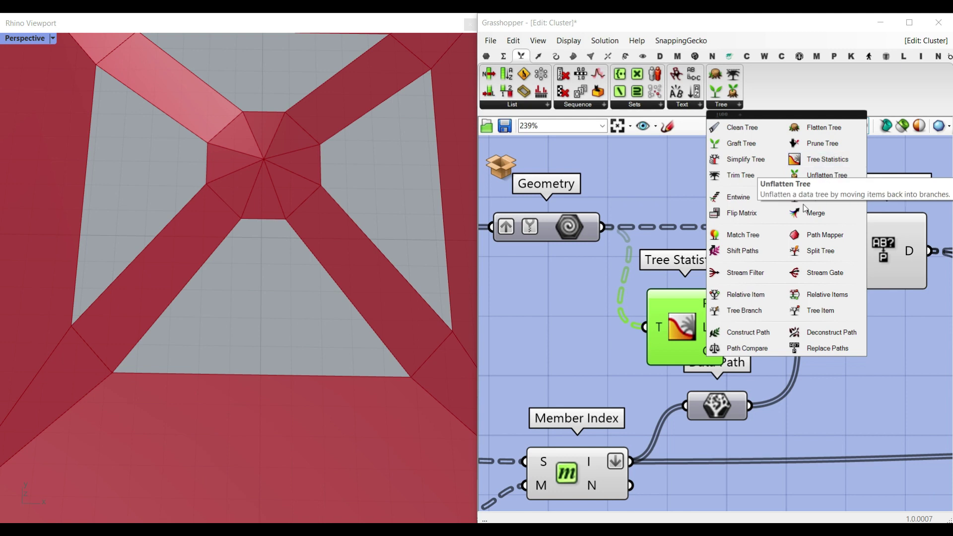
right_click_drag(626, 319, 610, 269)
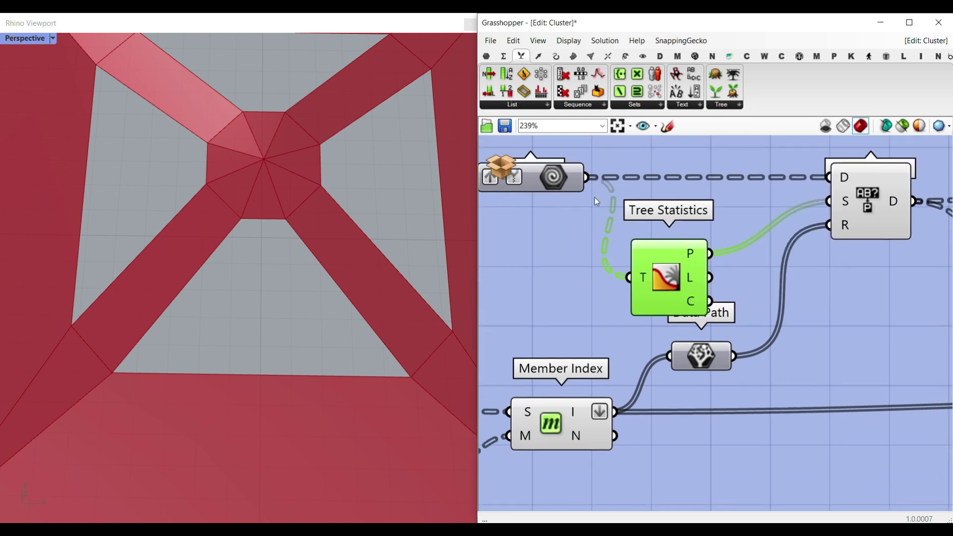
right_click_drag(668, 290, 628, 270)
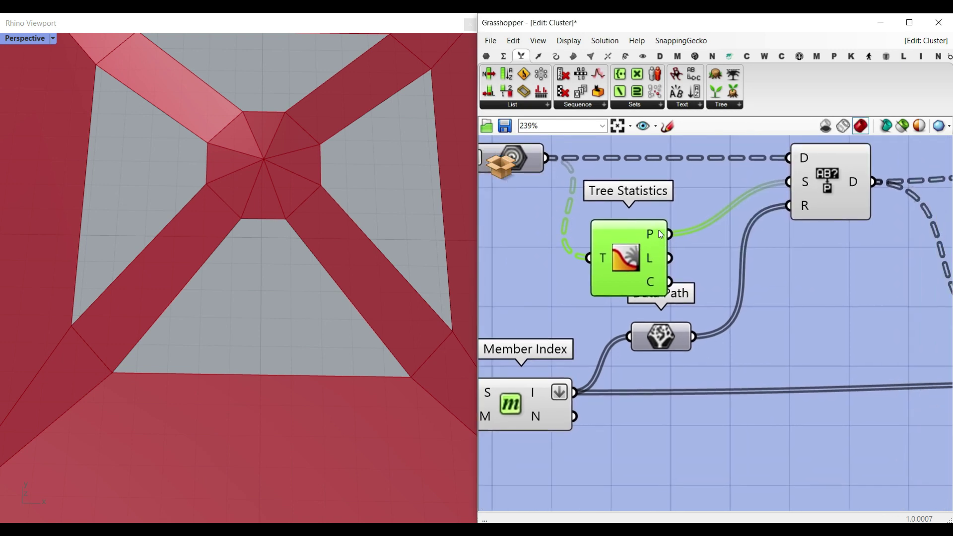
Step: Inspect the path list at Tree Statistics' P output and follow it to Replace Paths' S input
mouse_move(661, 234)
mouse_move(730, 336)
left_mouse_down("ctrl")
mouse_move(676, 345)
mouse_move(698, 530)
left_mouse_up("ctrl")
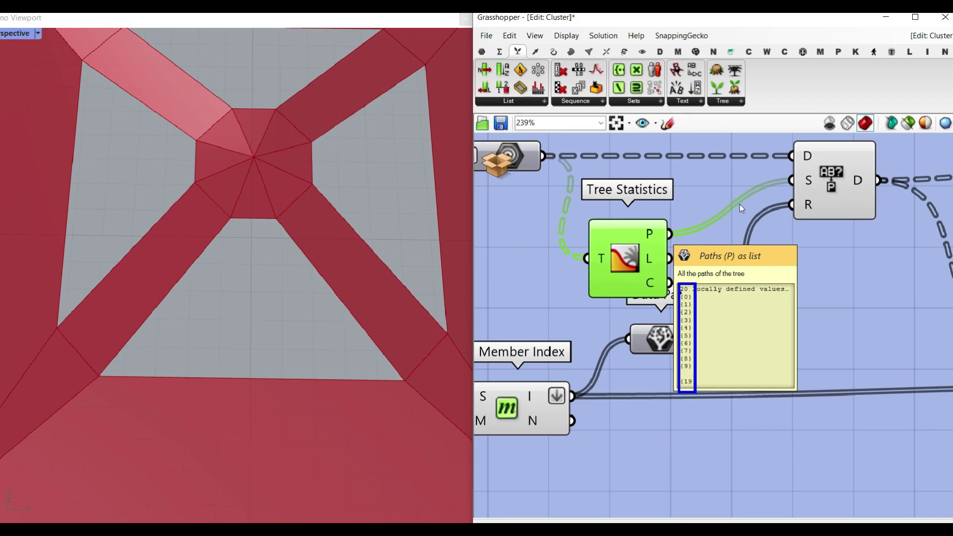
scroll(739, 204, "up", 3)
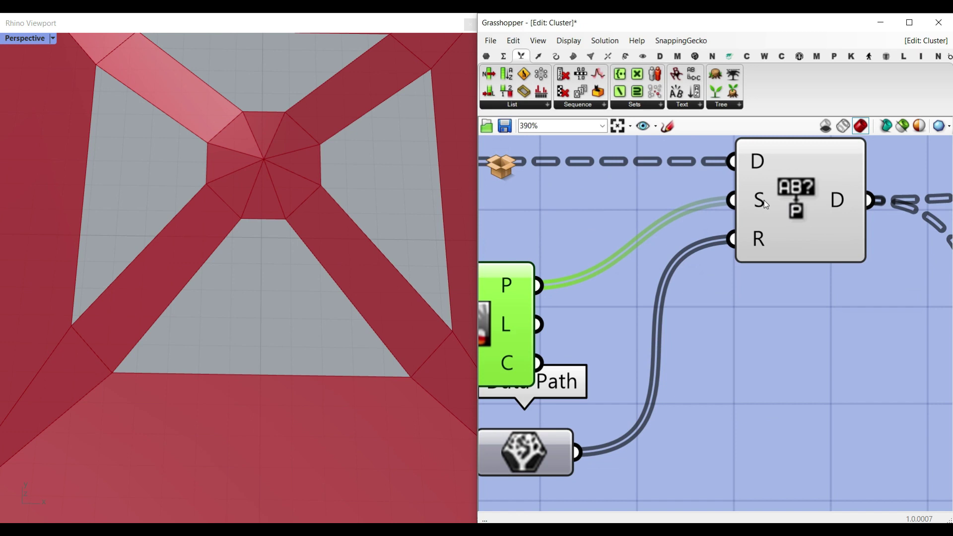
mouse_move(764, 200)
right_click_drag(753, 196, 896, 220)
scroll(799, 207, "down", 2)
right_click_drag(516, 196, 581, 209)
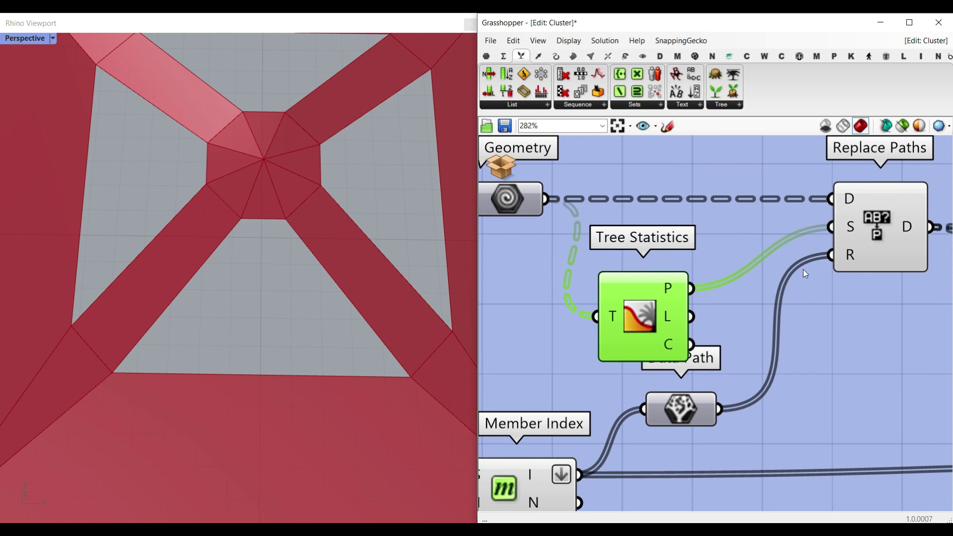
Step: Examine the Data Path parameter fed by Member Index and look it up among the Primitive parameters
scroll(805, 273, "up", 2)
mouse_move(639, 260)
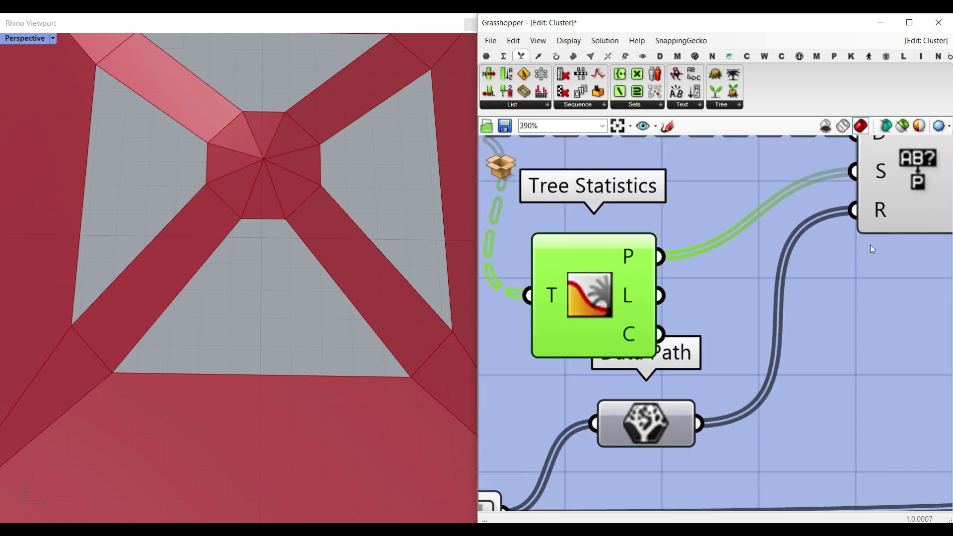
scroll(872, 248, "down", 3)
left_click(752, 306)
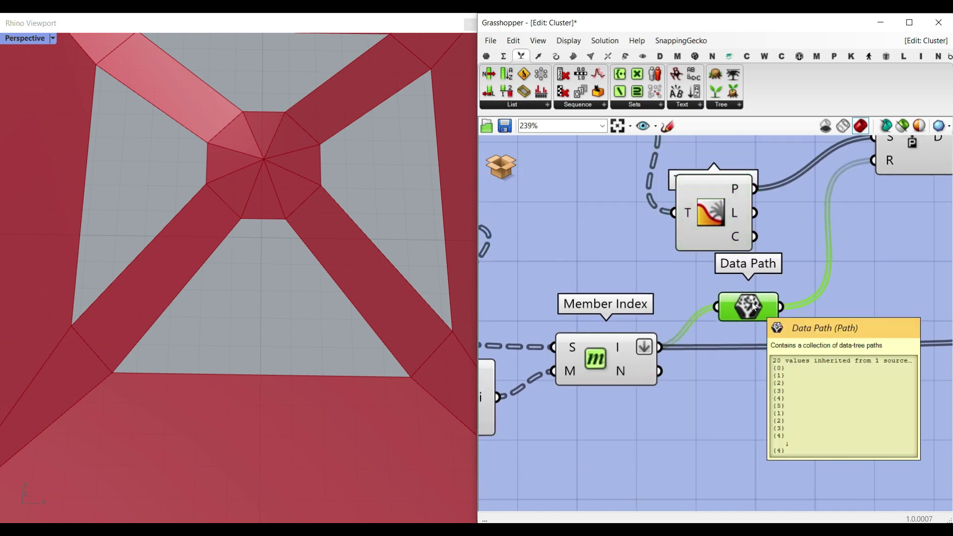
left_click(489, 57)
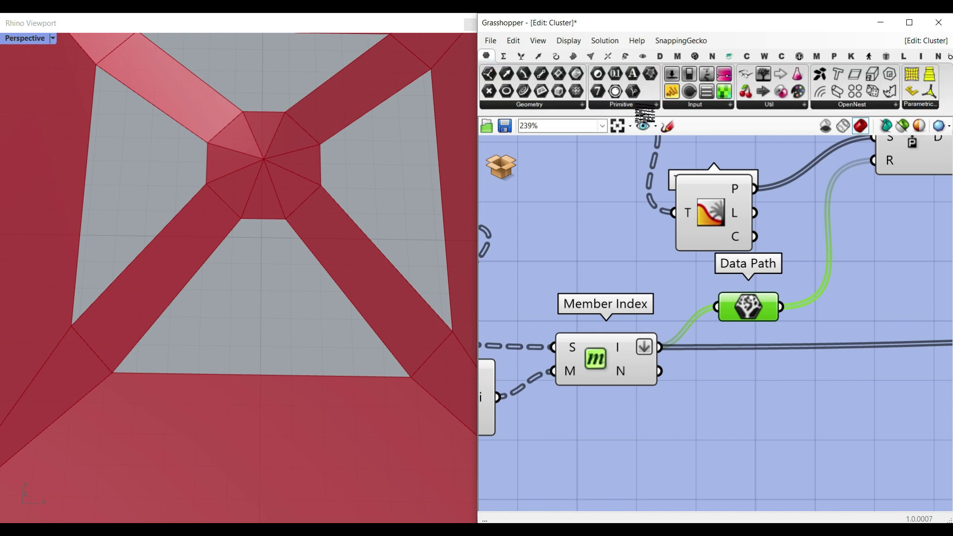
left_click(644, 105)
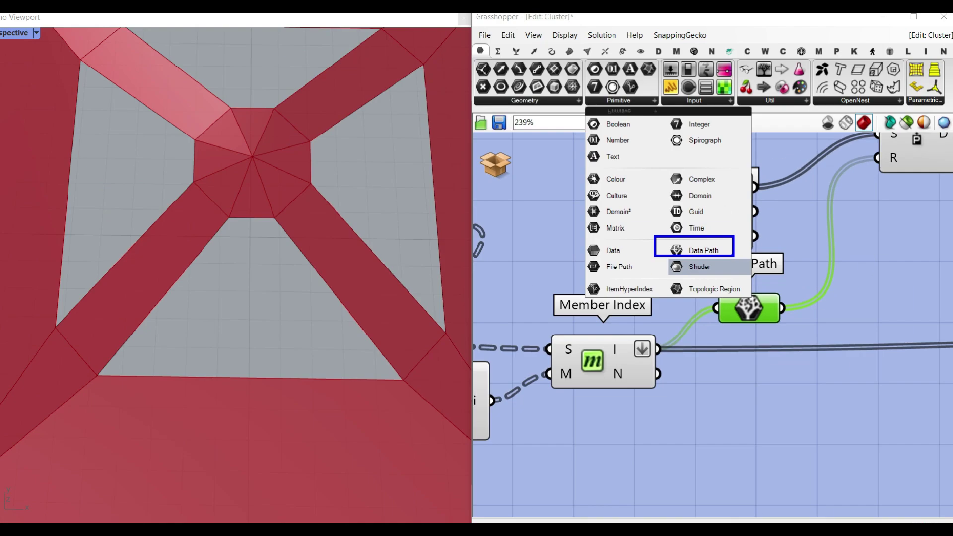
Step: Read the replacement paths held by the Data Path parameter and mark them up on screen
scroll(667, 346, "up", 2)
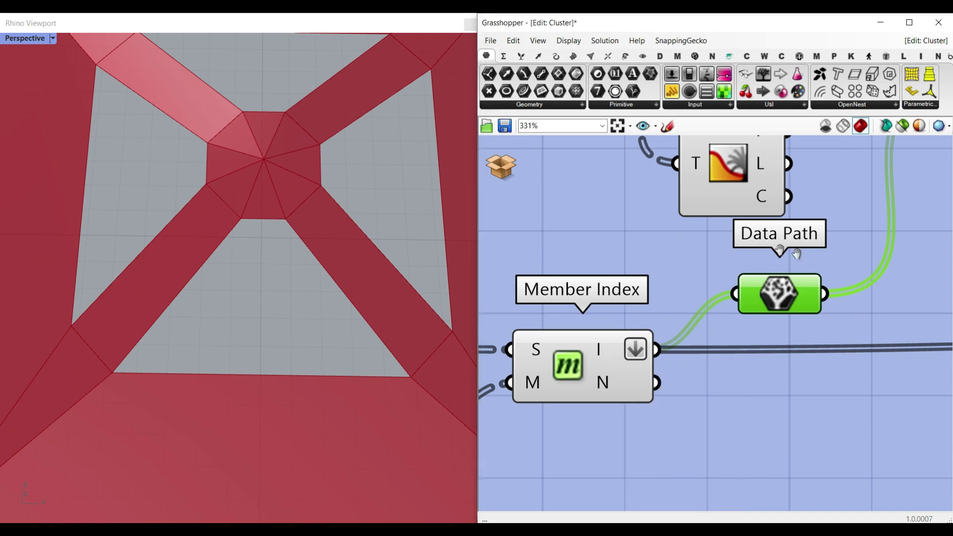
right_click_drag(795, 254, 682, 227)
mouse_move(679, 261)
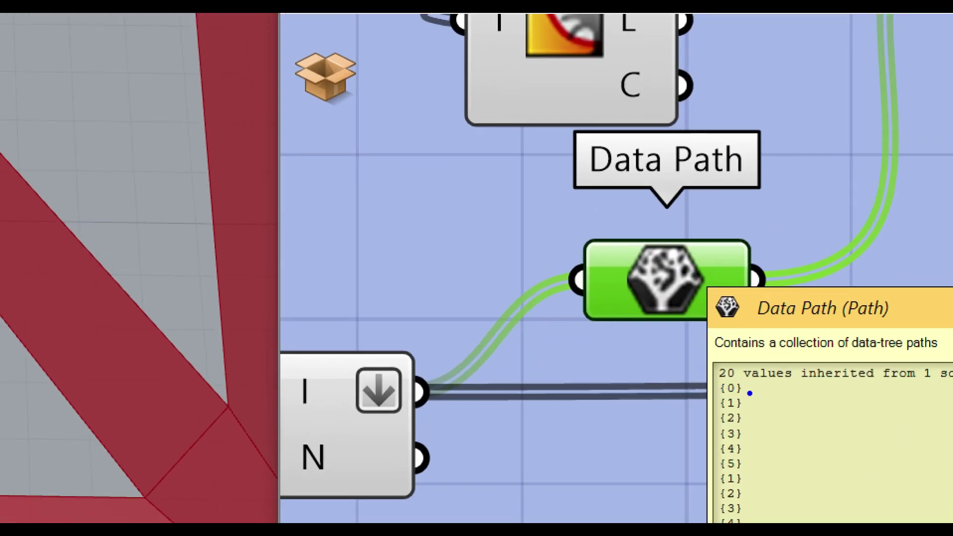
mouse_move(787, 380)
left_mouse_down()
mouse_move(704, 378)
mouse_move(665, 522)
mouse_move(747, 359)
left_mouse_up()
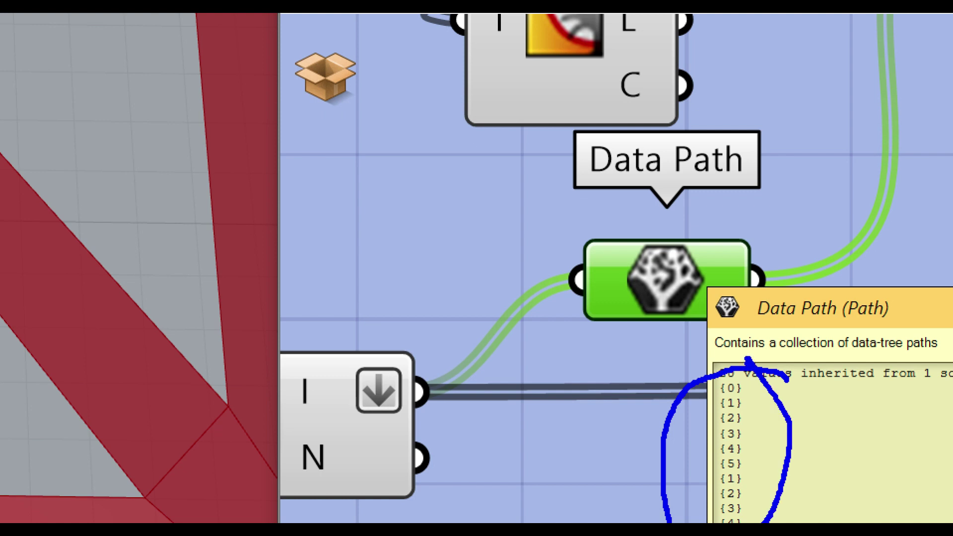
mouse_move(758, 450)
left_mouse_down()
mouse_move(770, 488)
mouse_move(866, 360)
left_mouse_up()
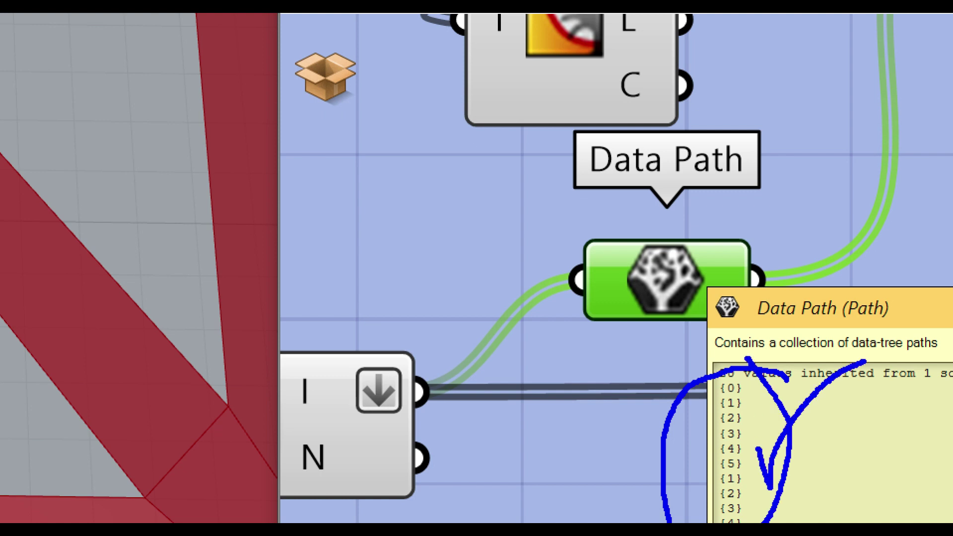
key("Escape")
Step: Inspect the replacement paths at Replace Paths' R input and the regrouped branches at its D output
right_click_drag(772, 234, 735, 240)
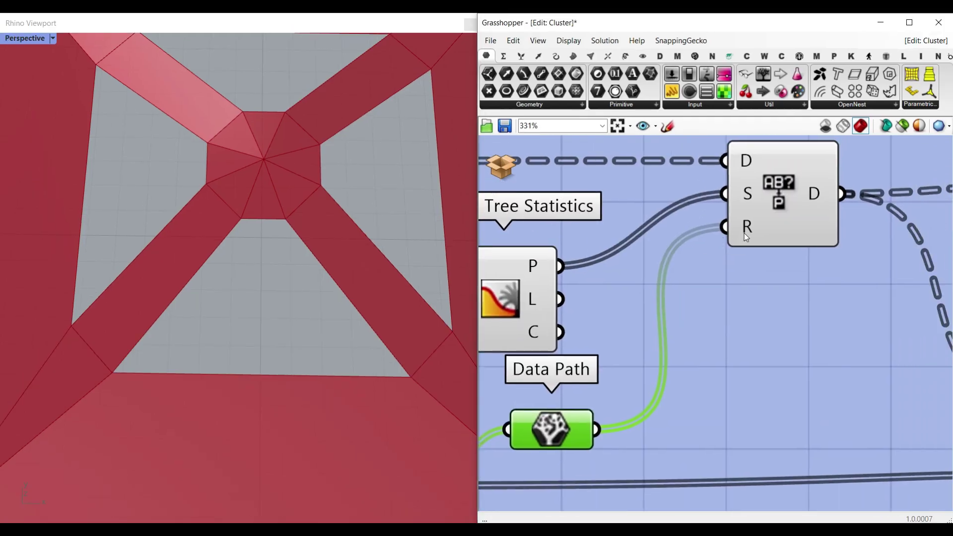
mouse_move(743, 229)
key("ctrl+1")
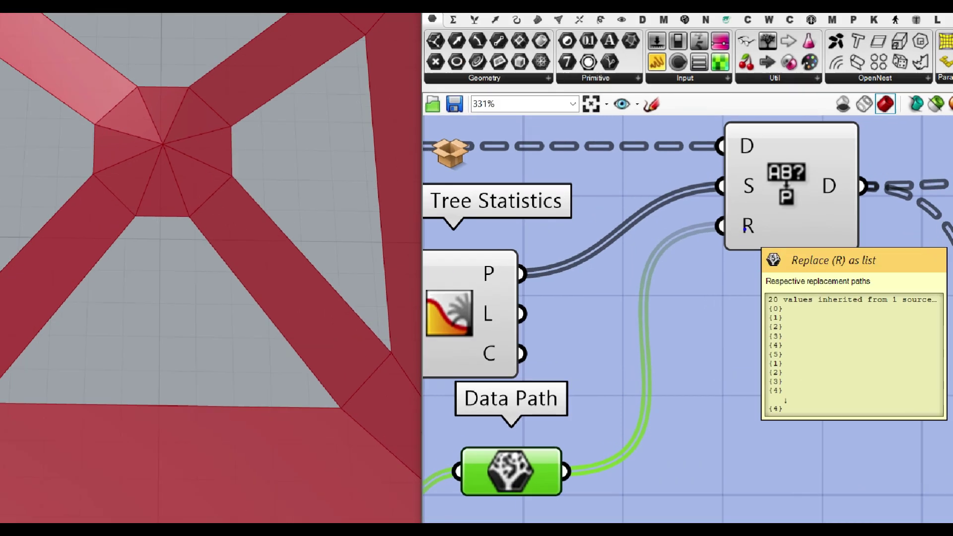
left_click(747, 239)
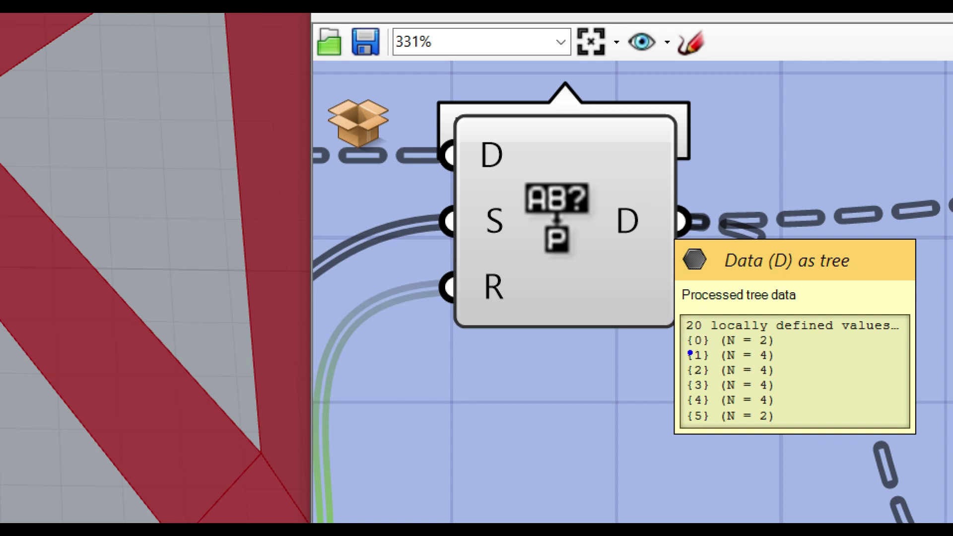
left_click_drag(682, 330, 679, 433)
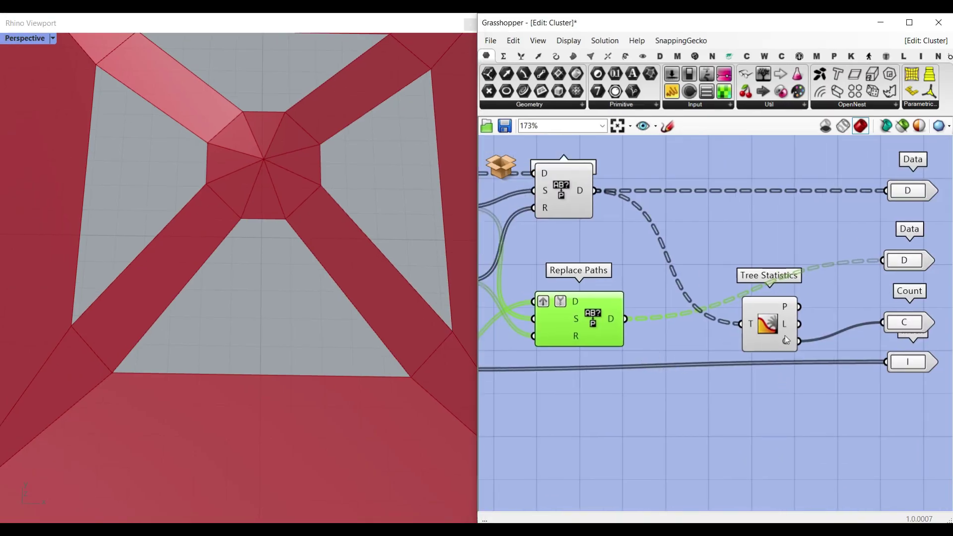
Step: Leave the cluster editor and return to the parent definition
left_click(502, 167)
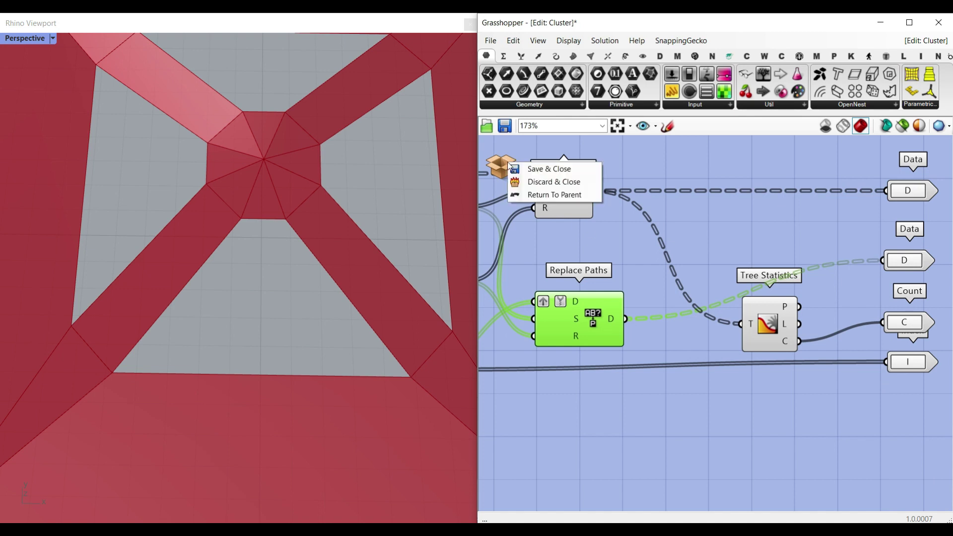
left_click(538, 195)
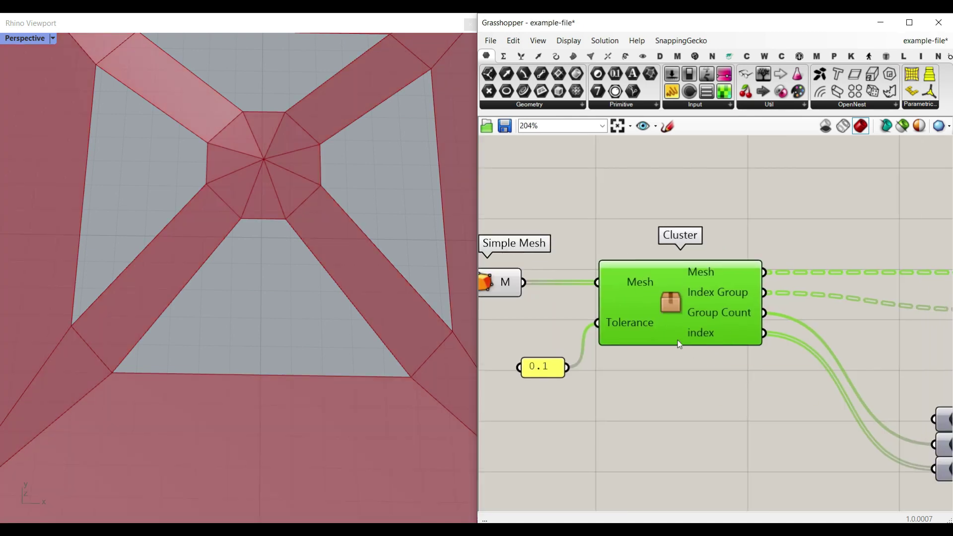
scroll(679, 344, "down", 5)
right_click_drag(804, 341, 648, 368)
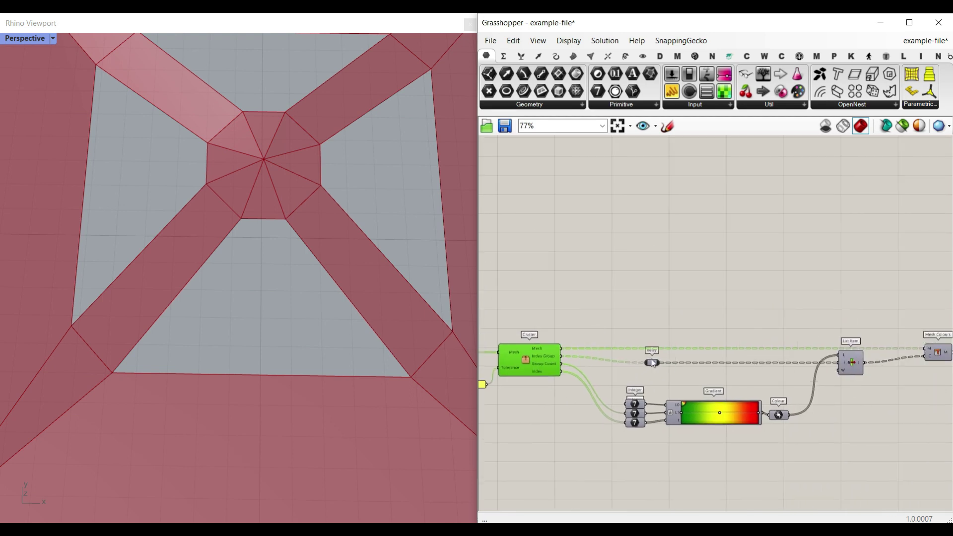
scroll(541, 358, "up", 6)
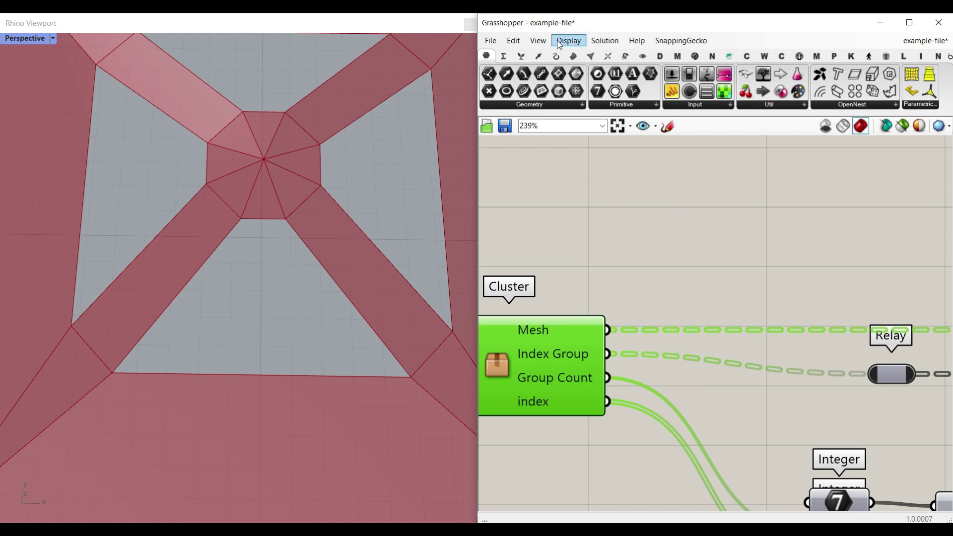
Step: Place an Explode Tree component above the wires and connect the cluster's Mesh output to its D input
left_click(522, 57)
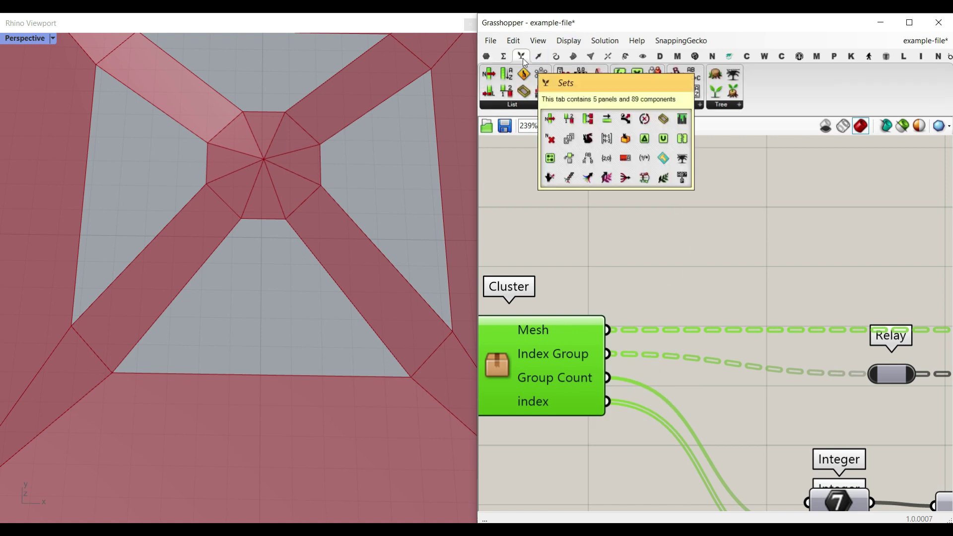
left_click(733, 106)
left_click_drag(839, 197, 703, 254)
right_click_drag(629, 305, 622, 340)
scroll(615, 351, "up", 2)
right_click_drag(600, 373, 689, 383)
left_click_drag(689, 382, 761, 257)
right_click_drag(762, 303, 581, 418)
left_click_drag(628, 379, 688, 212)
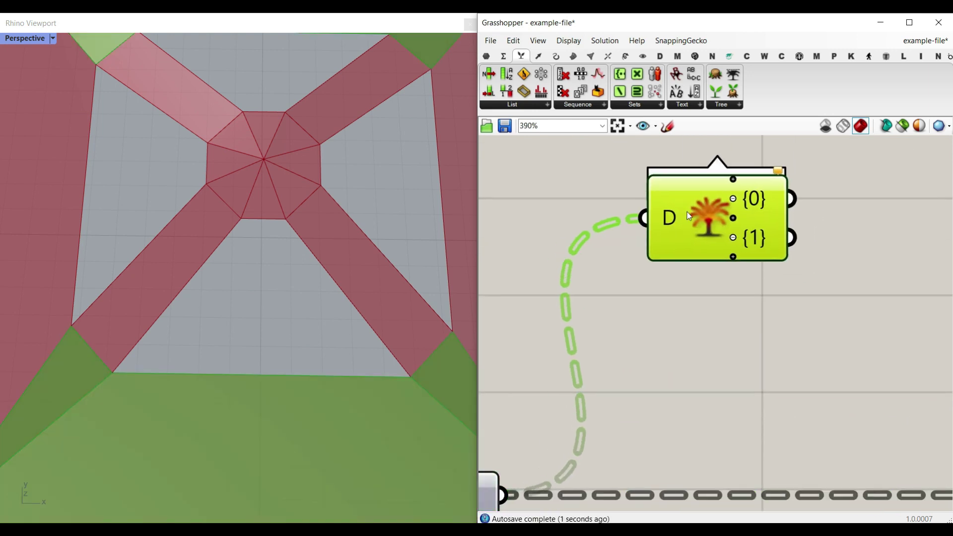
Step: Match Explode Tree's outputs to the incoming branches, giving outputs {0} to {5}
right_click(711, 207)
left_click(757, 290)
right_click_drag(815, 214, 744, 283)
left_click(745, 284)
Step: Bake the face group at Explode Tree's {0} output to Layer 01
right_click(695, 195)
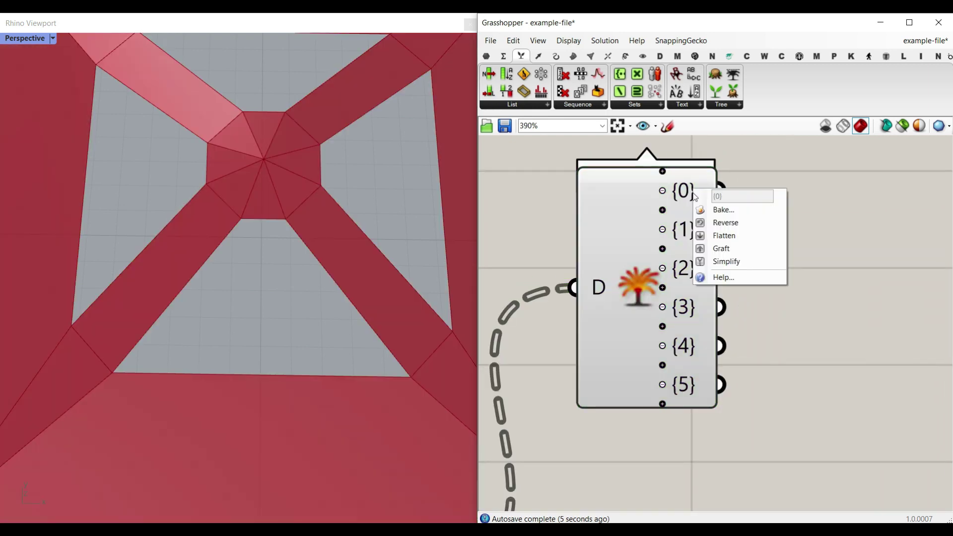
left_click(721, 207)
left_click(707, 127)
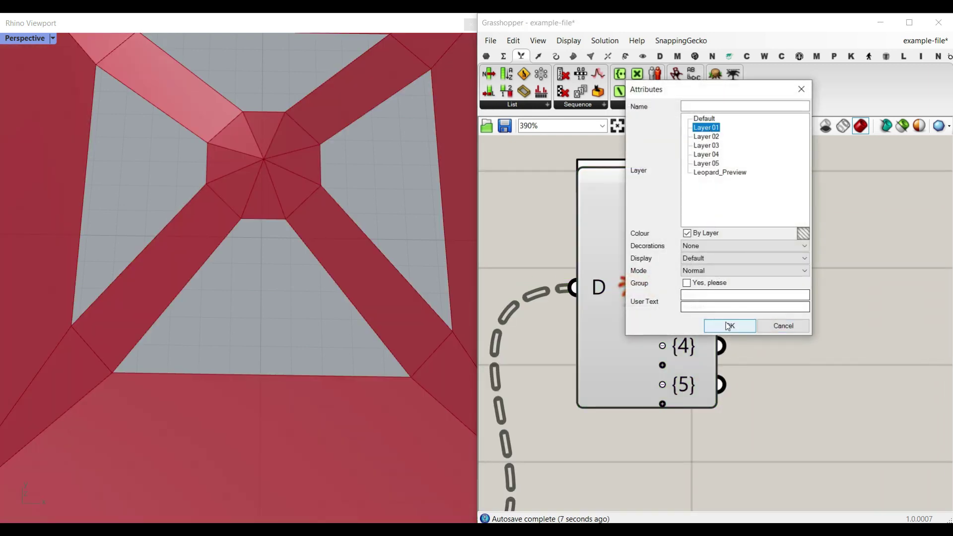
left_click(727, 326)
Step: Move the faces baked to Layer 01 along negative X, clear of the preview mesh
scroll(377, 304, "down", 10)
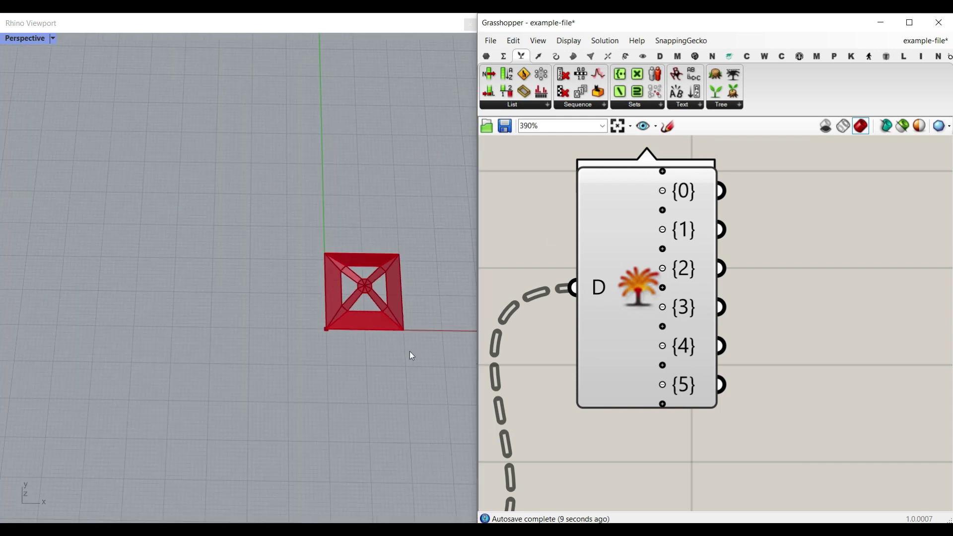
left_click(382, 275)
left_click_drag(370, 291, 291, 291)
left_click(313, 214)
scroll(315, 300, "up", 7)
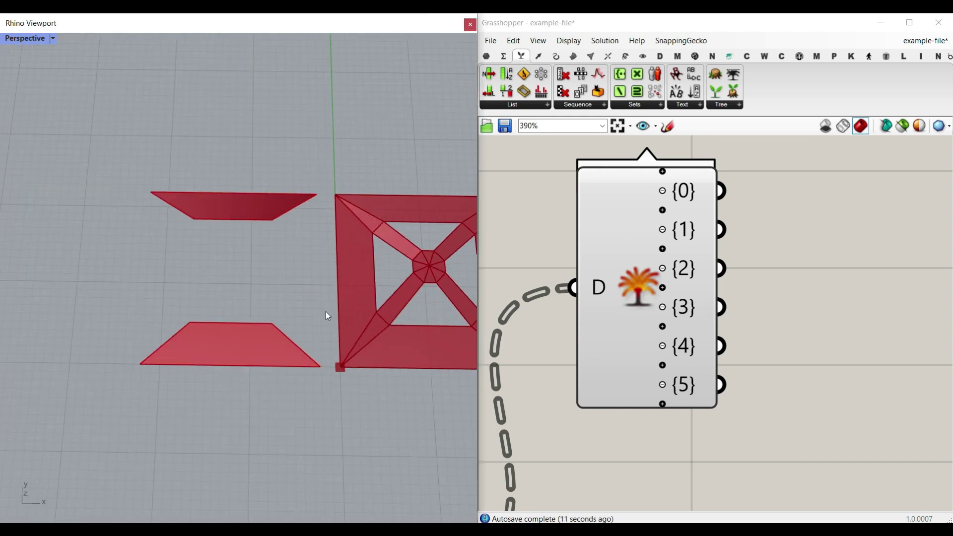
Step: Bake the face group at Explode Tree's {1} output to Layer 02
right_click(695, 235)
left_click(720, 243)
left_click(708, 181)
left_click(731, 371)
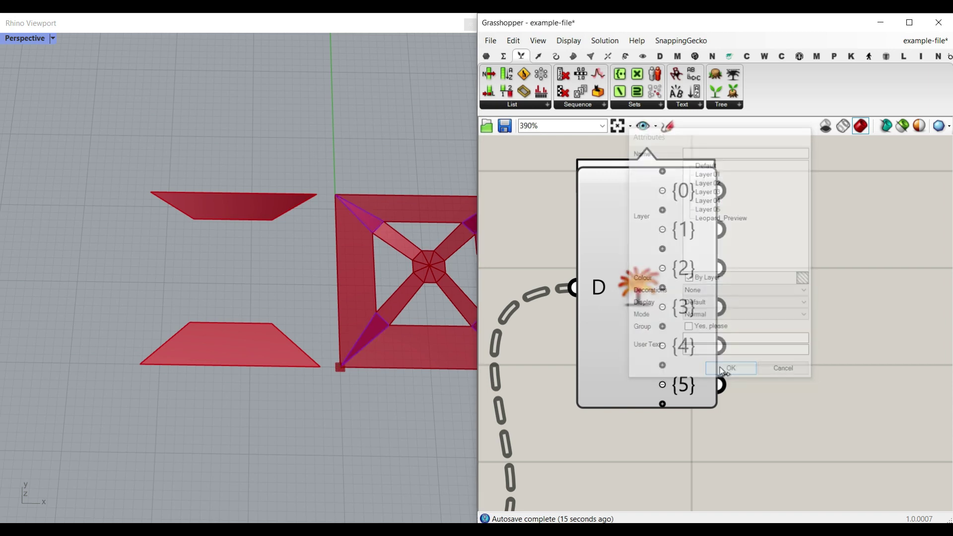
Step: Move all the baked faces from Layer 01 and Layer 02 along negative X, clear of the preview mesh
scroll(294, 296, "down", 2)
left_click_drag(444, 209, 299, 387)
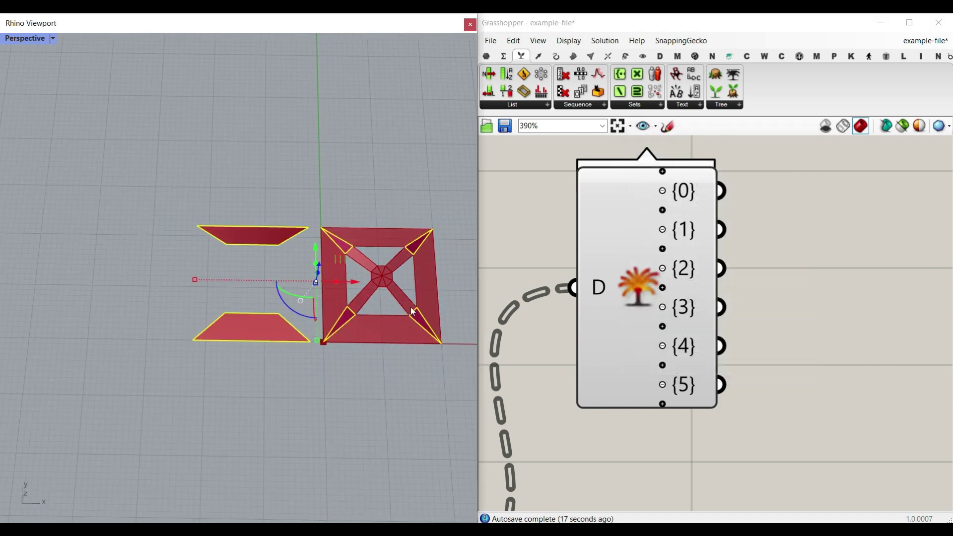
left_click_drag(362, 283, 195, 288)
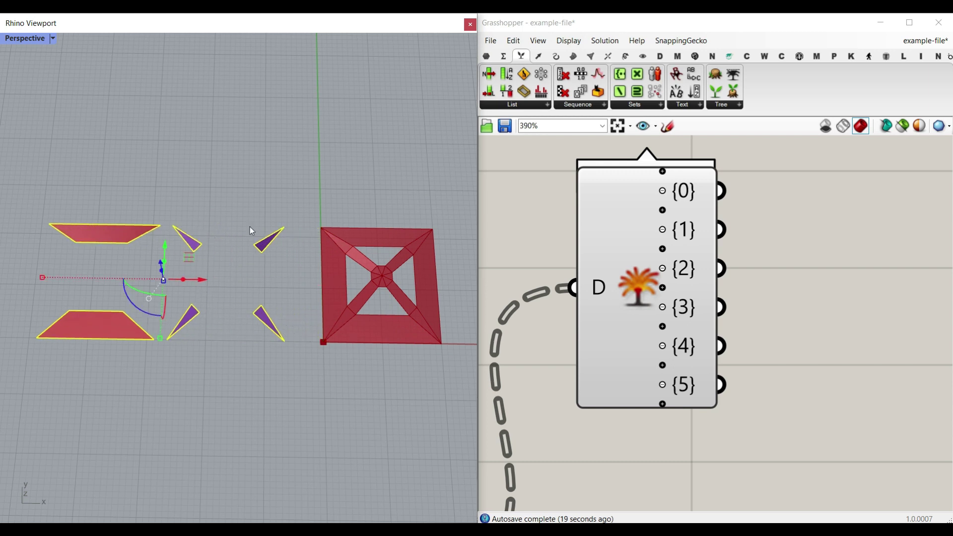
key("Escape")
Step: Bake the face group at Explode Tree's {2} output to Layer 03
right_click(695, 268)
left_click(724, 293)
left_click(724, 230)
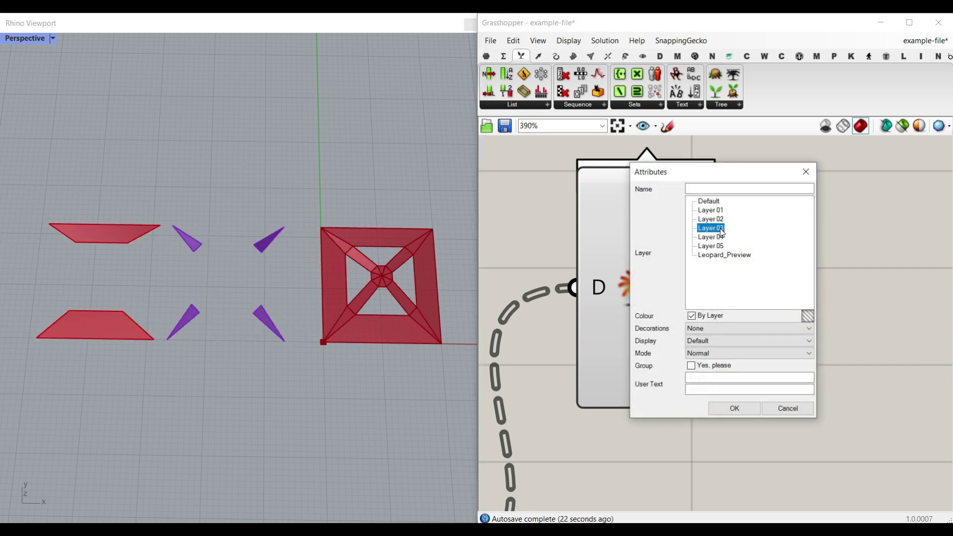
left_click(734, 407)
Step: Move the Layer 03 strips together with the other baked faces along negative X, away from the preview mesh
scroll(418, 333, "down", 3)
scroll(419, 337, "down", 2)
left_click(419, 324)
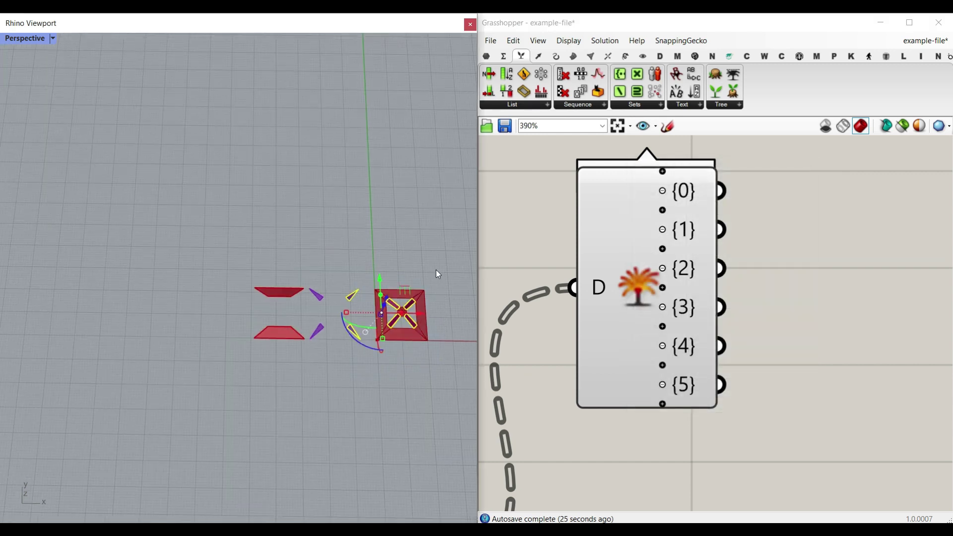
left_click(411, 322)
left_click_drag(369, 313, 296, 317)
left_click(326, 328)
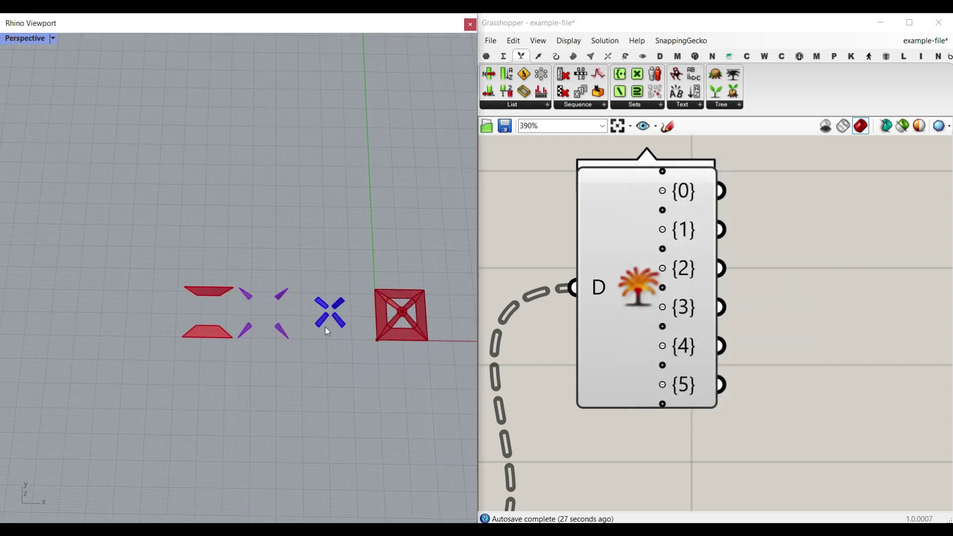
Step: Compare the Rectangle component's X and Y sizes with the four outer faces of the preview mesh
scroll(328, 326, "up", 4)
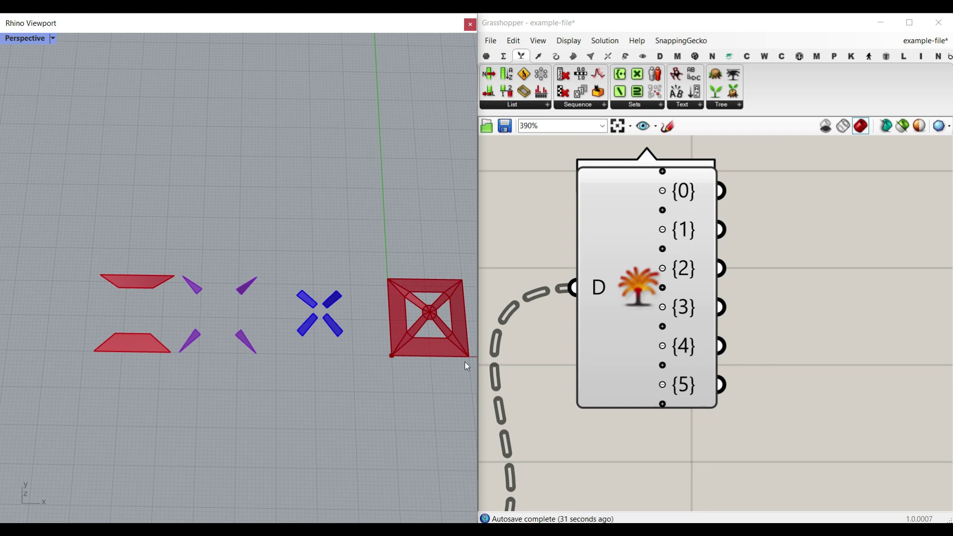
scroll(611, 382, "down", 5)
scroll(599, 323, "up", 6)
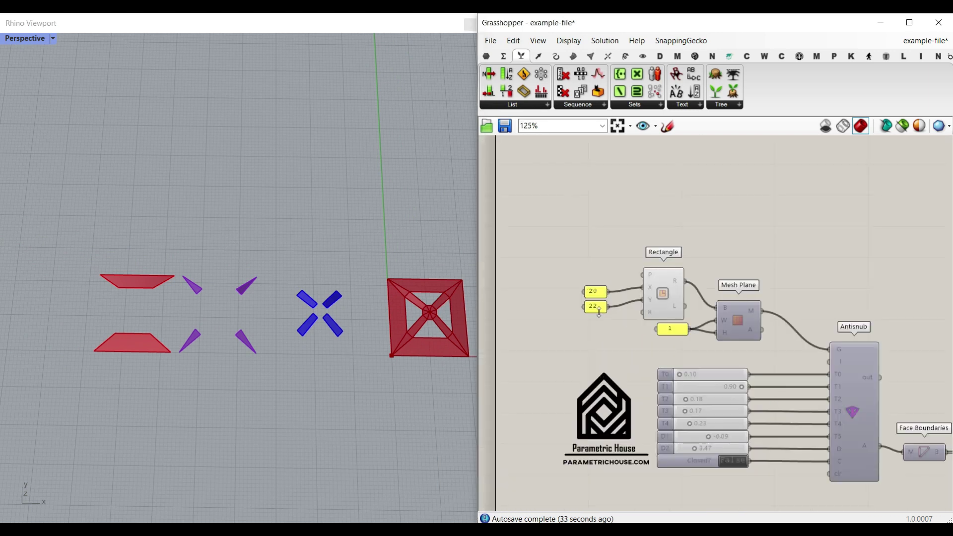
scroll(447, 328, "down", 2)
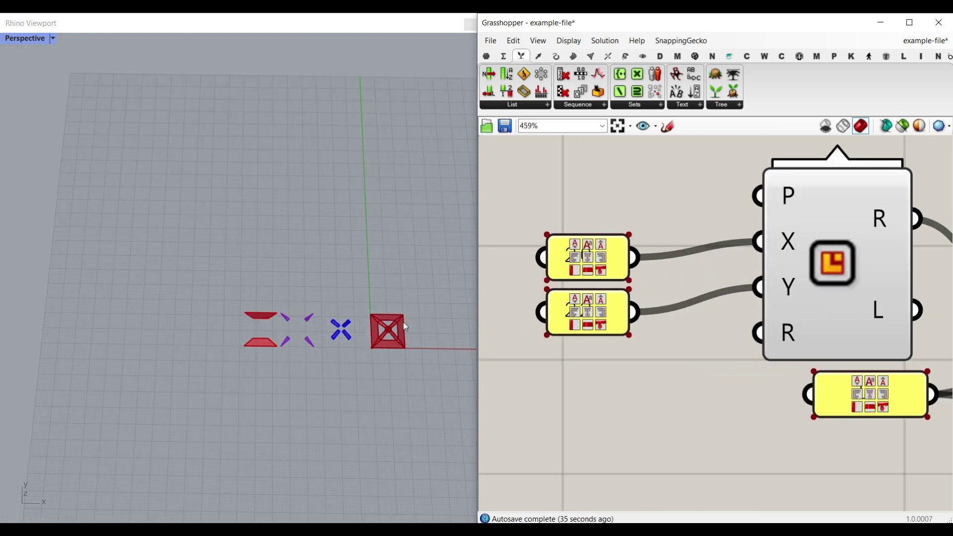
scroll(397, 325, "up", 5)
left_click_drag(329, 277, 323, 292)
left_click_drag(321, 277, 332, 295)
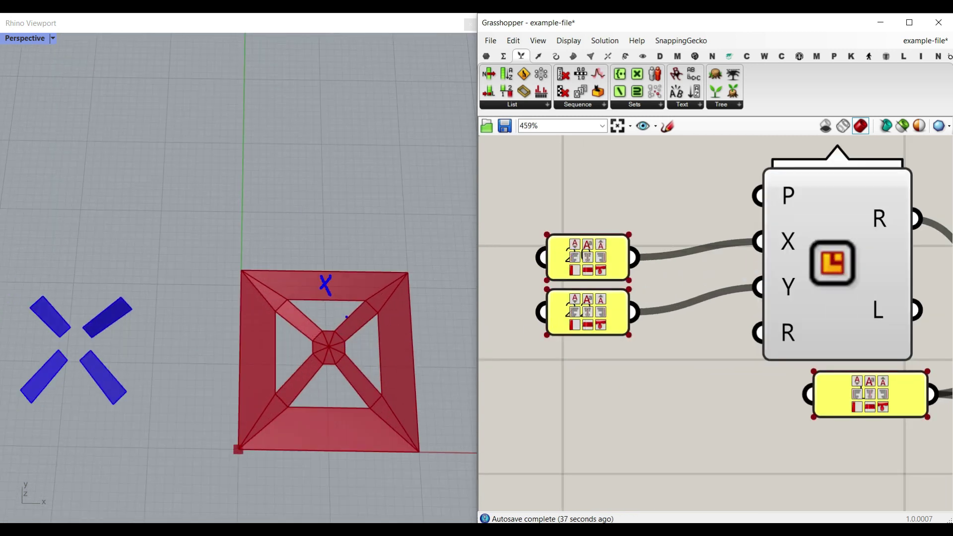
left_click_drag(333, 416, 322, 437)
left_click_drag(321, 418, 338, 439)
mouse_move(259, 334)
left_mouse_down()
mouse_move(251, 356)
mouse_move(273, 356)
left_mouse_up()
left_click_drag(401, 325, 388, 354)
key("Escape")
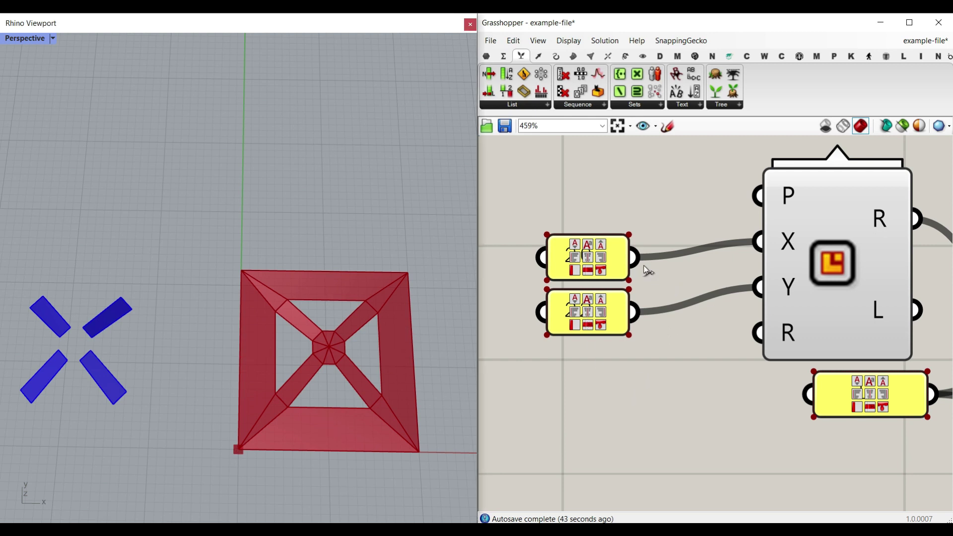
Step: Connect the panel with 20 to Rectangle's Y input as well and delete the panel with 22
left_click_drag(635, 257, 757, 287)
left_click_drag(664, 352, 546, 292)
key("Delete")
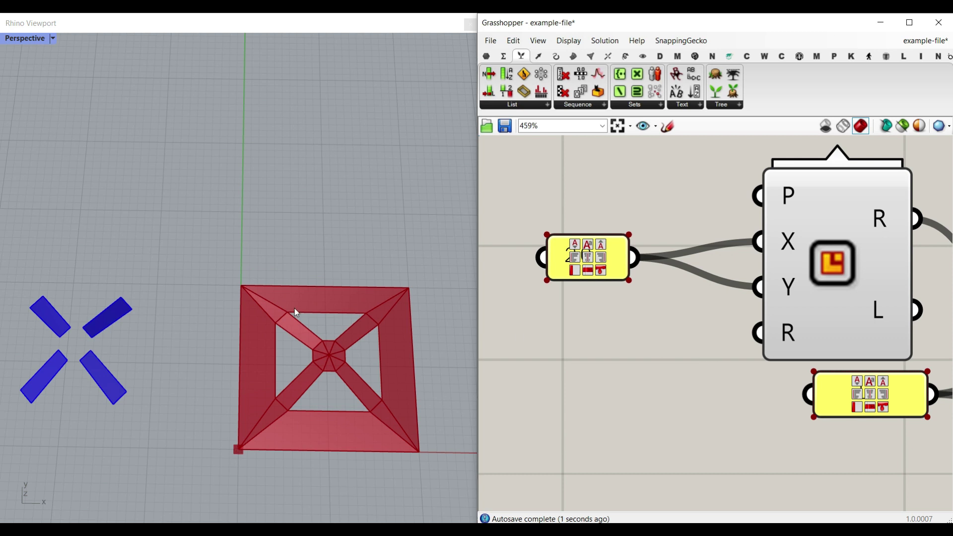
Step: Delete all the baked faces beside the preview mesh in Rhino
scroll(299, 310, "down", 13)
left_click_drag(282, 286, 120, 383)
key("Delete")
Step: Match Explode Tree's outputs to the branches of the square mesh
scroll(305, 336, "up", 15)
right_click_drag(376, 335, 353, 346, "shift")
scroll(346, 338, "up", 4)
scroll(499, 283, "down", 7)
right_click_drag(844, 312, 471, 288)
right_click_drag(843, 291, 717, 296)
scroll(785, 370, "up", 5)
right_click_drag(794, 369, 734, 344)
right_click(678, 281)
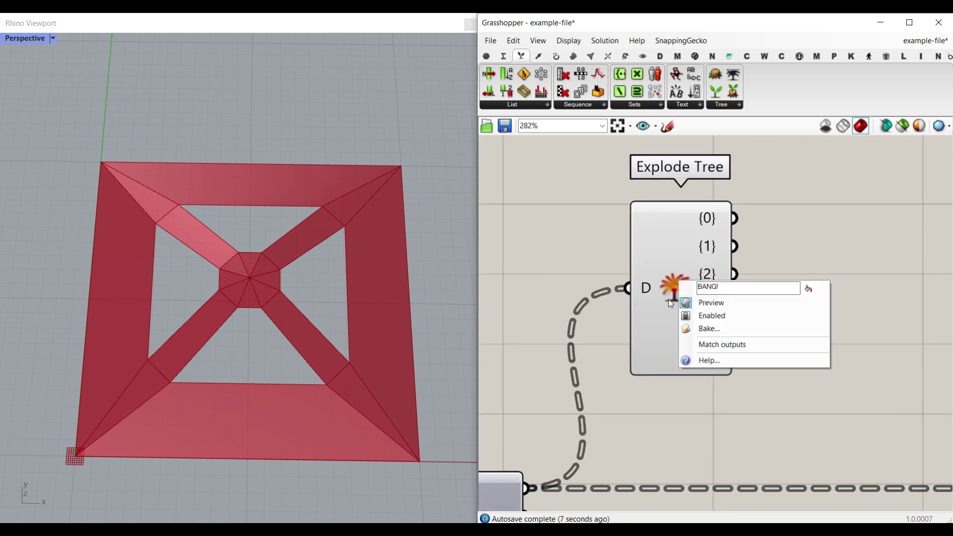
left_click(717, 344)
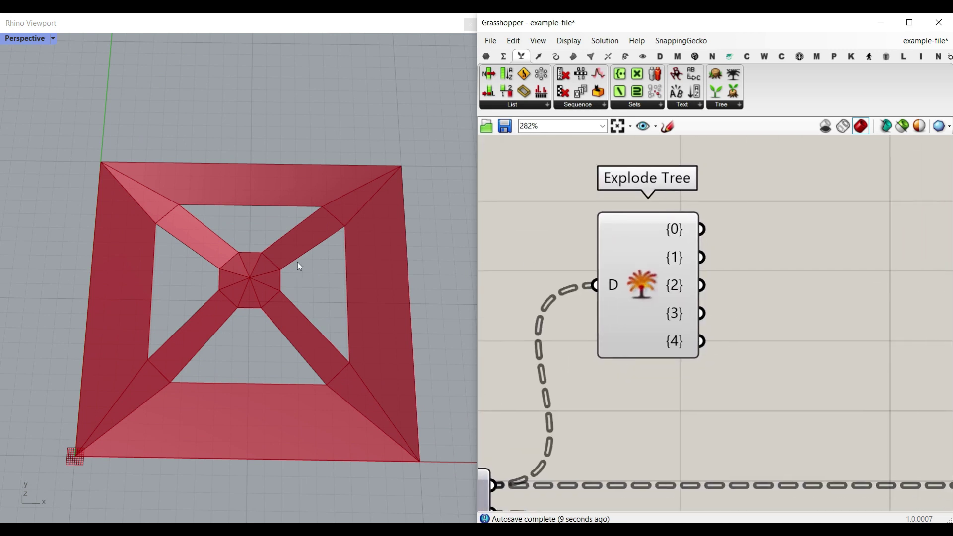
Step: Bake the square mesh's outer faces from Explode Tree's {0} output to Layer 01
right_click(701, 224)
left_click(715, 245)
left_click(701, 162)
left_click(724, 360)
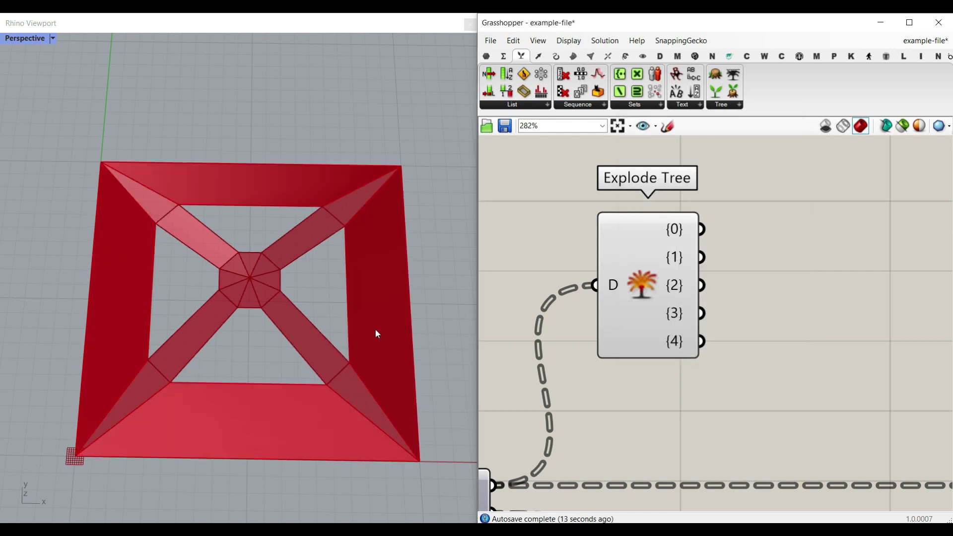
Step: Move the four baked outer faces along negative X, beside the preview mesh
scroll(436, 248, "down", 3)
left_click_drag(437, 249, 221, 411)
left_click_drag(366, 312, 197, 319)
left_click(141, 289)
scroll(139, 289, "up", 4)
scroll(114, 276, "down", 2)
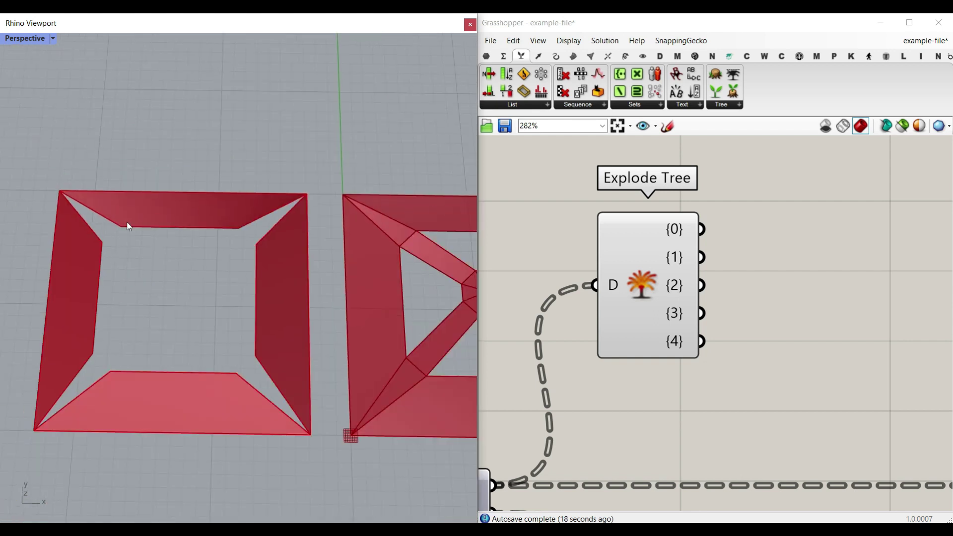
Step: Delete the four baked outer faces from the Rhino model
scroll(168, 360, "down", 4)
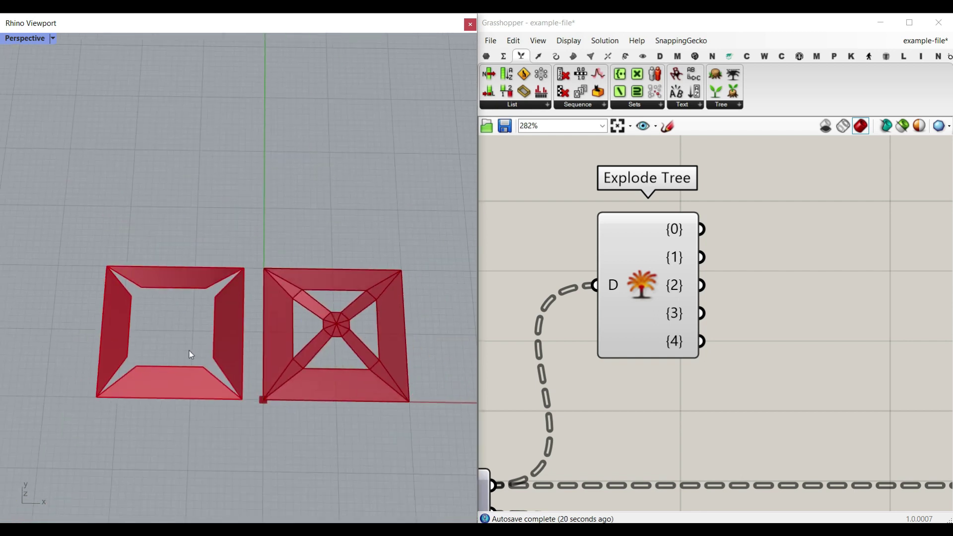
left_click_drag(189, 350, 309, 351)
key("Delete")
Step: Turn on the preview of the Mesh Colours component to display the face groups in colour
right_click_drag(608, 342, 725, 281)
right_click_drag(915, 227, 829, 311)
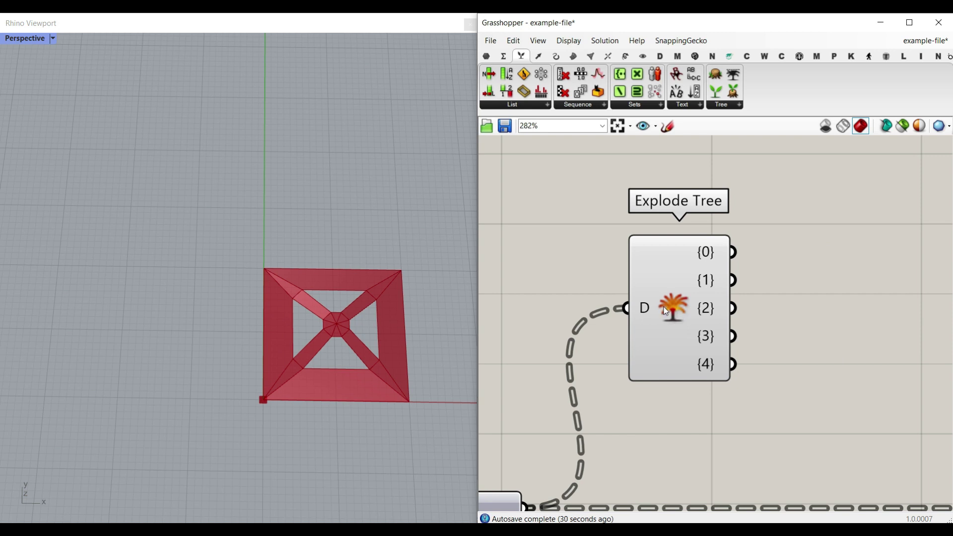
scroll(666, 312, "down", 5)
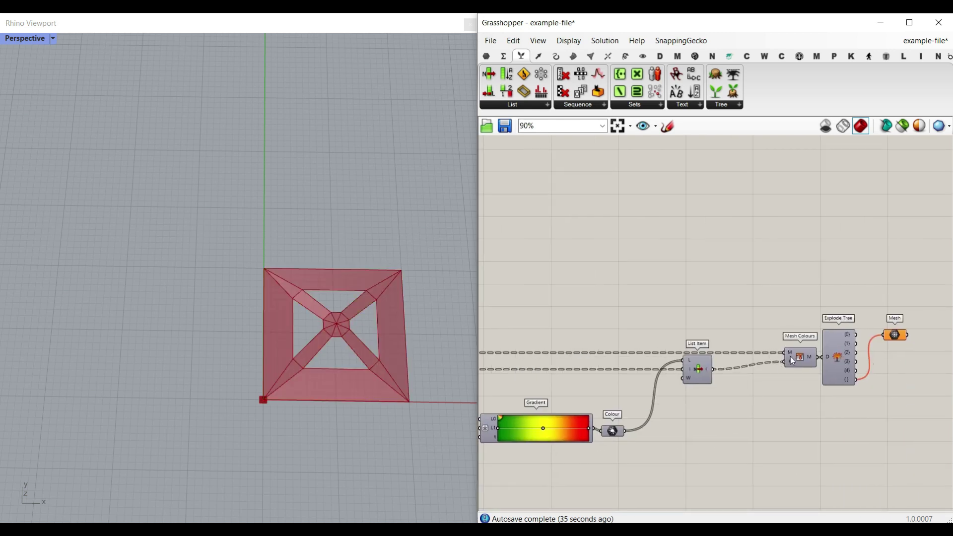
scroll(793, 361, "up", 4)
right_click(810, 368)
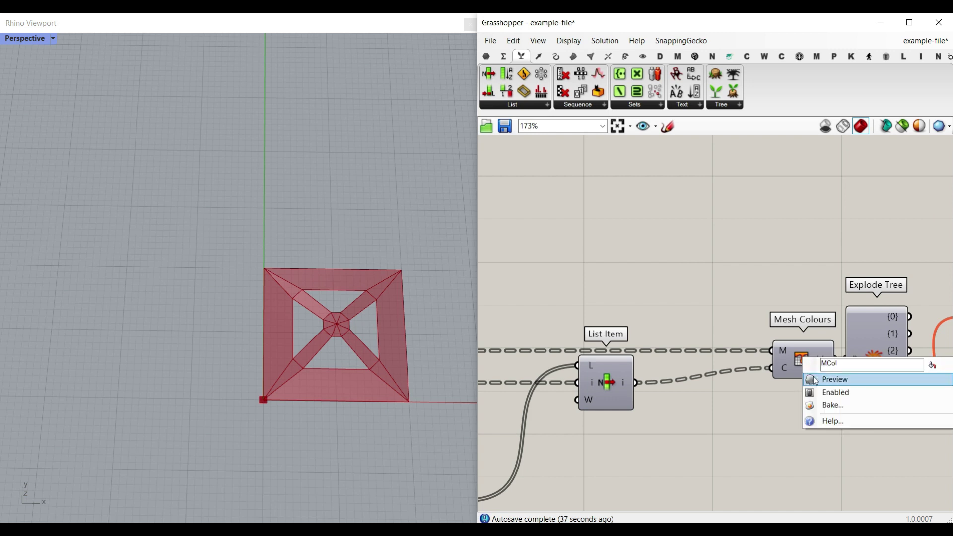
left_click(835, 379)
Step: Examine the cluster's Index Group and Group Count outputs
right_click_drag(718, 424, 827, 379)
scroll(819, 367, "down", 3)
scroll(590, 353, "up", 6)
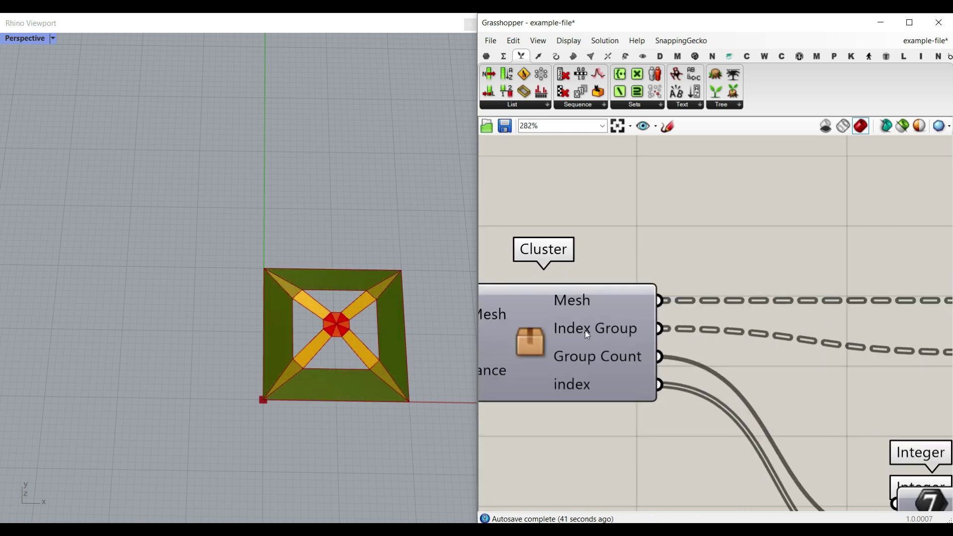
right_click_drag(573, 330, 625, 332)
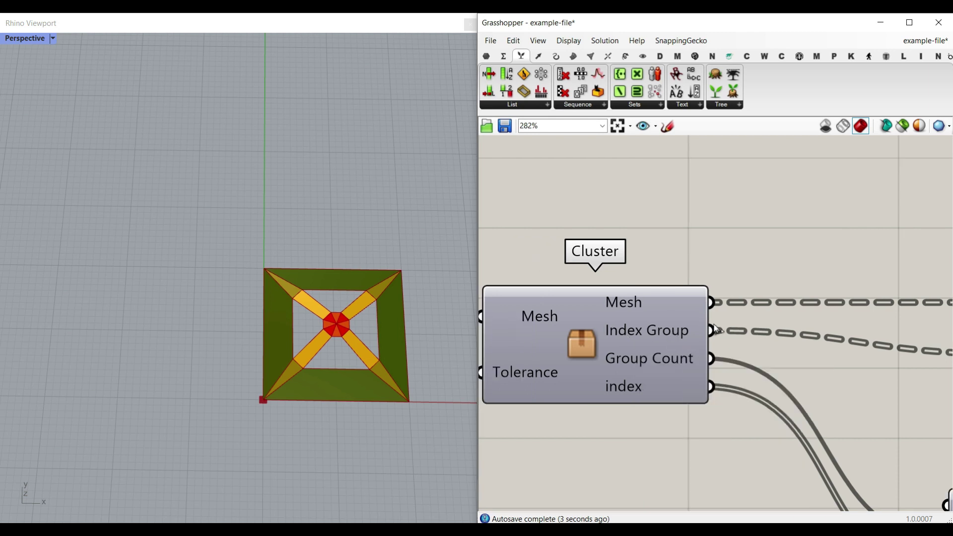
mouse_move(654, 336)
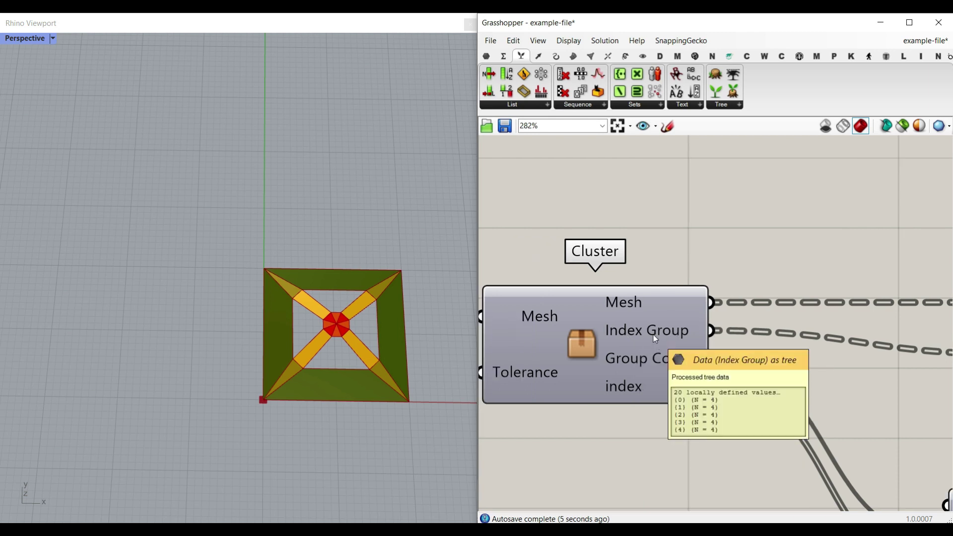
mouse_move(644, 361)
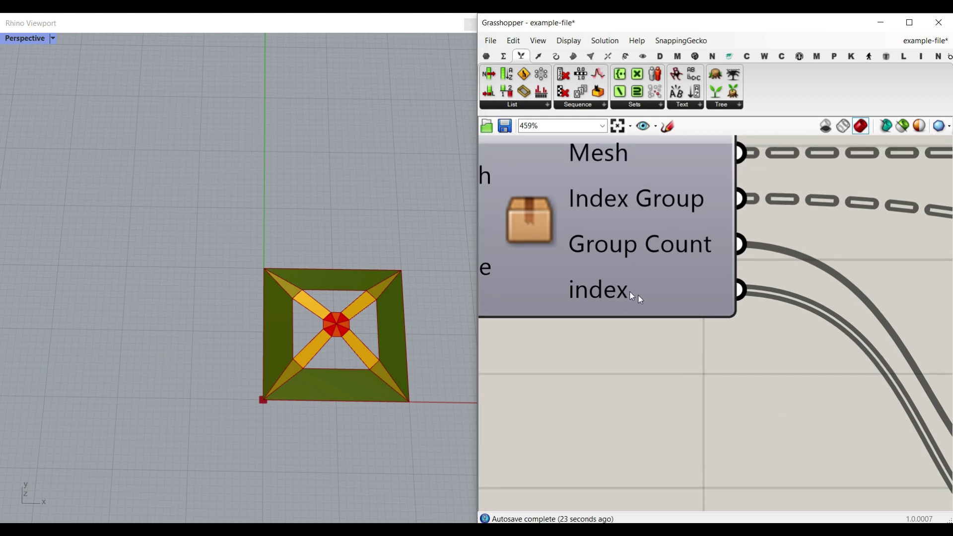
Step: Add a Panel below the cluster, connect the cluster's index output to it, and make the panel taller
double_click(790, 351)
type("panel")
key("Return")
scroll(755, 340, "down", 3)
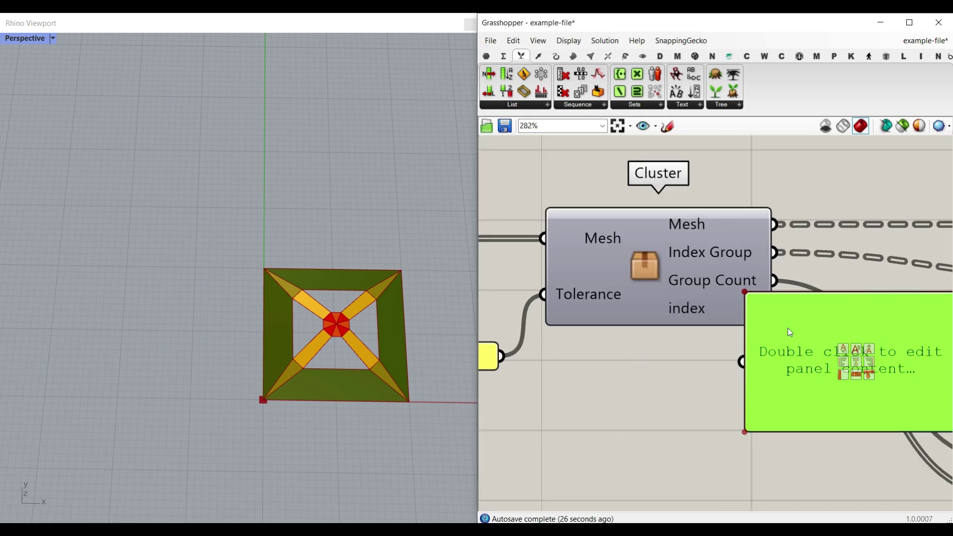
left_click_drag(780, 311, 657, 428)
right_click_drag(791, 494, 736, 329)
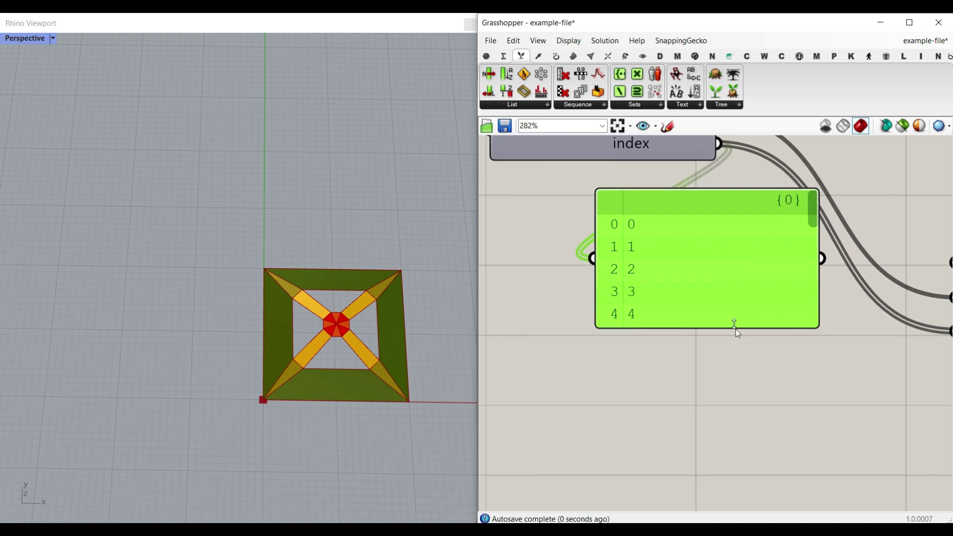
left_click_drag(736, 329, 733, 474)
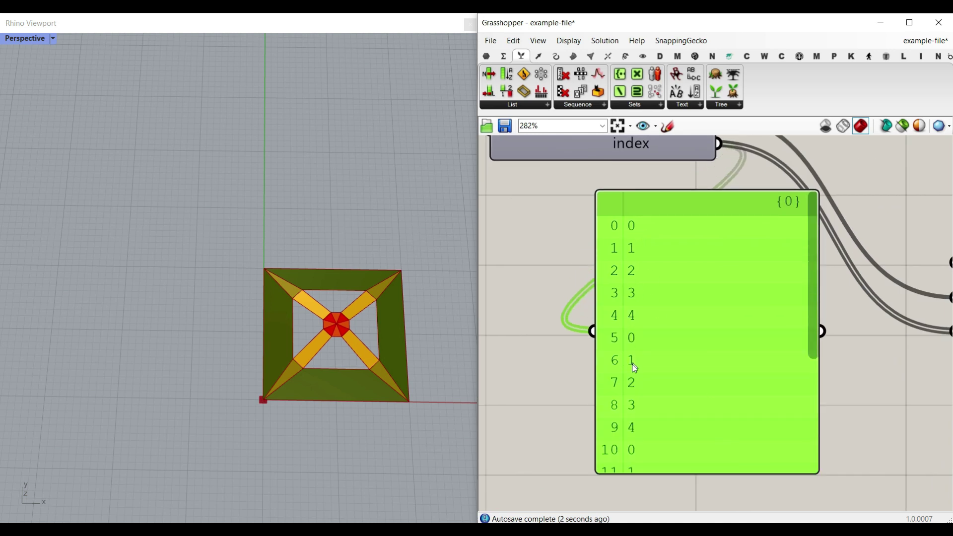
Step: Examine the repeating group index values listed in the panel connected to the cluster's index output
scroll(651, 262, "up", 1)
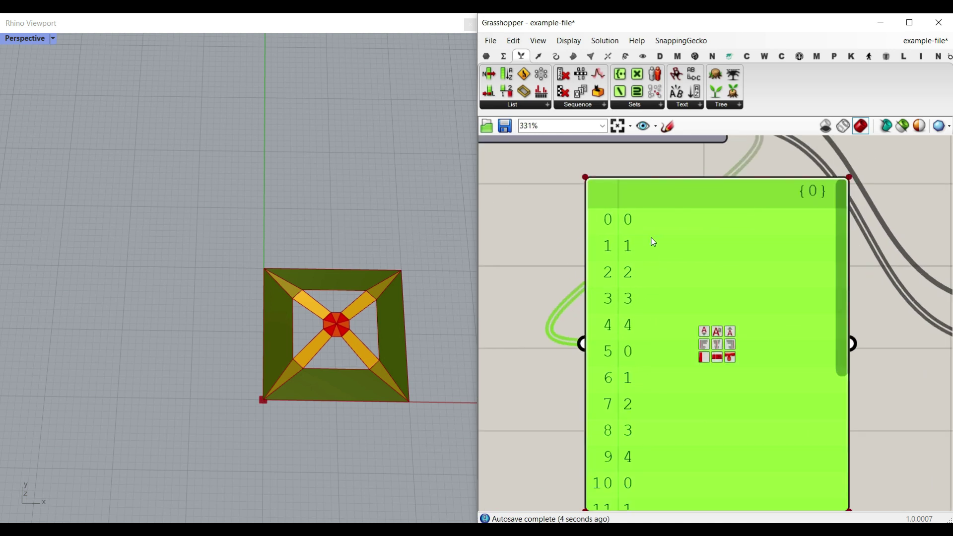
left_click_drag(589, 203, 651, 234)
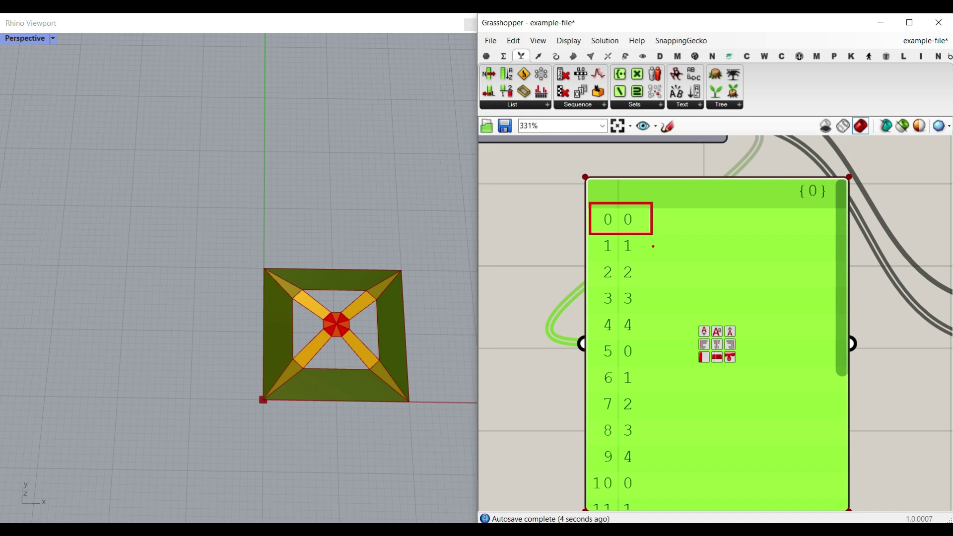
left_click_drag(575, 339, 653, 364)
mouse_move(652, 219)
left_mouse_down()
mouse_move(709, 273)
mouse_move(643, 361)
left_mouse_up()
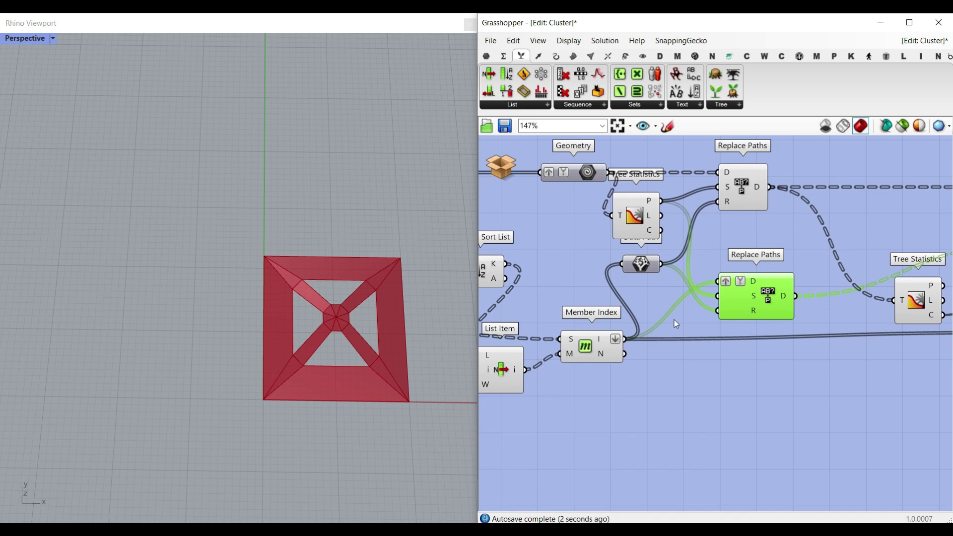
Step: Examine the Member Index component's index output inside the cluster and return to the parent document
scroll(594, 338, "up", 4)
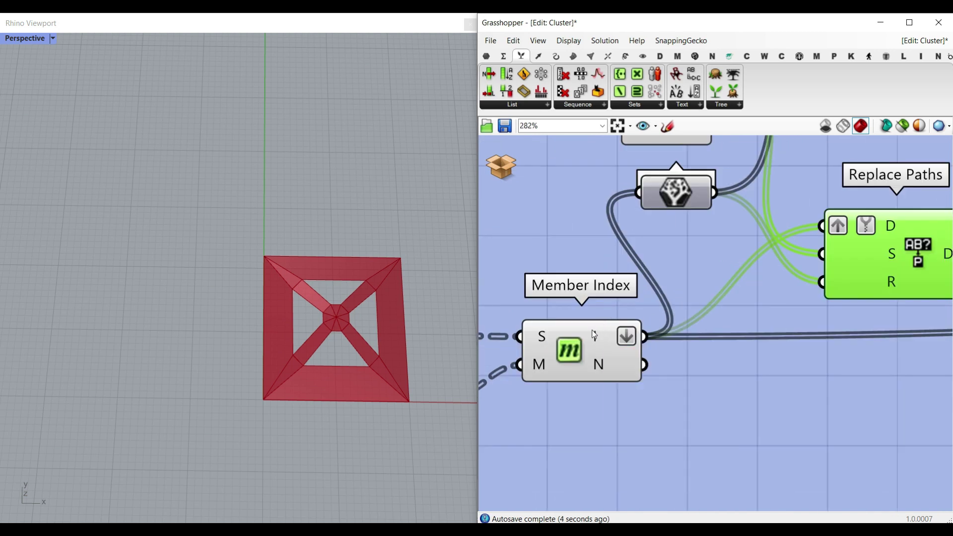
mouse_move(501, 166)
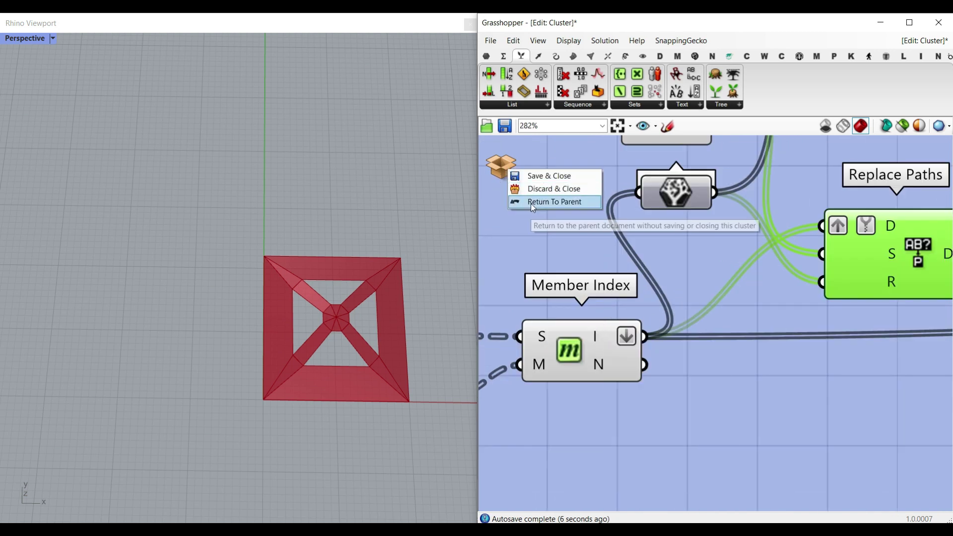
left_click(531, 203)
right_click_drag(744, 360, 707, 333)
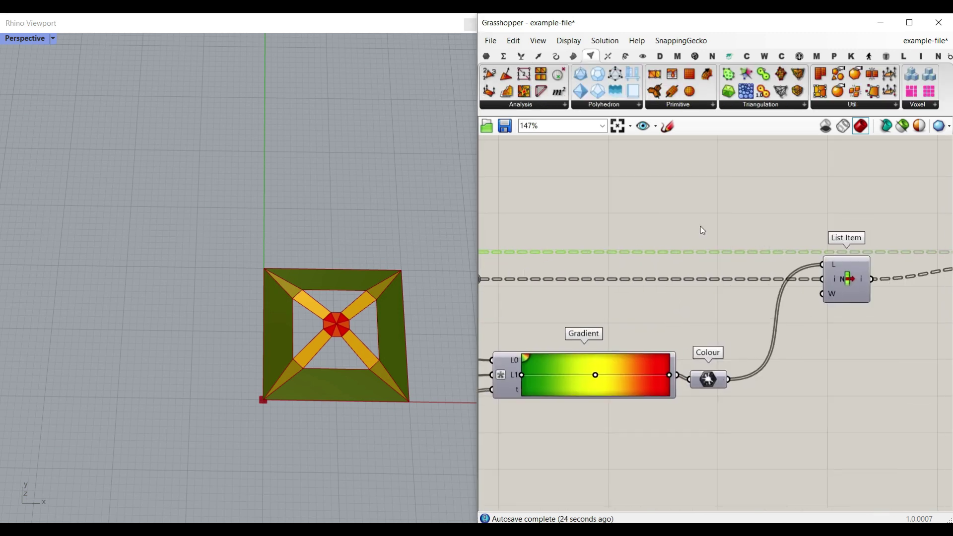
Step: Examine the colouring part of the definition, from the Gradient and Colour parameter through List Item to Mesh Colours
right_click_drag(700, 227, 490, 226)
scroll(710, 285, "up", 3)
scroll(710, 285, "down", 4)
right_click_drag(701, 281, 821, 267)
mouse_move(636, 254)
right_mouse_down()
mouse_move(816, 255)
mouse_move(756, 258)
right_mouse_up()
scroll(562, 255, "up", 4)
right_click_drag(548, 244, 601, 246)
scroll(532, 244, "down", 5)
scroll(710, 253, "up", 5)
right_click_drag(898, 247, 629, 257)
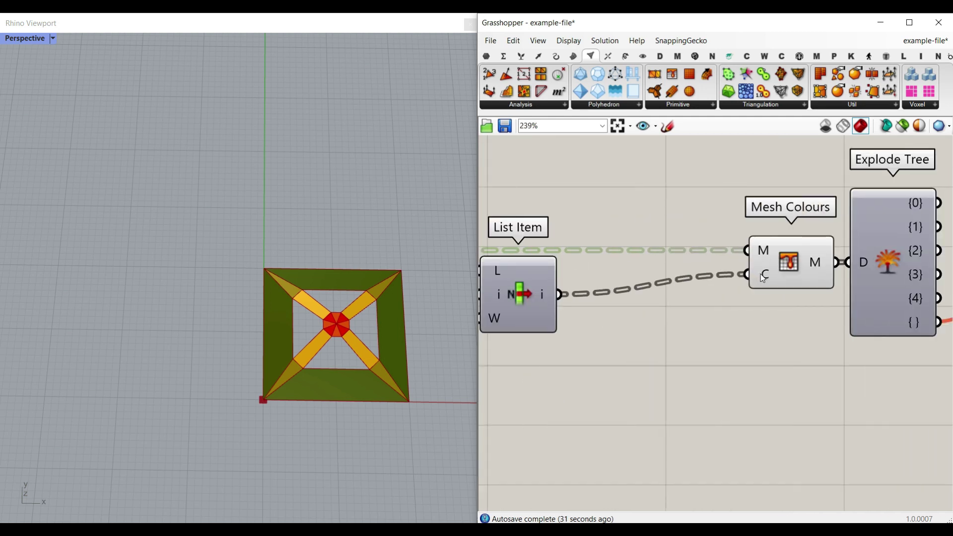
scroll(620, 358, "down", 3)
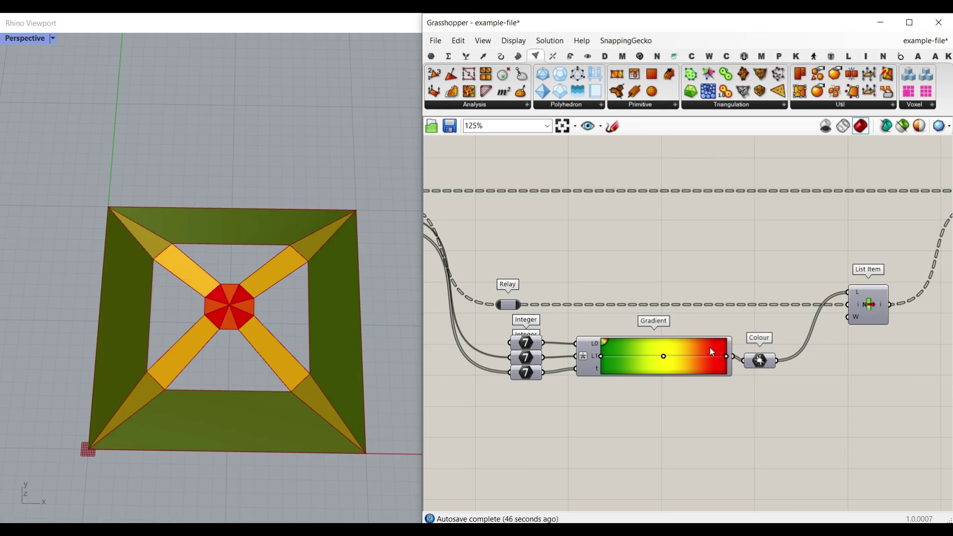
scroll(663, 336, "up", 3)
right_click_drag(576, 383, 600, 352)
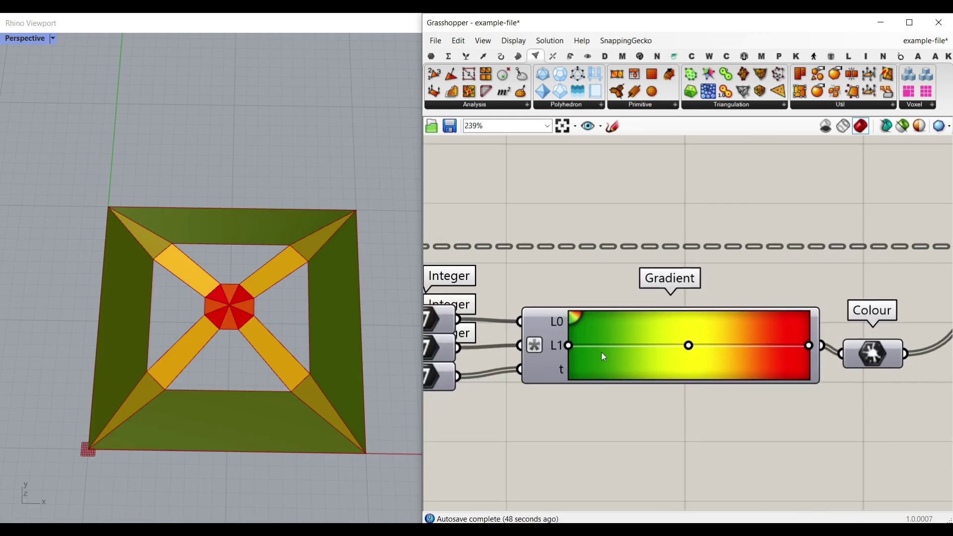
scroll(695, 347, "down", 3)
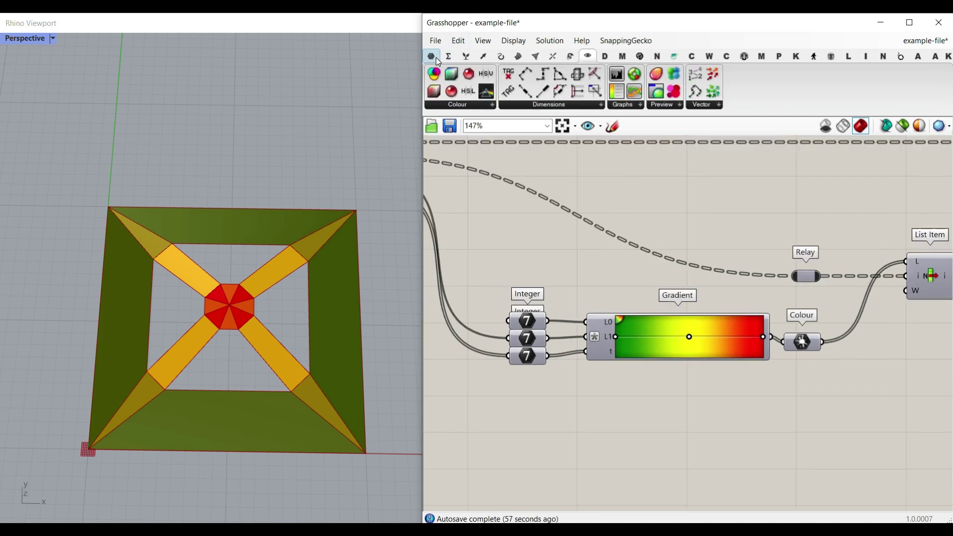
Step: Add a new Gradient component below the existing one and apply the brown-to-beige preset to it
left_click(436, 58)
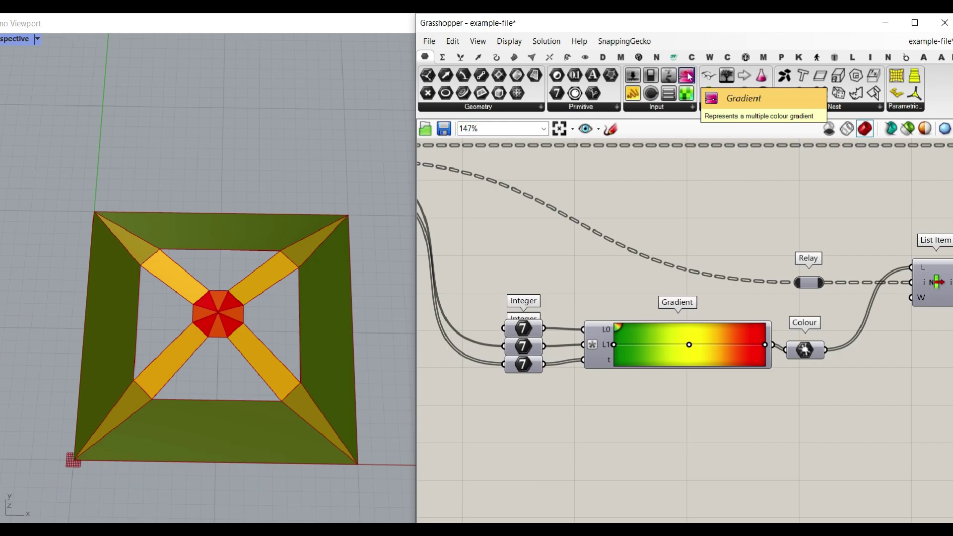
left_click(688, 75)
left_click(658, 444)
right_click_drag(684, 413, 709, 358)
scroll(708, 358, "up", 3)
right_click(704, 272)
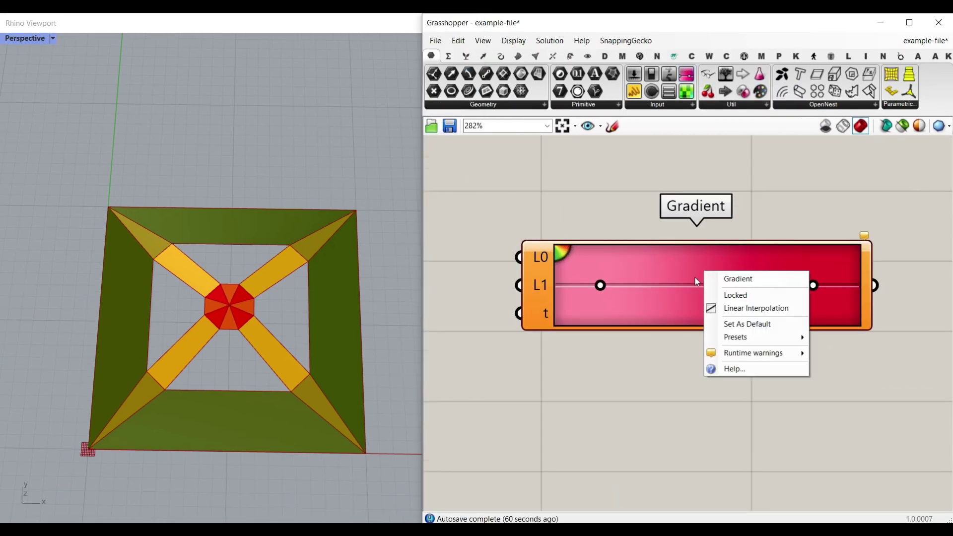
mouse_move(747, 339)
left_click(852, 366)
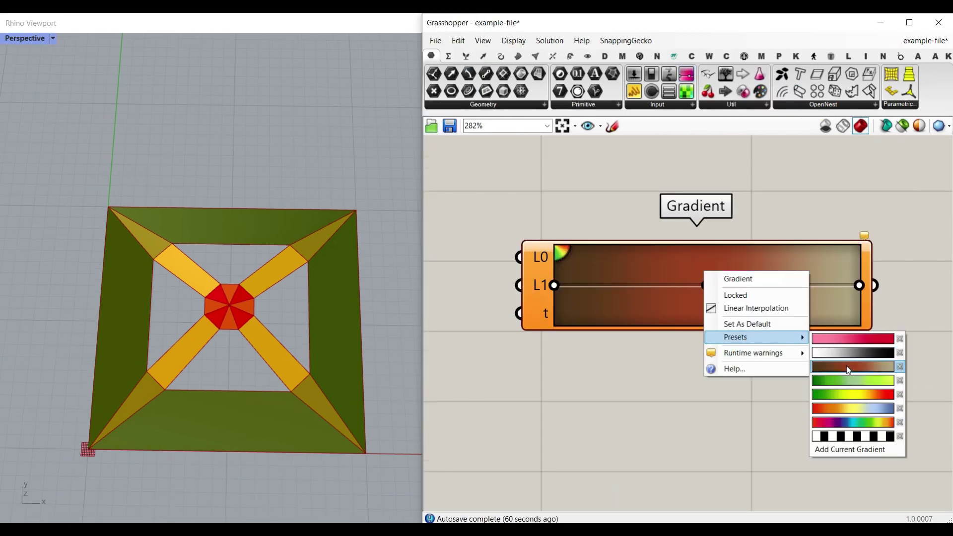
Step: Examine how the new Gradient's L0 and L1 inputs set the colour range limits and how t picks a position between them
right_click_drag(526, 271, 542, 298)
mouse_move(535, 298)
right_click_drag(588, 319, 566, 311)
key("ctrl+2")
left_click_drag(507, 274, 541, 260)
mouse_move(512, 328)
left_mouse_down()
mouse_move(564, 415)
mouse_move(847, 353)
mouse_move(822, 346)
left_mouse_up()
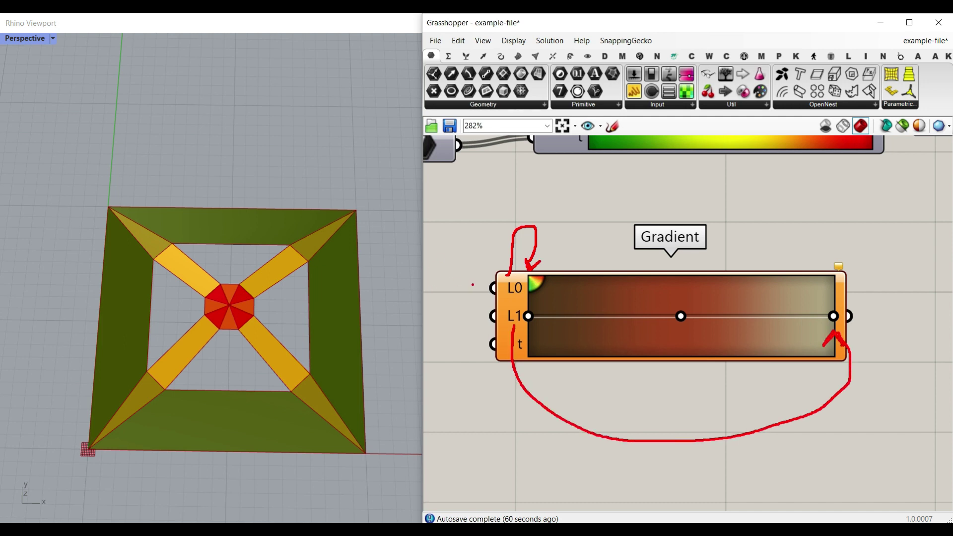
mouse_move(481, 279)
left_mouse_down()
mouse_move(484, 293)
mouse_move(485, 274)
left_mouse_up()
mouse_move(822, 249)
left_mouse_down()
mouse_move(837, 243)
mouse_move(834, 268)
left_mouse_up()
mouse_move(548, 251)
left_mouse_down()
mouse_move(546, 263)
mouse_move(550, 248)
left_mouse_up()
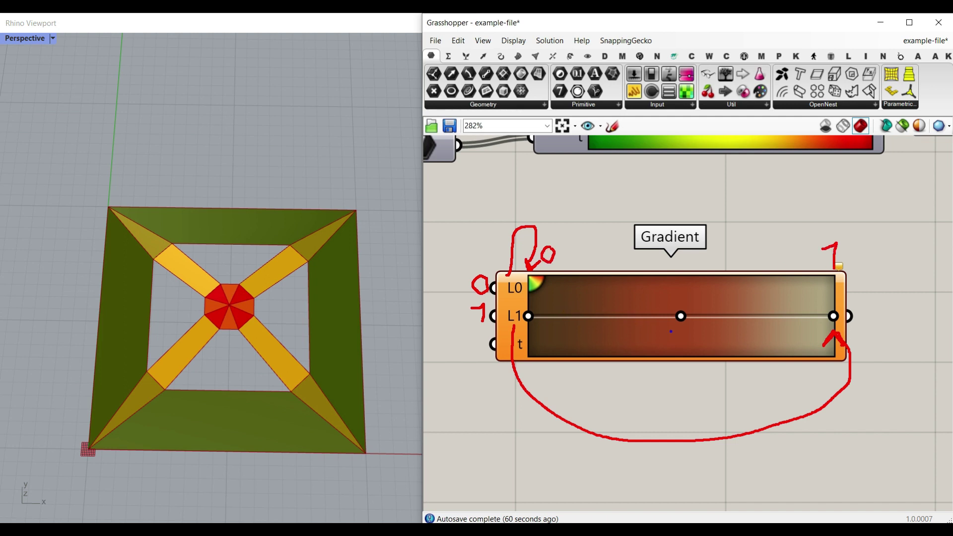
left_click_drag(680, 330, 680, 386)
mouse_move(671, 394)
left_mouse_down()
mouse_move(700, 397)
mouse_move(690, 404)
mouse_move(688, 377)
left_mouse_up()
left_click_drag(671, 312, 673, 305)
mouse_move(594, 313)
left_mouse_down()
mouse_move(579, 394)
mouse_move(599, 383)
mouse_move(628, 400)
left_mouse_up()
left_click(605, 396)
left_click_drag(588, 357, 602, 351)
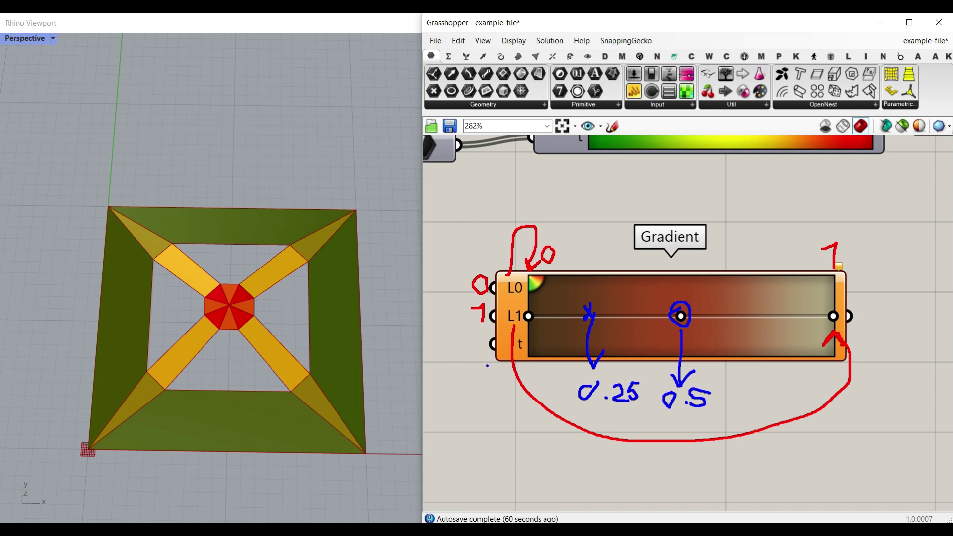
mouse_move(465, 394)
left_mouse_down()
mouse_move(505, 346)
mouse_move(496, 366)
left_mouse_up()
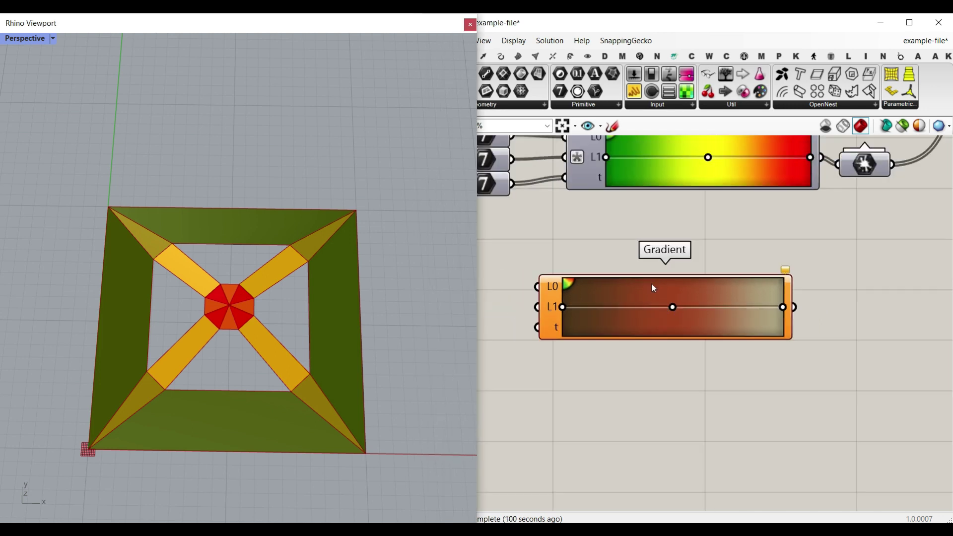
Step: Delete the extra Gradient component
left_click(651, 283)
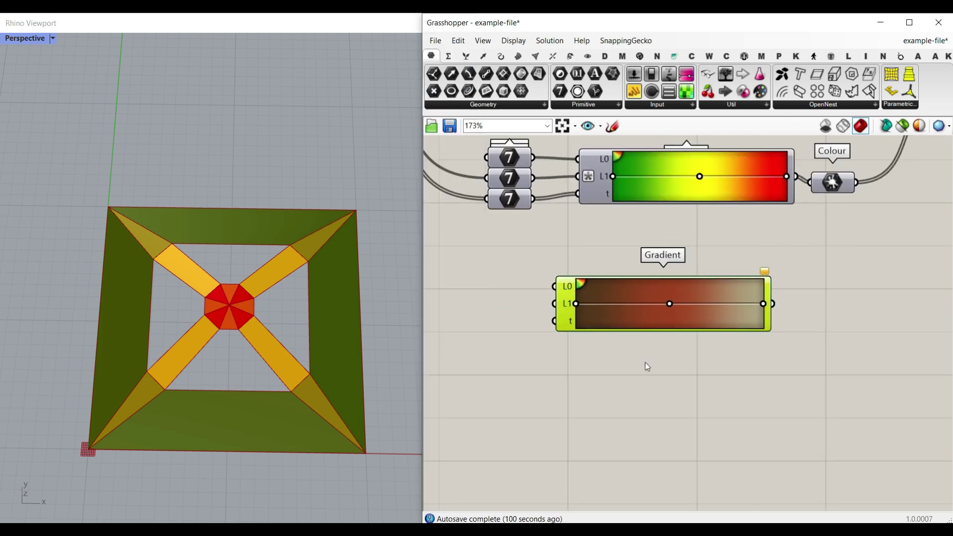
key("Delete")
Step: Move the Integer parameter feeding the gradient's L0 input upward, away from the other two Integer parameters
right_click_drag(605, 249, 711, 404)
scroll(644, 284, "up", 2)
left_click_drag(616, 332, 616, 294)
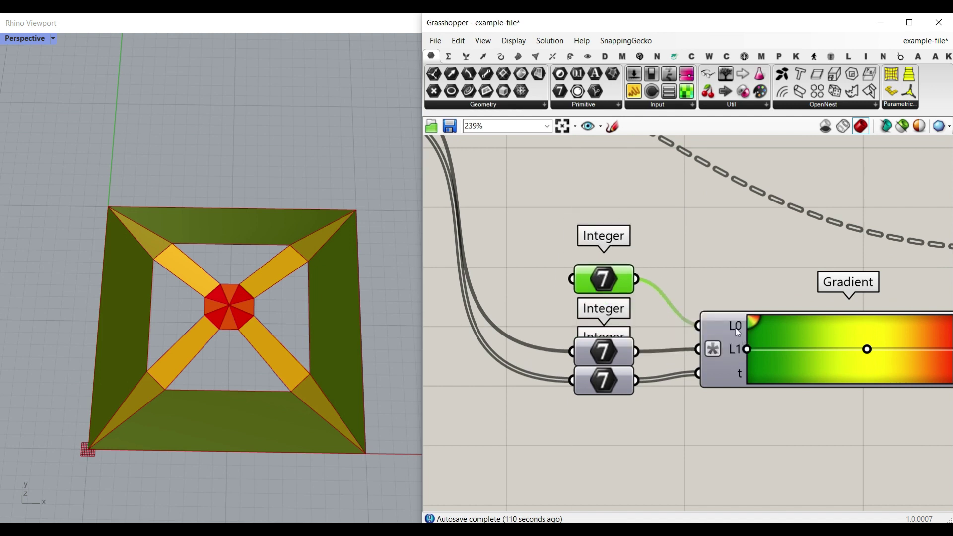
right_click_drag(741, 333, 677, 327)
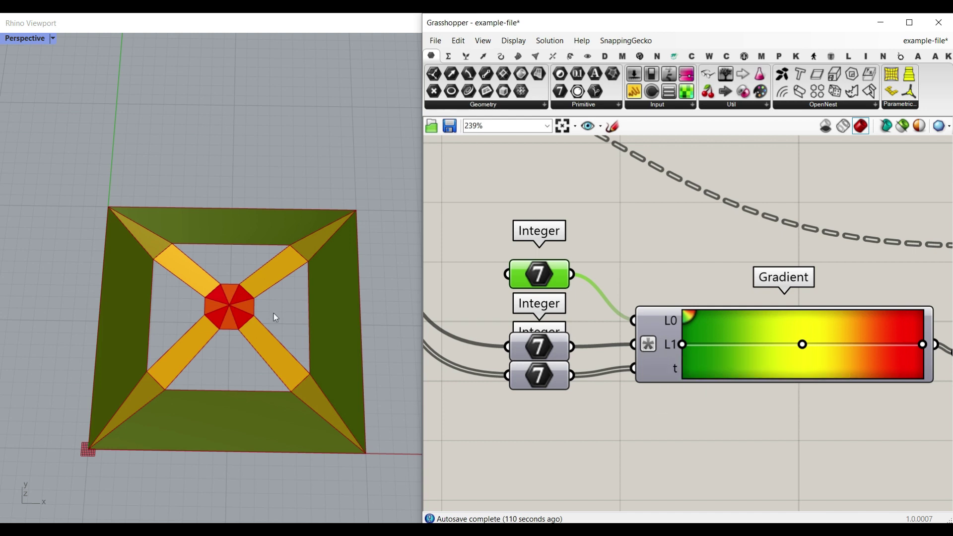
Step: Trace the Group Count output to the gradient and move the Integer parameter feeding the L1 input slightly upward
right_click_drag(548, 227, 754, 318)
scroll(754, 317, "down", 1)
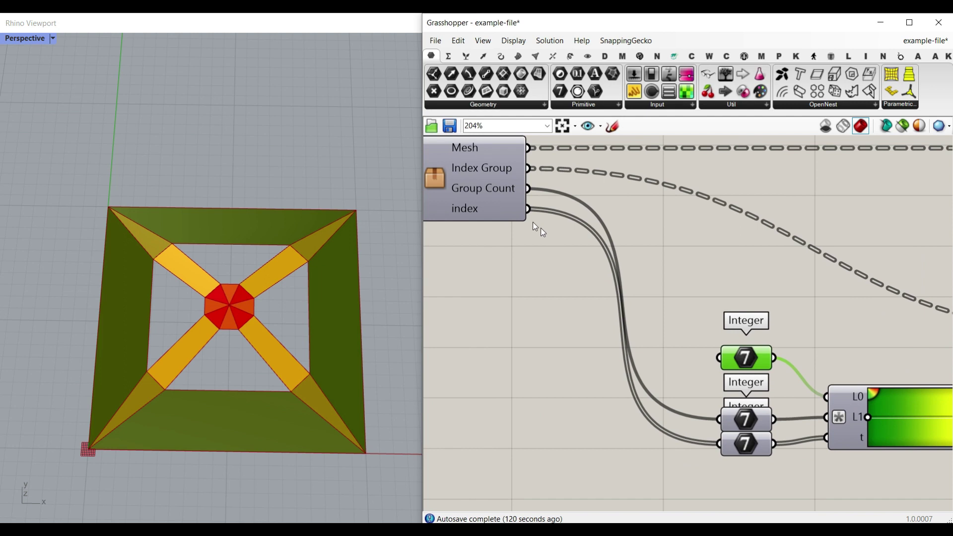
mouse_move(503, 192)
right_click_drag(666, 356, 502, 303)
scroll(580, 388, "up", 2)
left_click_drag(579, 389, 579, 366)
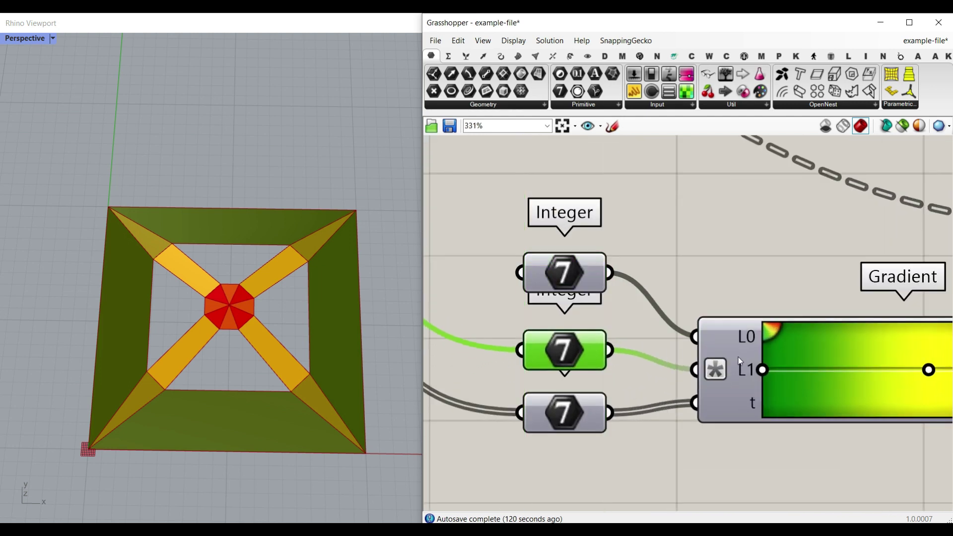
right_click_drag(715, 364, 569, 361)
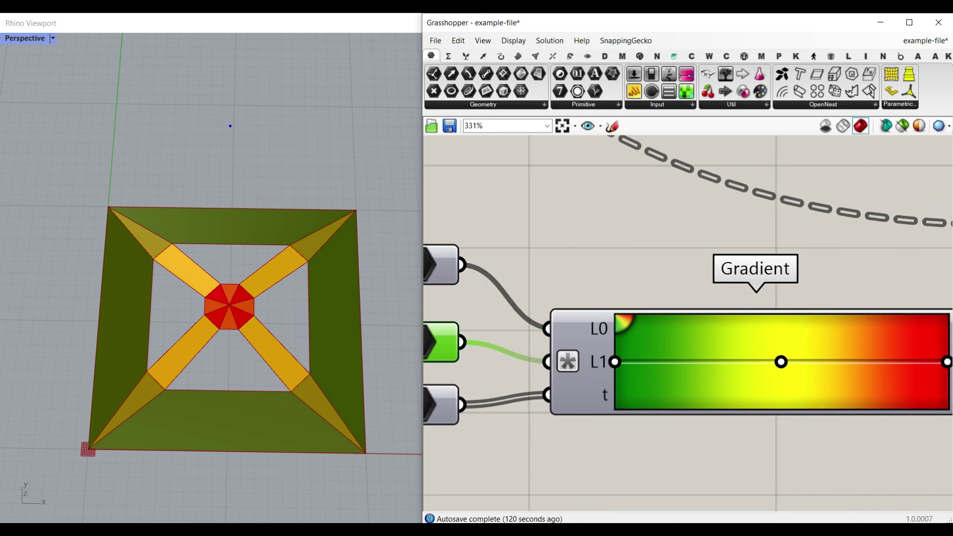
left_click_drag(201, 90, 200, 148)
mouse_move(215, 113)
left_mouse_down()
mouse_move(228, 108)
mouse_move(231, 144)
left_mouse_up()
mouse_move(265, 92)
left_mouse_down()
mouse_move(254, 140)
mouse_move(297, 120)
mouse_move(281, 140)
left_mouse_up()
left_click(304, 118)
left_click(312, 119)
left_click_drag(360, 96, 353, 141)
mouse_move(368, 111)
left_mouse_down()
mouse_move(361, 126)
mouse_move(376, 124)
left_mouse_up()
left_click_drag(372, 115, 370, 135)
left_click_drag(380, 92, 381, 152)
mouse_move(579, 316)
left_mouse_down()
mouse_move(566, 328)
mouse_move(569, 315)
mouse_move(571, 382)
mouse_move(576, 343)
mouse_move(518, 363)
mouse_move(539, 365)
left_mouse_up()
left_click_drag(531, 351, 530, 364)
key("Escape")
Step: Examine the expression set on the gradient's L1 input, then close it without changes
scroll(568, 368, "up", 1)
right_click(567, 368)
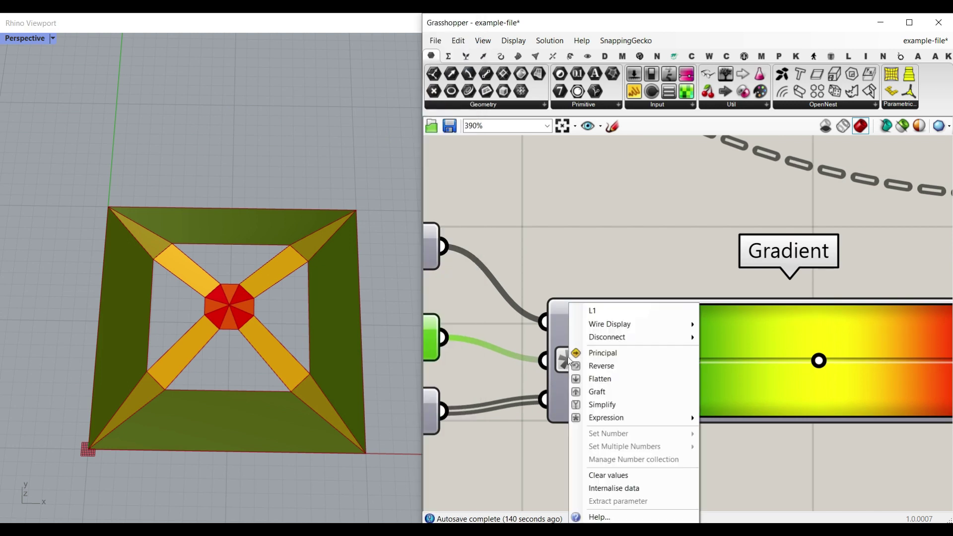
mouse_move(619, 422)
key("ctrl+1")
left_click(783, 425)
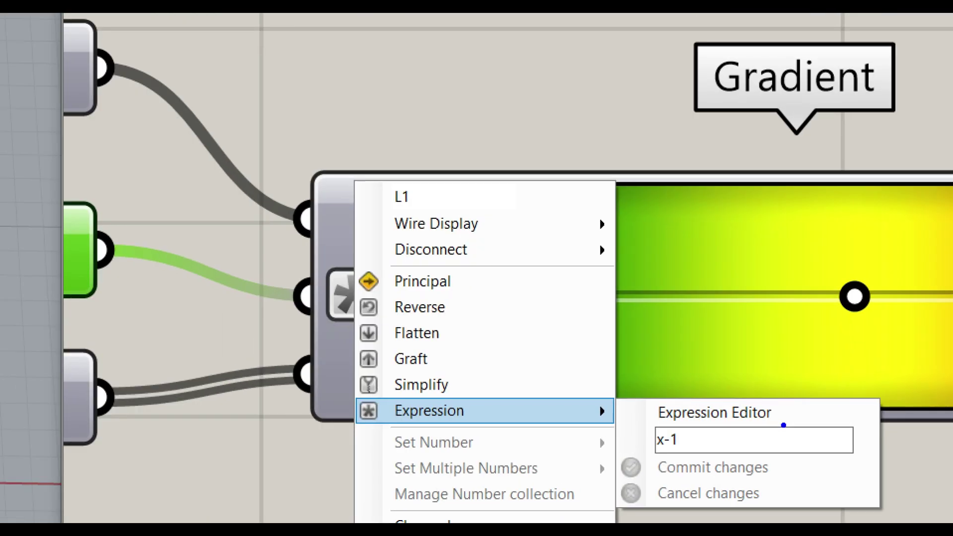
left_click_drag(625, 415, 709, 464, "ctrl")
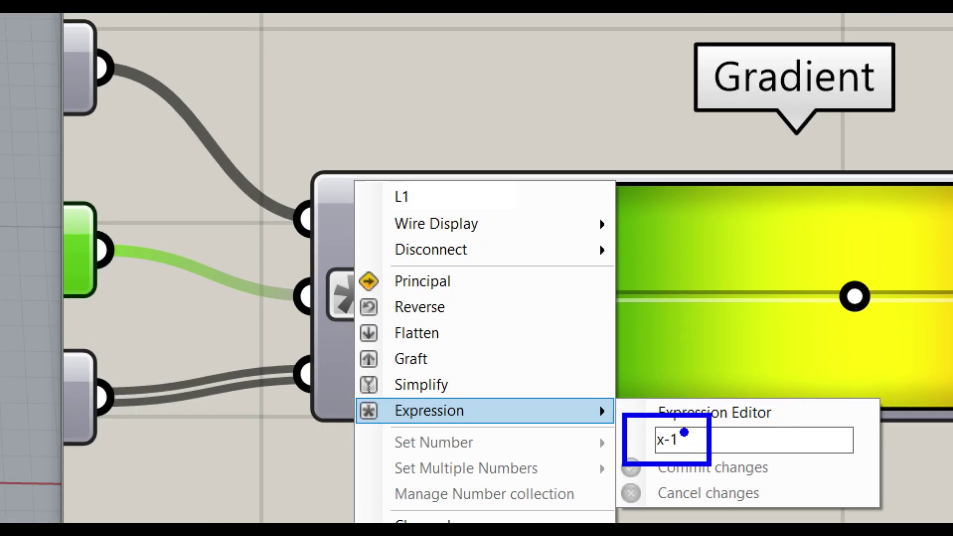
key("Escape")
Step: Trace the cluster's Group Count and index outputs to the gradient, and inspect the RGB values held by the Colour parameter
mouse_move(584, 315)
right_mouse_down()
mouse_move(662, 294)
mouse_move(610, 316)
right_mouse_up()
right_click_drag(739, 338, 740, 303)
scroll(740, 302, "down", 3)
right_click_drag(556, 282, 687, 371)
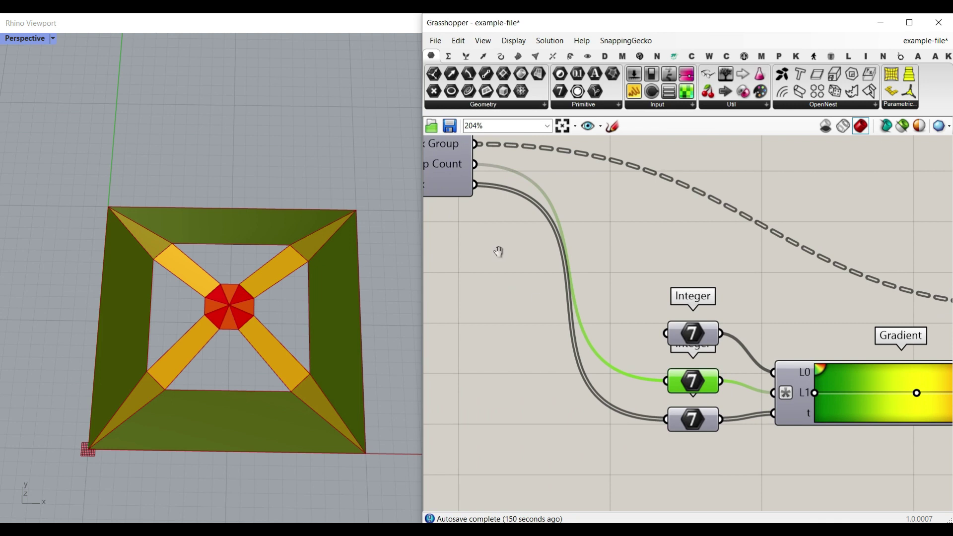
right_click_drag(497, 252, 585, 290)
mouse_move(533, 222)
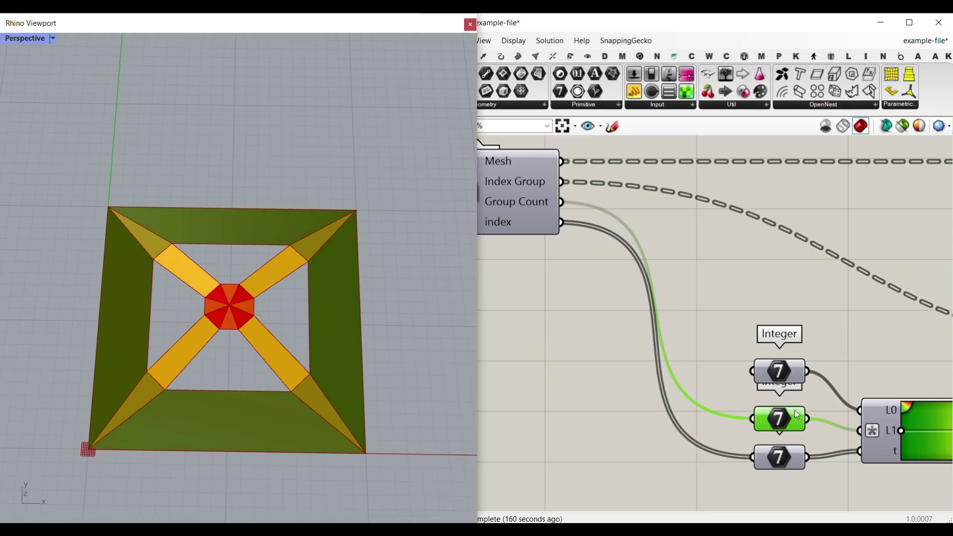
left_click_drag(688, 344, 697, 327)
right_click_drag(698, 327, 682, 245)
mouse_move(683, 248)
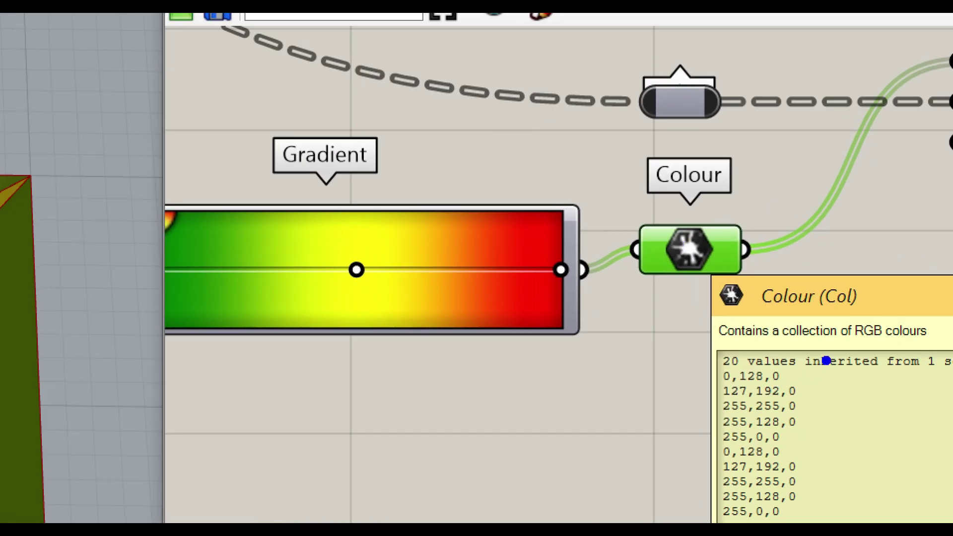
mouse_move(826, 361)
left_mouse_down()
mouse_move(659, 493)
mouse_move(836, 392)
mouse_move(797, 350)
left_mouse_up()
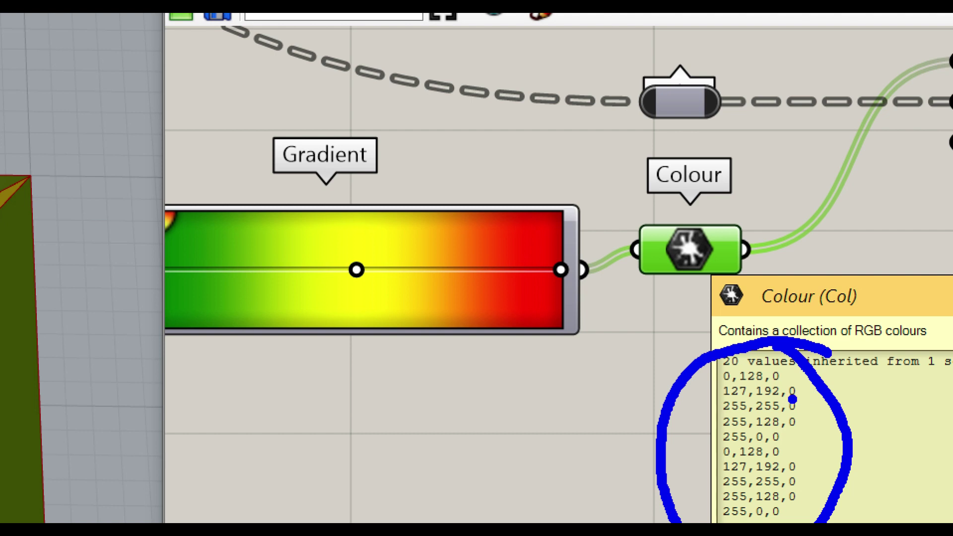
key("Escape")
Step: Connect the Colour parameter directly to the C input of Mesh Colours and graft that input
mouse_move(832, 194)
right_mouse_down()
mouse_move(747, 326)
mouse_move(644, 407)
right_mouse_up()
left_click_drag(525, 460, 851, 222)
scroll(814, 251, "up", 5)
right_click(779, 235)
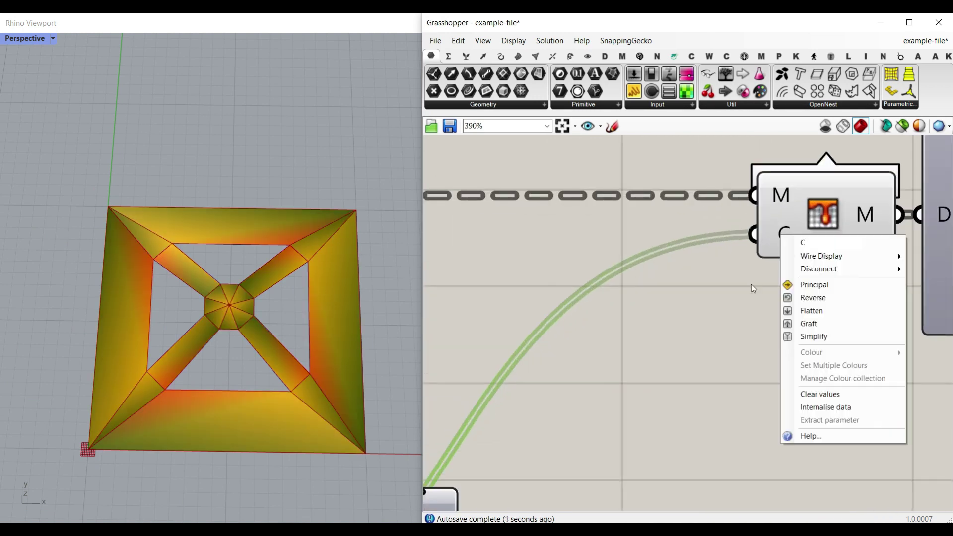
left_click(793, 323)
right_click_drag(883, 258, 734, 268)
mouse_move(727, 229)
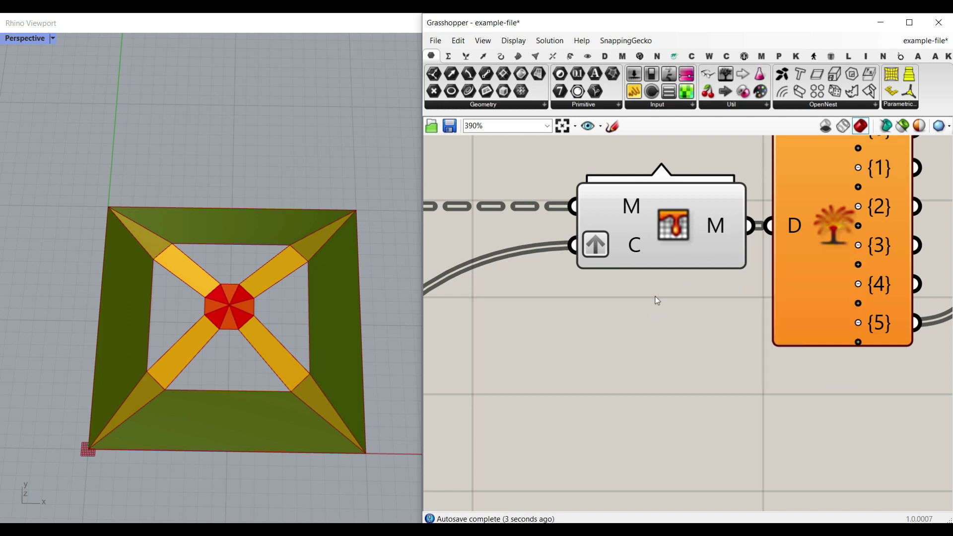
Step: Bake the coloured mesh output of Mesh Colours into Rhino with the colour set by layer
right_click(713, 229)
left_click(744, 240)
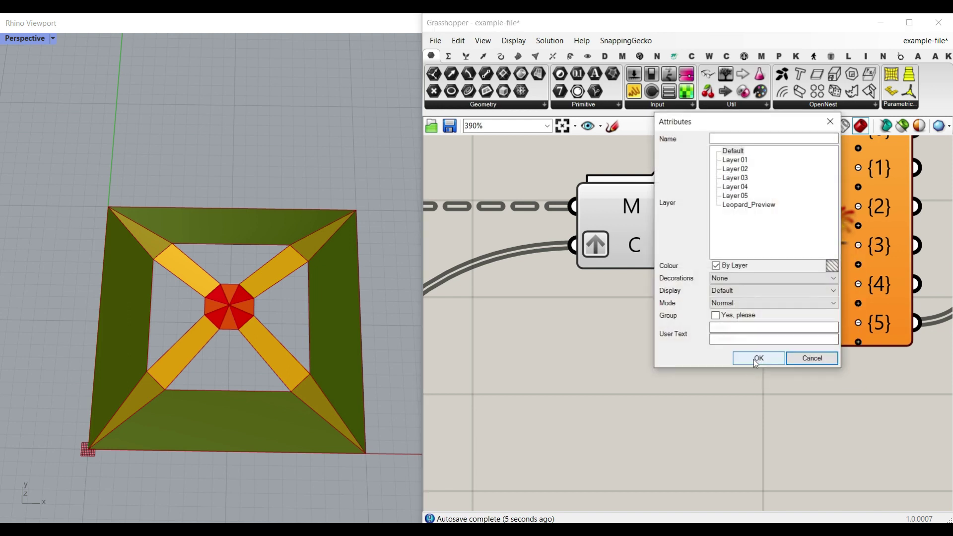
left_click(753, 359)
Step: Move the baked coloured meshes in the negative X direction, clear of the preview, and inspect their face colours up close
scroll(367, 304, "down", 5)
left_click_drag(382, 342, 270, 247)
left_click_drag(366, 302, 253, 307)
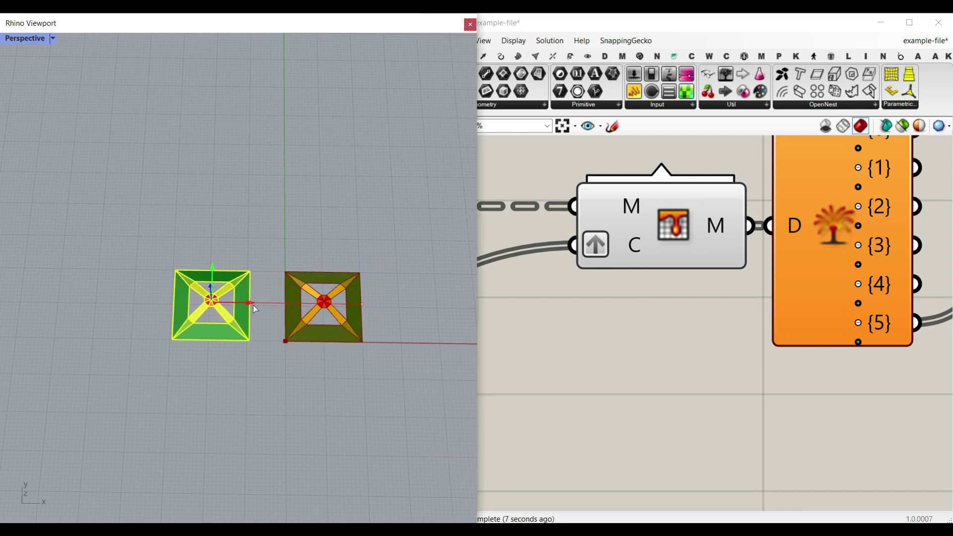
left_click(258, 317)
scroll(211, 318, "up", 8)
right_click_drag(210, 316, 180, 292)
scroll(209, 303, "up", 8)
scroll(178, 282, "down", 4)
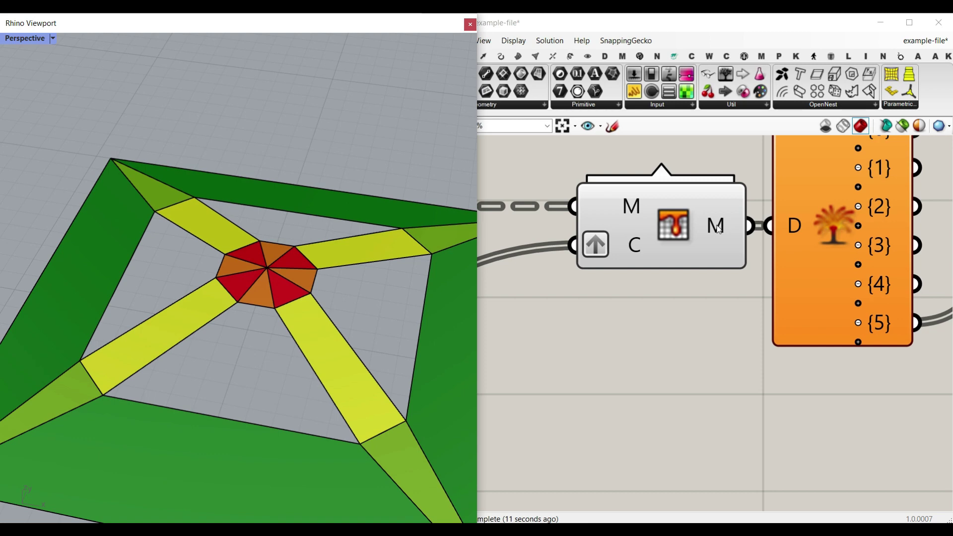
Step: Inspect the data tree of the coloured mesh output on Mesh Colours while the C input is grafted
mouse_move(719, 229)
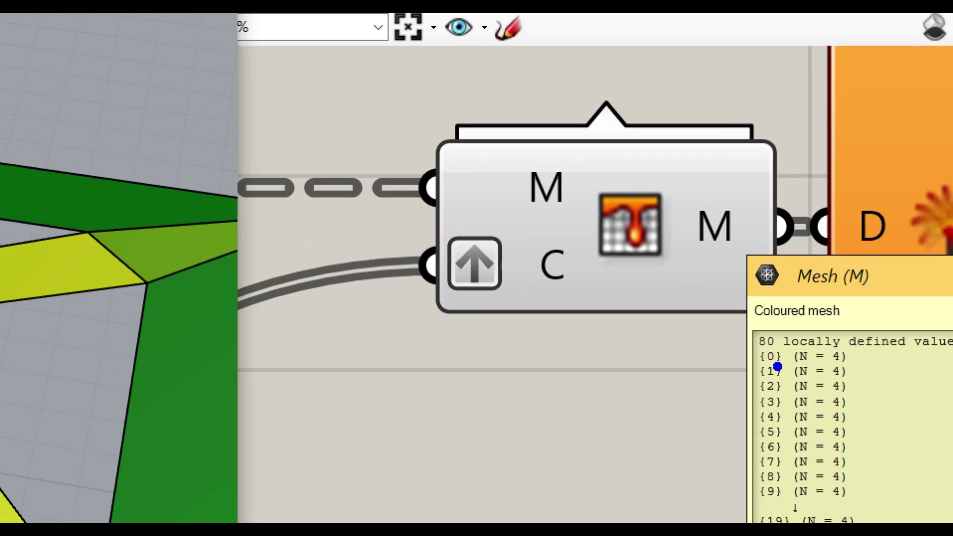
left_click_drag(877, 390, 855, 433)
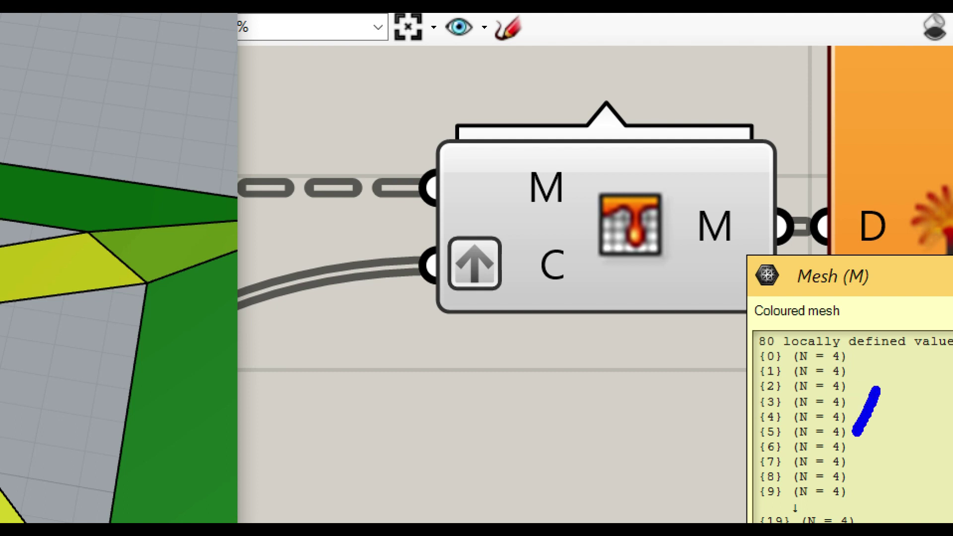
left_click_drag(847, 388, 876, 432)
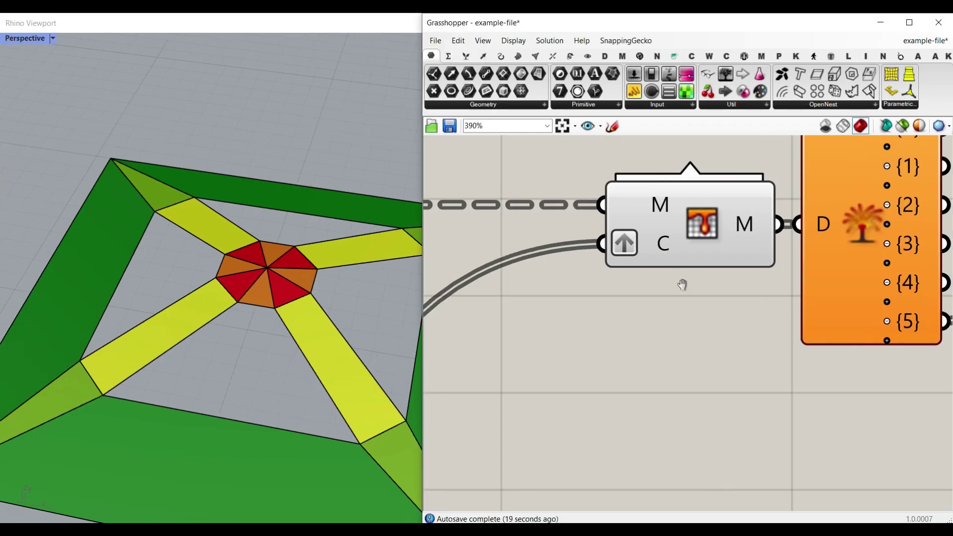
Step: Remove the graft from the C input of Mesh Colours and connect List Item's output to it in place of the Colour parameter
right_click(528, 278)
left_click(728, 340)
right_click_drag(634, 337, 759, 295)
scroll(760, 296, "down", 8)
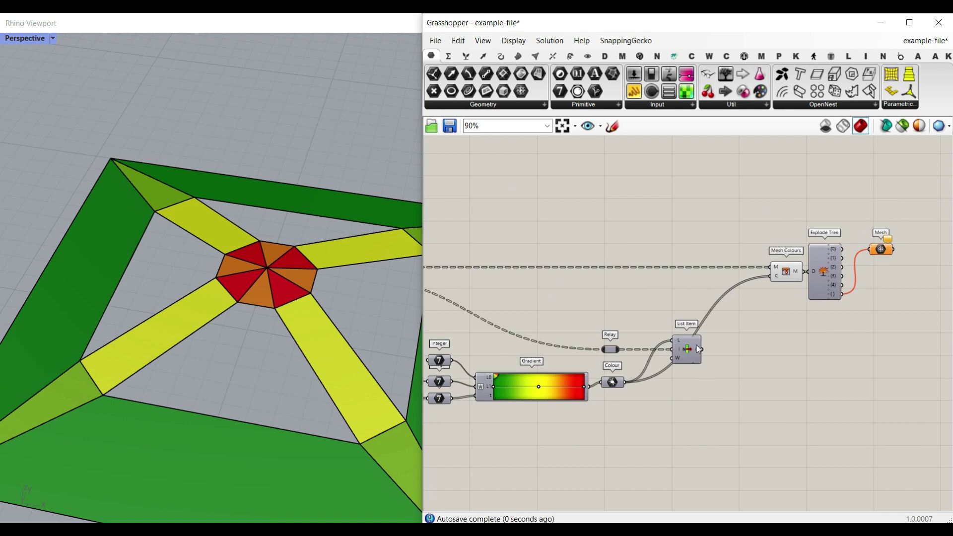
right_click_drag(720, 344, 723, 366)
scroll(723, 365, "up", 3)
left_click_drag(693, 367, 804, 247)
scroll(787, 335, "up", 3)
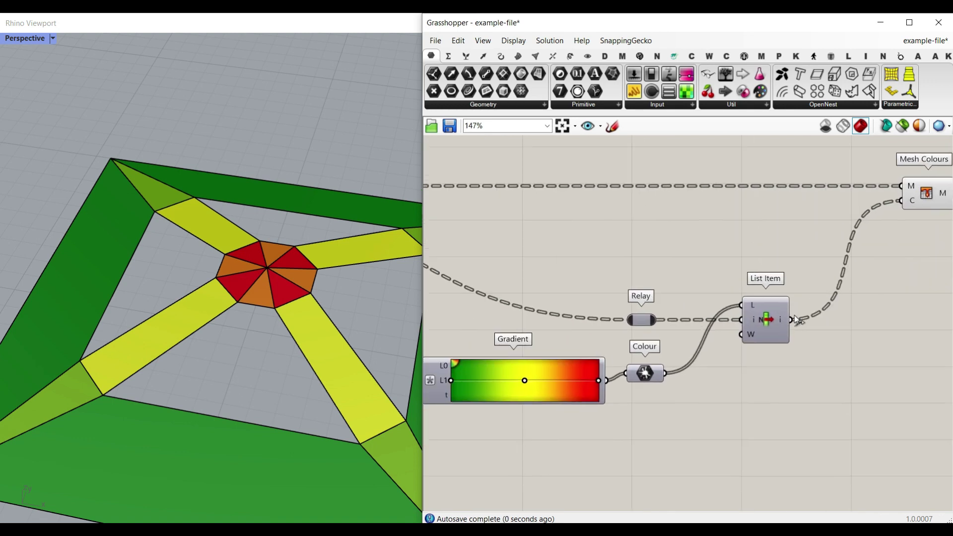
Step: Trace List Item's inputs back through the Colour and Relay parameters, and inspect the cluster's Index Group output tree
mouse_move(772, 306)
left_mouse_down()
mouse_move(791, 306)
mouse_move(772, 307)
left_mouse_up()
right_click_drag(604, 289, 759, 312)
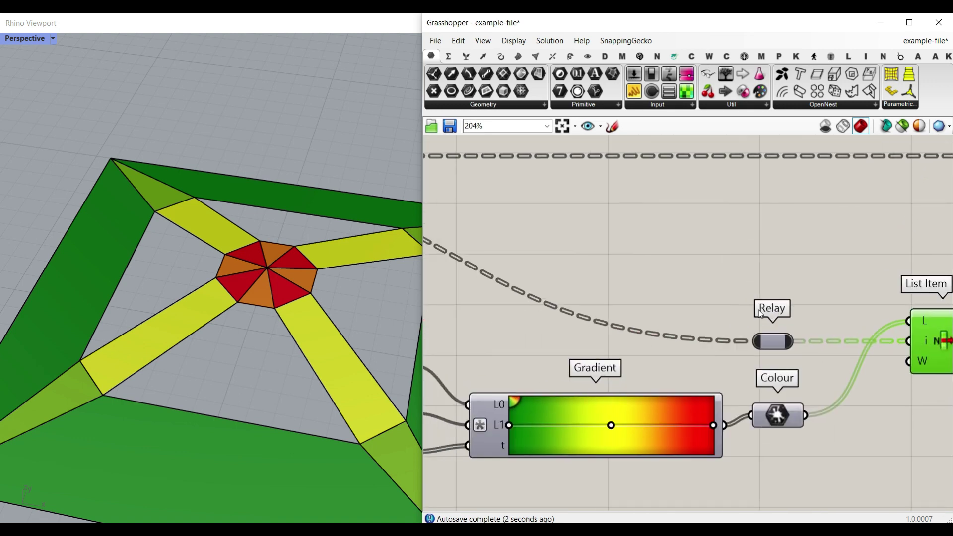
right_click_drag(768, 387, 638, 338)
left_click(647, 363)
scroll(771, 285, "up", 4)
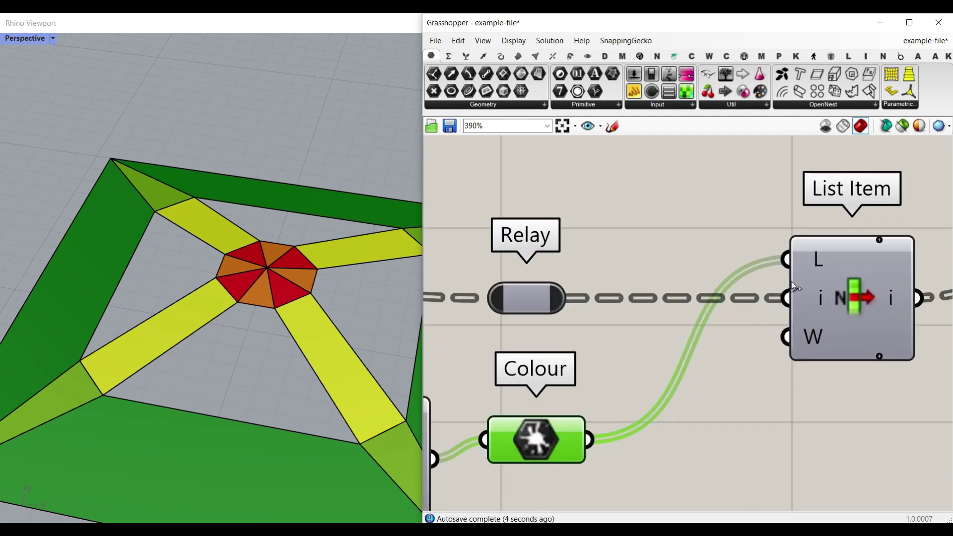
scroll(791, 282, "down", 7)
right_click_drag(576, 271, 805, 313)
scroll(576, 232, "up", 9)
mouse_move(567, 232)
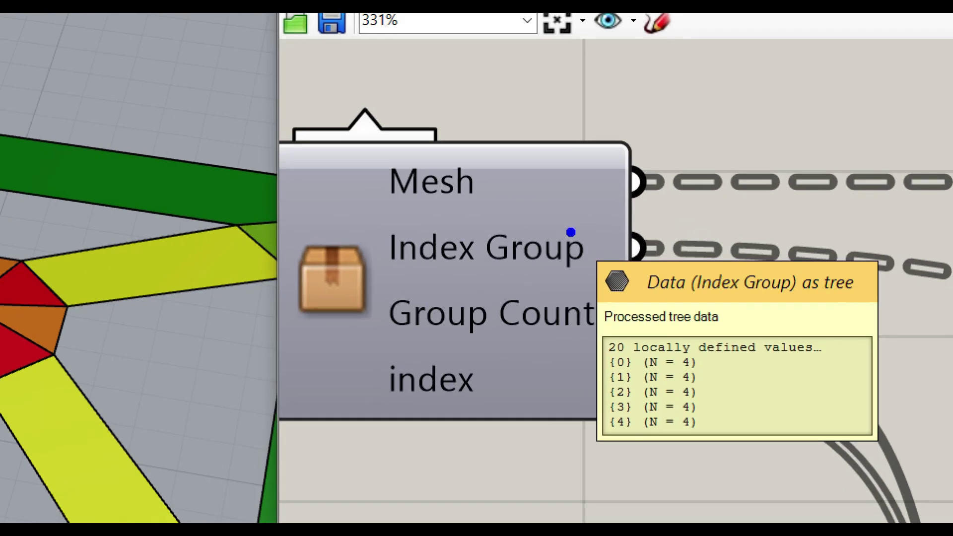
mouse_move(592, 220)
left_mouse_down()
mouse_move(414, 236)
mouse_move(595, 227)
mouse_move(562, 213)
left_mouse_up()
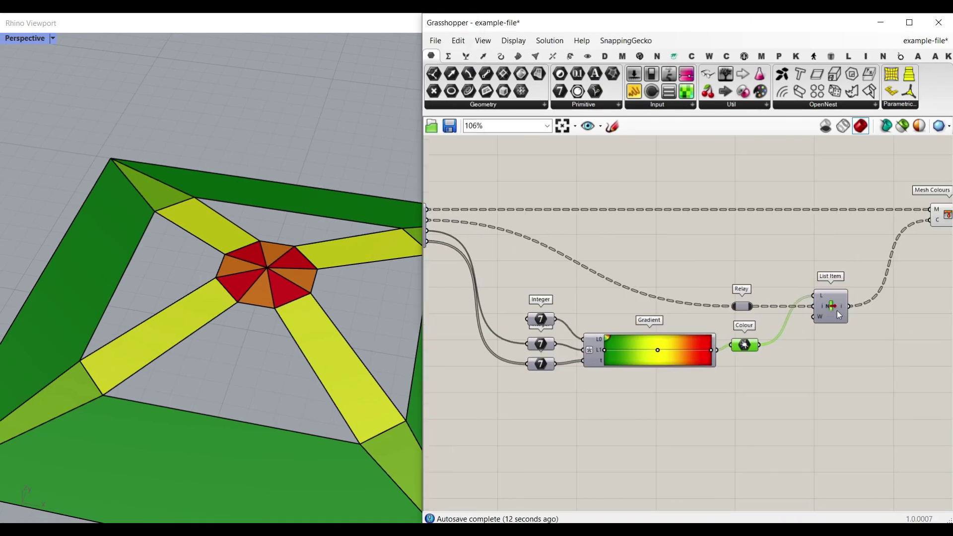
Step: Bake the coloured mesh output of Mesh Colours into Rhino with the colour set by layer
left_click(837, 311)
scroll(814, 268, "up", 4)
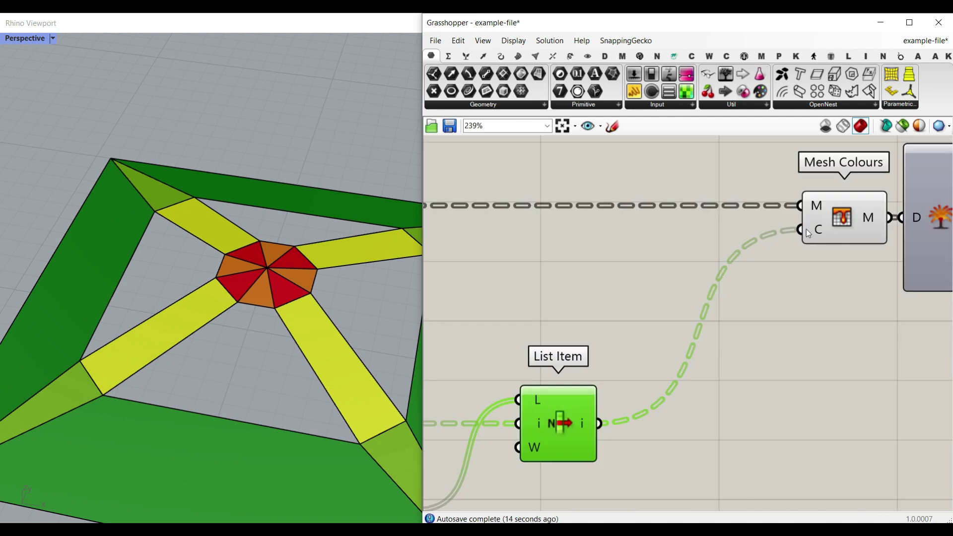
right_click_drag(808, 234, 705, 234)
right_click(710, 232)
left_click(734, 257)
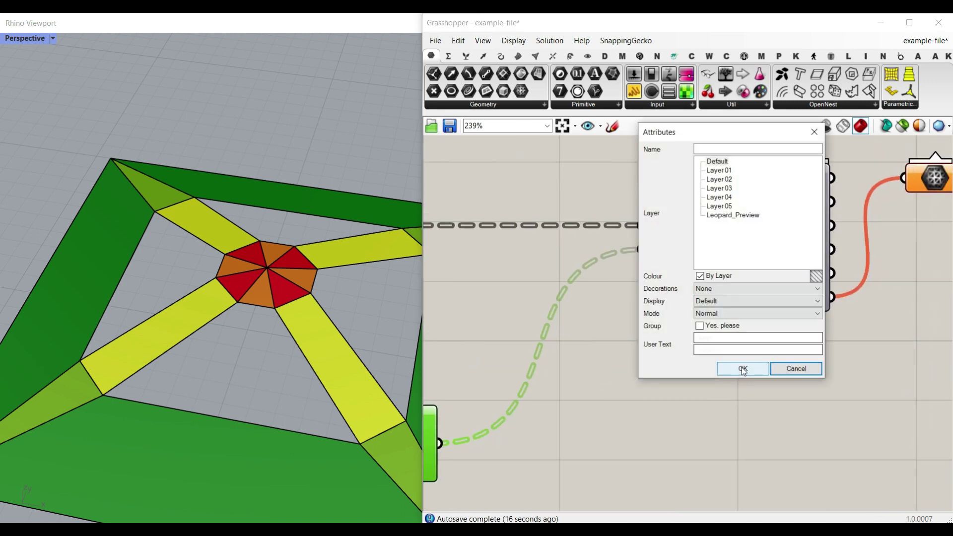
left_click(743, 369)
Step: Compare the baked meshes with the preview in the viewport and inspect the data tree of Mesh Colours' M output
scroll(298, 265, "down", 8)
left_click_drag(377, 357, 141, 181)
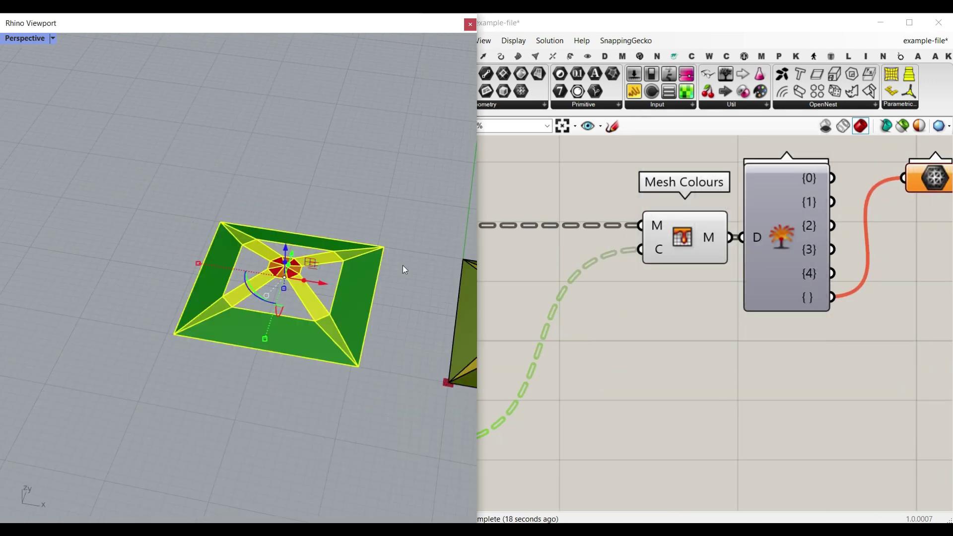
left_click(403, 265)
scroll(179, 237, "down", 3)
scroll(433, 278, "up", 9)
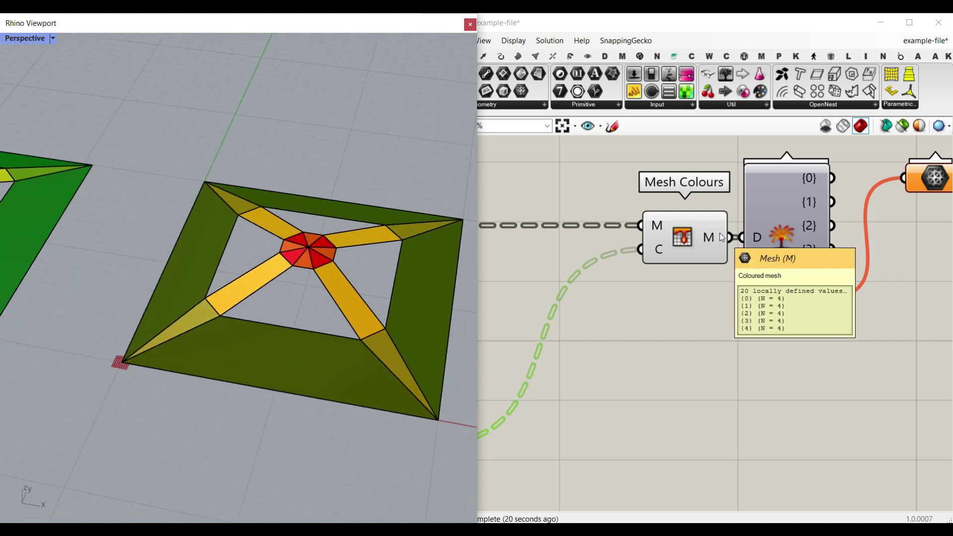
mouse_move(711, 242)
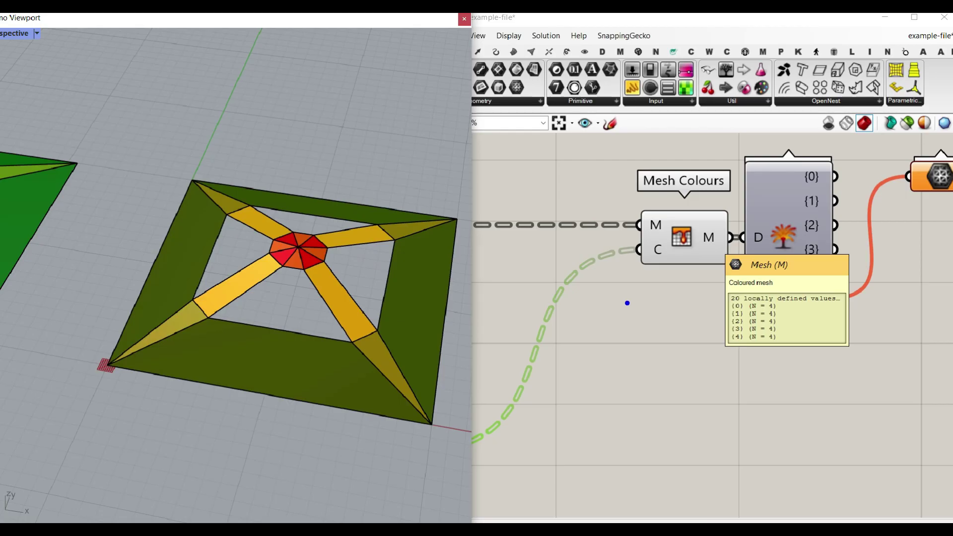
Step: Match the outputs of Explode Tree to the branches of the coloured mesh tree
right_click_drag(705, 306, 644, 278)
right_click(644, 279)
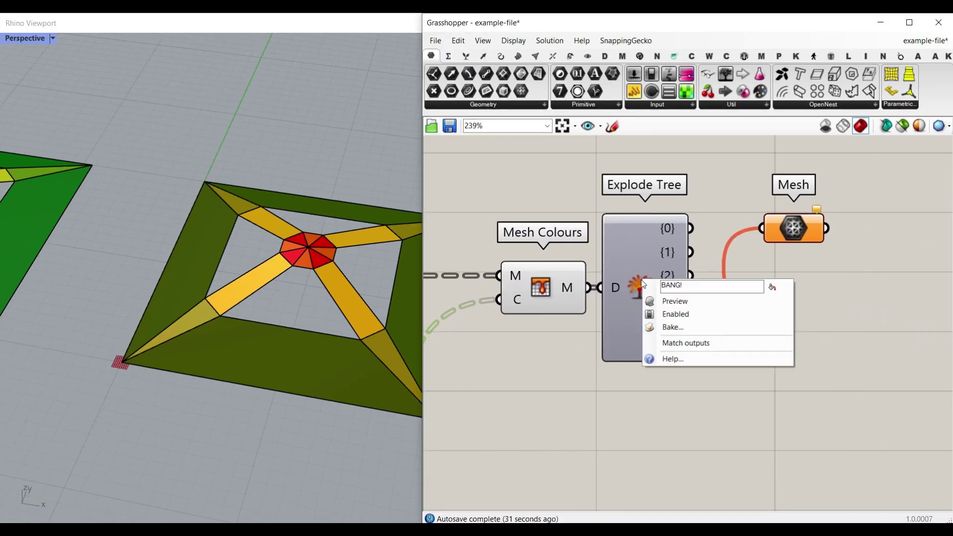
left_click(665, 343)
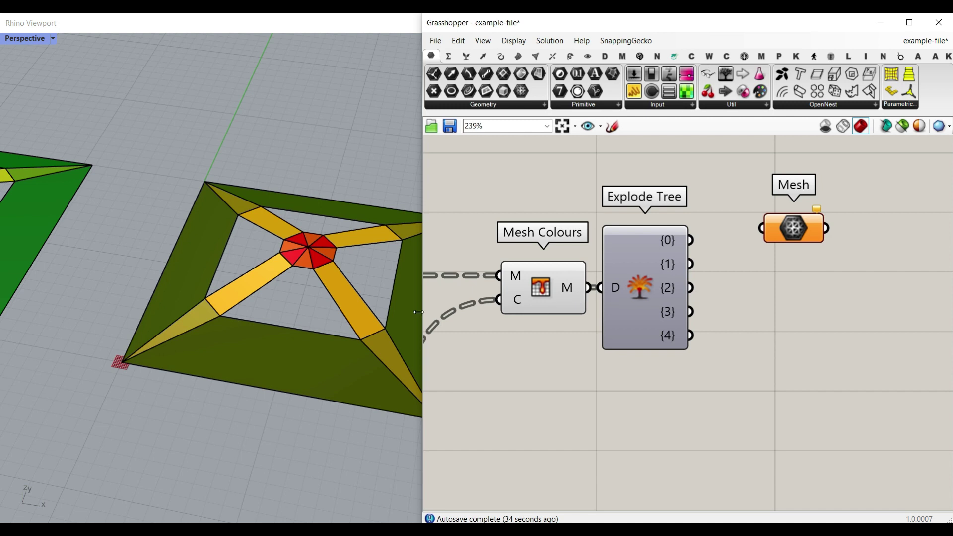
Step: Delete the baked coloured meshes from the Rhino viewport, leaving the Grasshopper preview
scroll(303, 332, "down", 10)
left_click_drag(241, 351, 29, 227)
key("Delete")
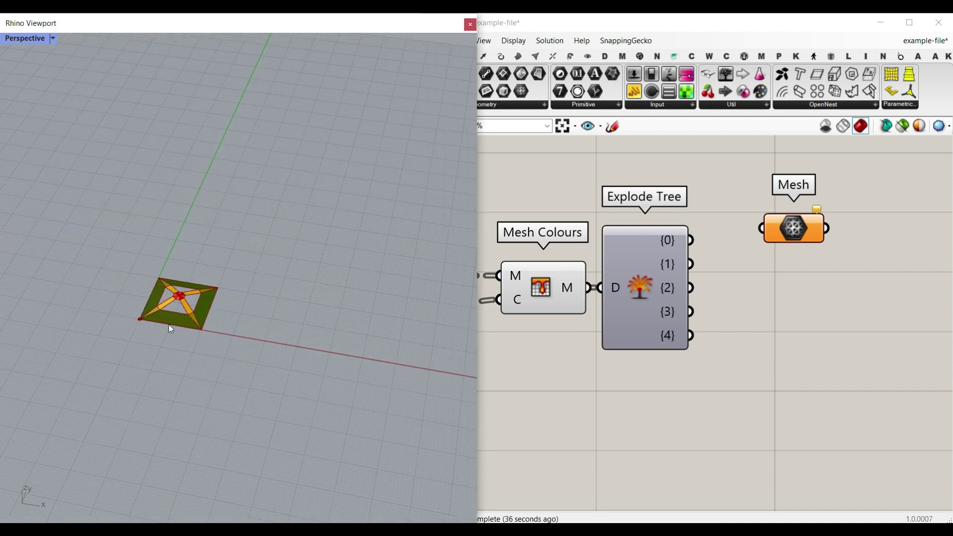
Step: Turn off the Mesh Colours preview, connect Explode Tree's {0} output to the Mesh parameter and turn on that parameter's preview
scroll(168, 325, "up", 8)
right_click(529, 287)
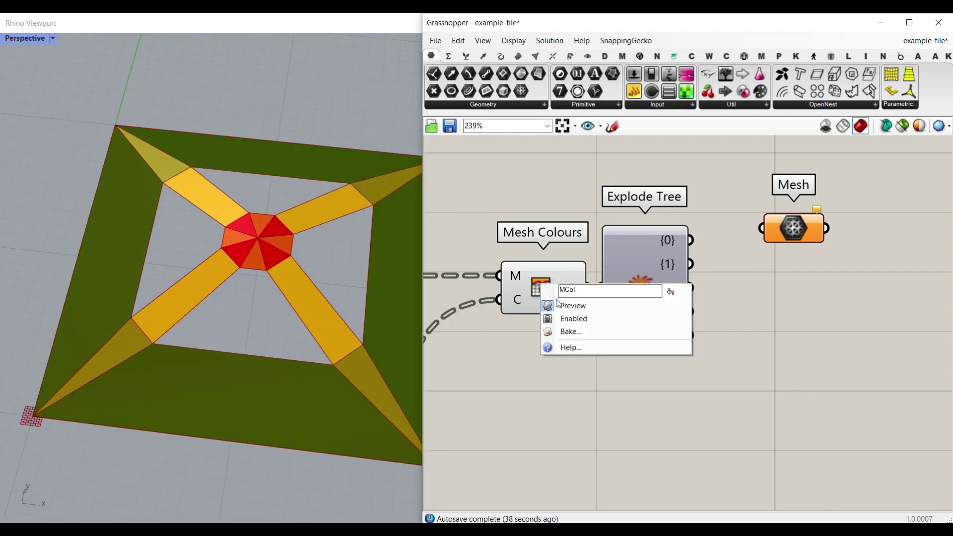
left_click(566, 304)
left_click_drag(691, 240, 781, 238)
right_click(792, 235)
left_click(809, 257)
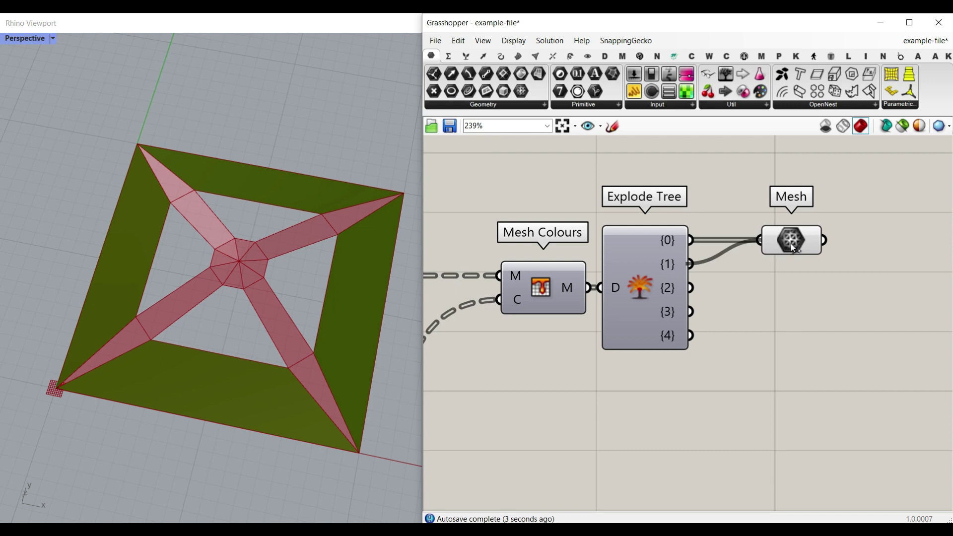
Step: Feed Explode Tree branches {1} to {4} one at a time into the Mesh parameter, and delete the parameter
left_click_drag(691, 264, 759, 240)
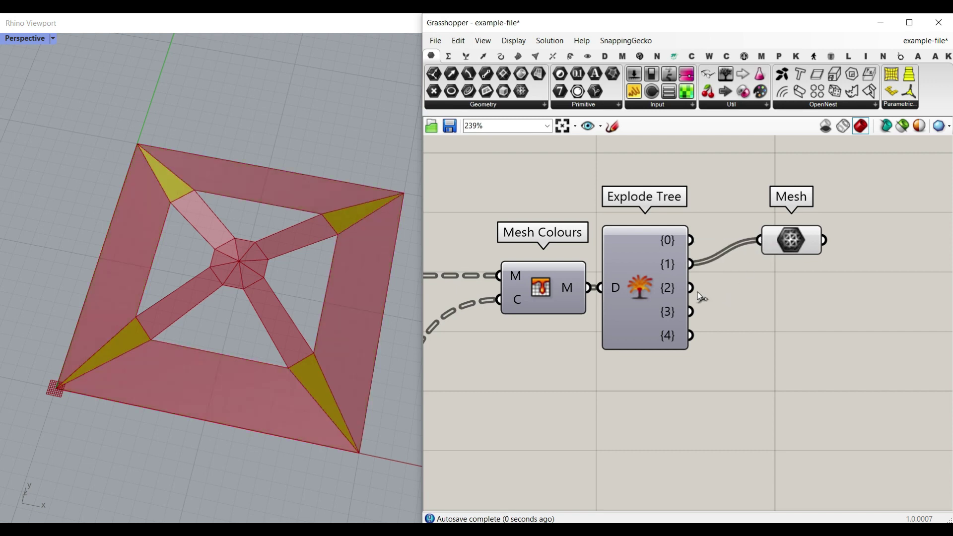
left_click_drag(691, 288, 763, 256)
left_click_drag(690, 311, 761, 241)
left_click_drag(691, 335, 760, 241)
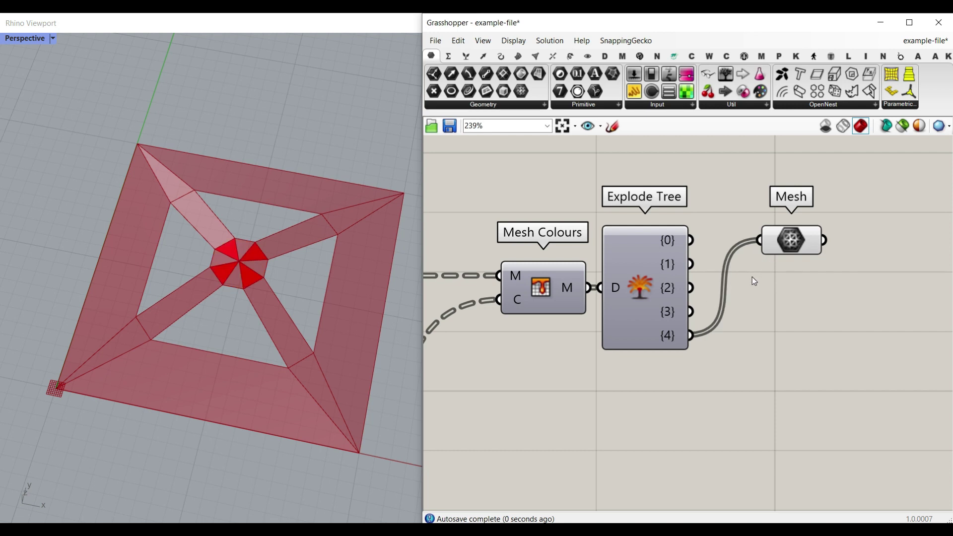
left_click(788, 242)
key("Delete")
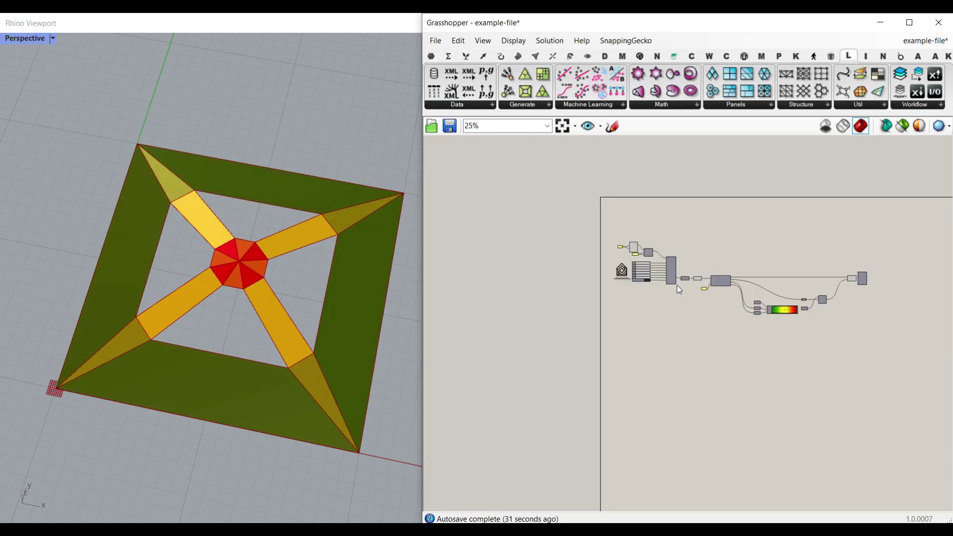
Step: Place a Mesh Sphere Ex component beneath Face Boundaries on the canvas and view its sphere in the viewport
mouse_move(243, 325)
right_mouse_down()
mouse_move(251, 300)
mouse_move(249, 318)
right_mouse_up()
scroll(836, 292, "up", 4)
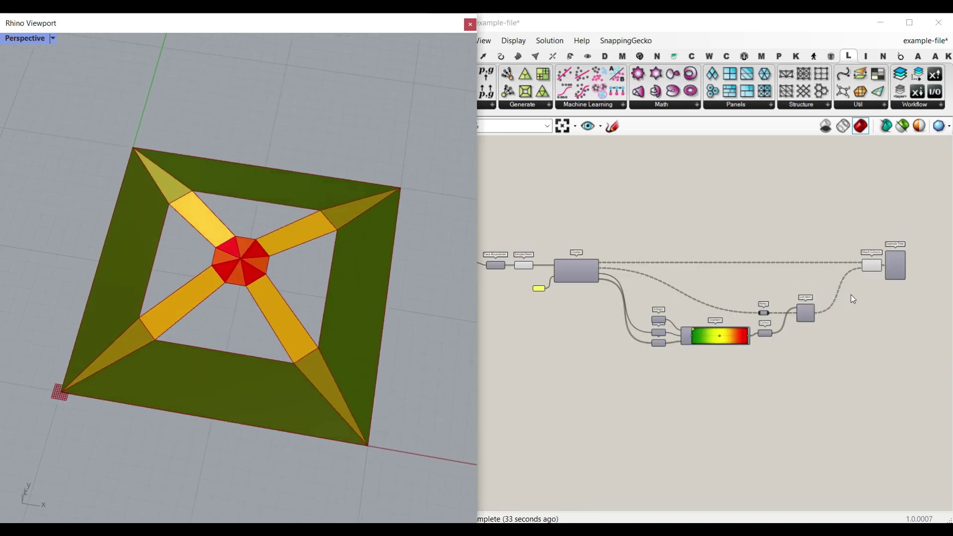
right_click_drag(881, 282, 866, 298)
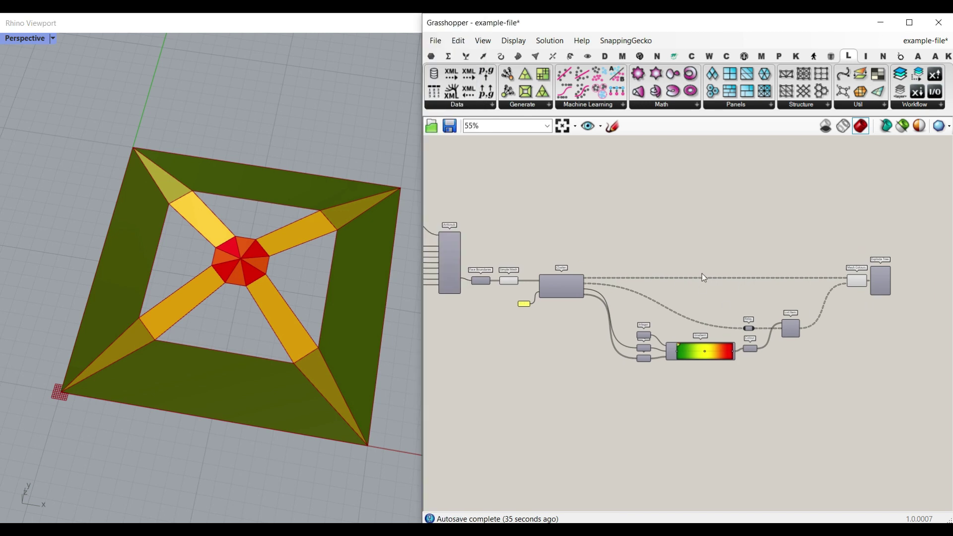
left_click(537, 58)
left_click(659, 105)
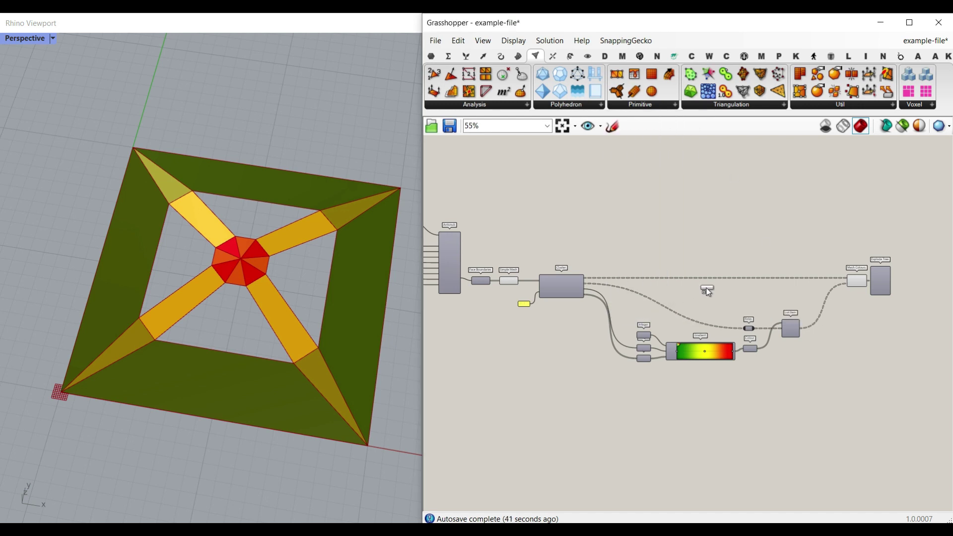
scroll(515, 292, "up", 3)
left_click_drag(451, 288, 456, 318)
scroll(564, 308, "up", 4)
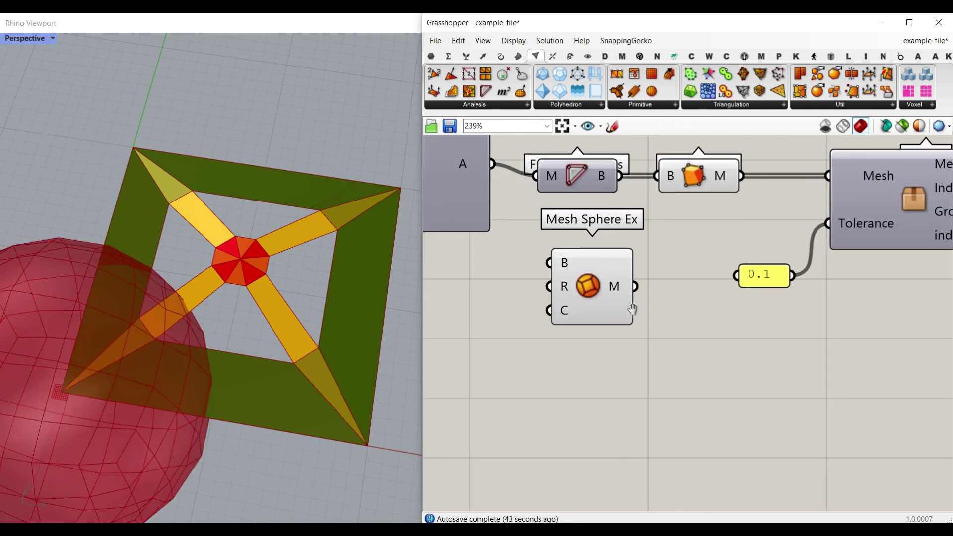
left_click_drag(541, 303, 567, 185)
right_click_drag(189, 323, 214, 290)
scroll(260, 253, "down", 6)
scroll(143, 326, "up", 8)
right_click_drag(142, 328, 185, 324)
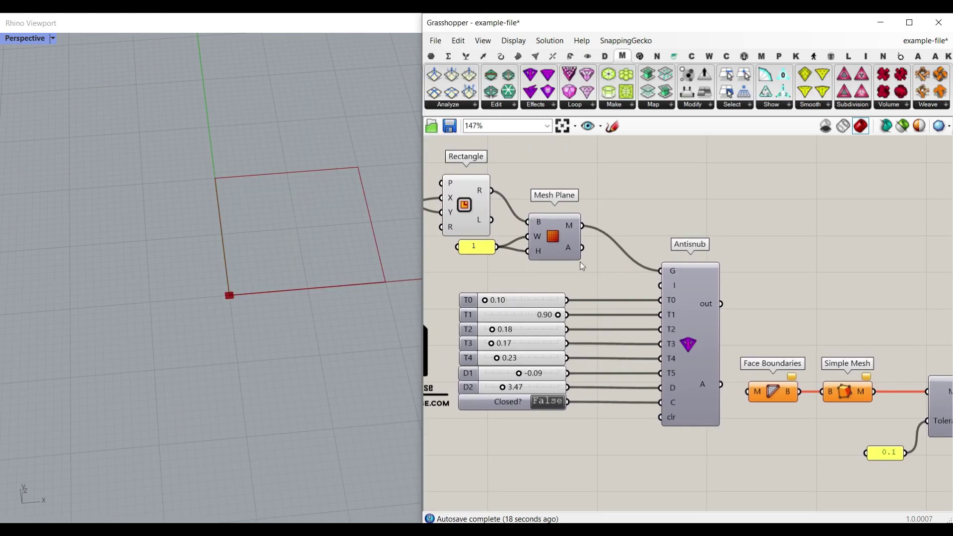
Step: Turn on the preview of the Mesh Plane component
scroll(547, 229, "up", 2)
right_click(544, 229)
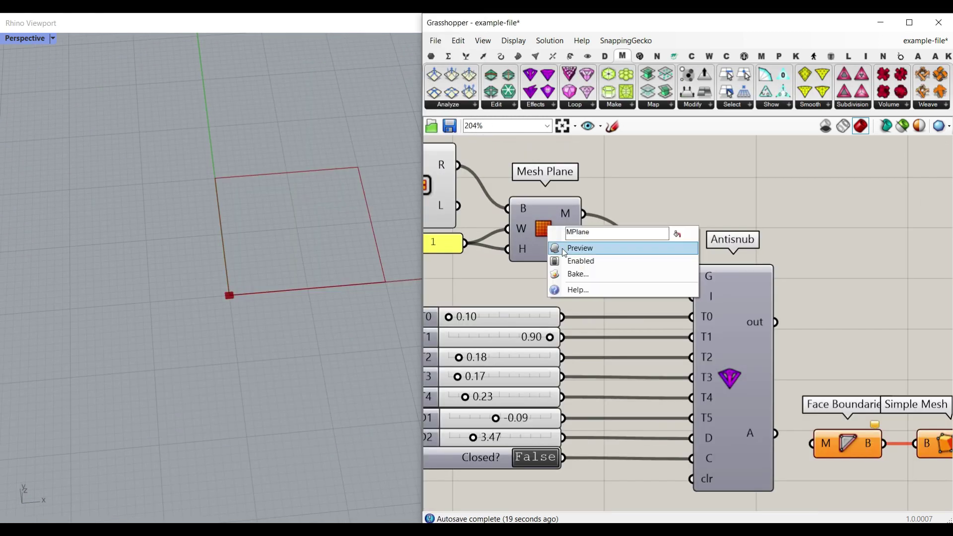
left_click(564, 249)
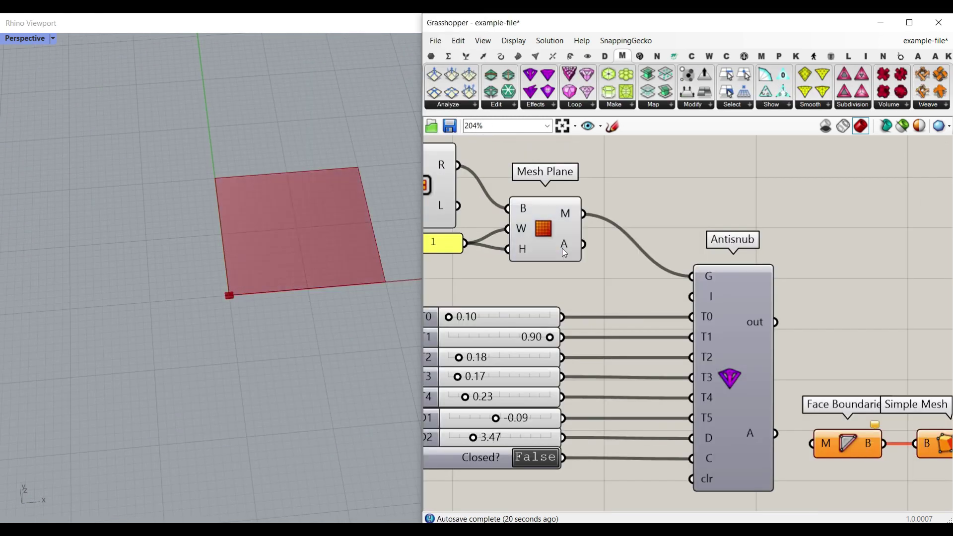
Step: Add a Pinwheel+2 subdivision component above Antisnub and connect Mesh Plane's M output to its G input
left_click(872, 107)
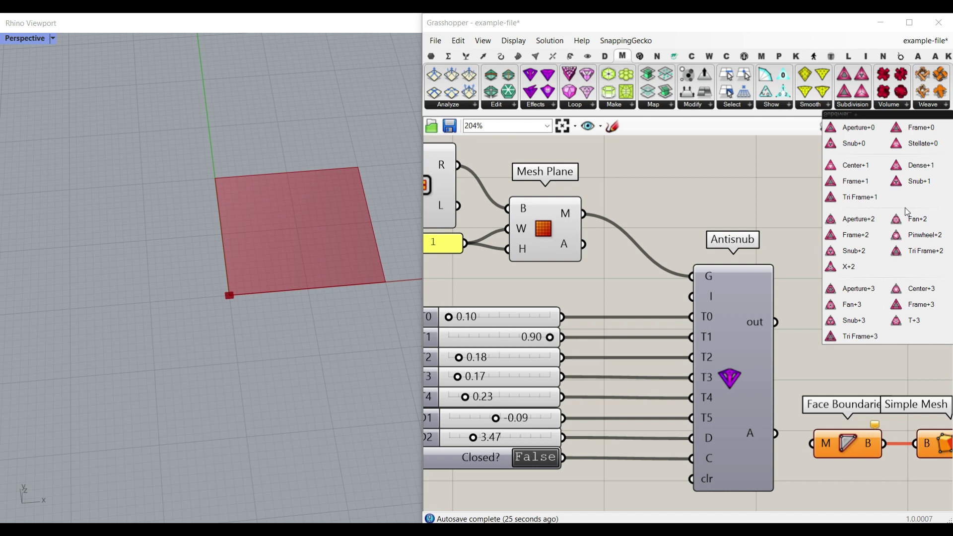
left_click_drag(919, 237, 683, 241)
left_click_drag(561, 344, 654, 215)
left_click(535, 218)
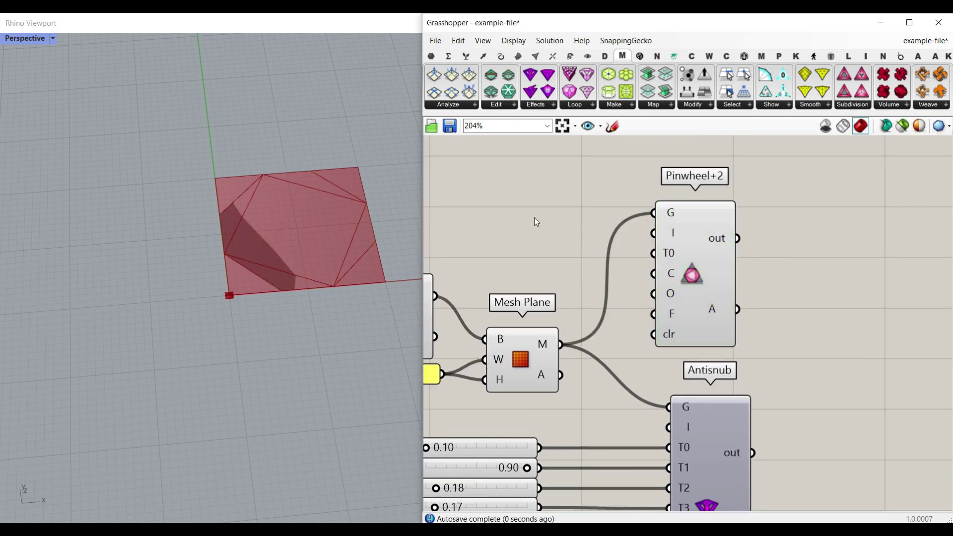
Step: Create a number slider from the value 0.25, connect it to the T0 input of Pinwheel+2 and set it to 0.64
double_click(522, 249)
type("0.25")
key("Return")
scroll(563, 298, "up", 1)
left_click_drag(625, 243, 671, 245)
left_click_drag(560, 239, 593, 238)
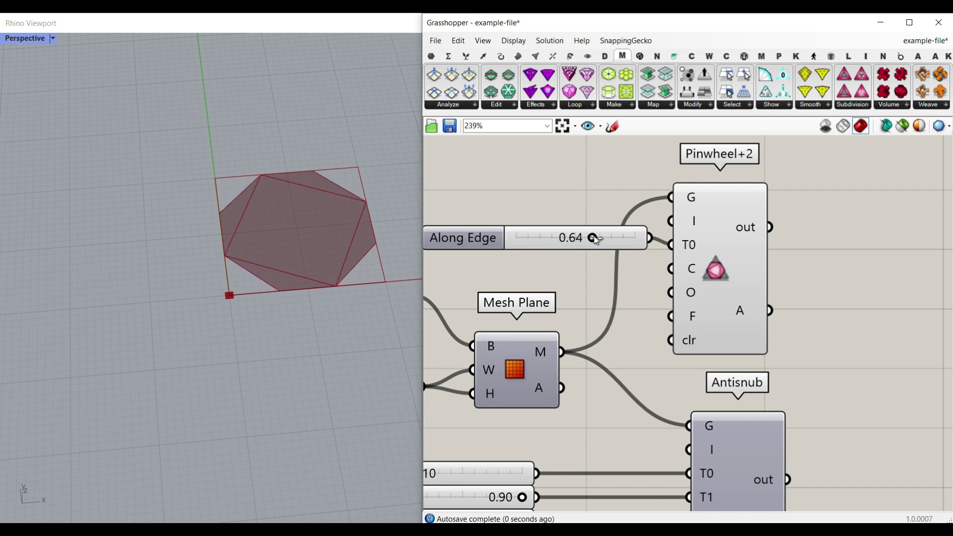
Step: Add a Boolean Toggle, connect it to the O input of Pinwheel+2, and switch it to True and back to False
mouse_move(691, 320)
double_click(411, 227)
type("tog")
key("Return")
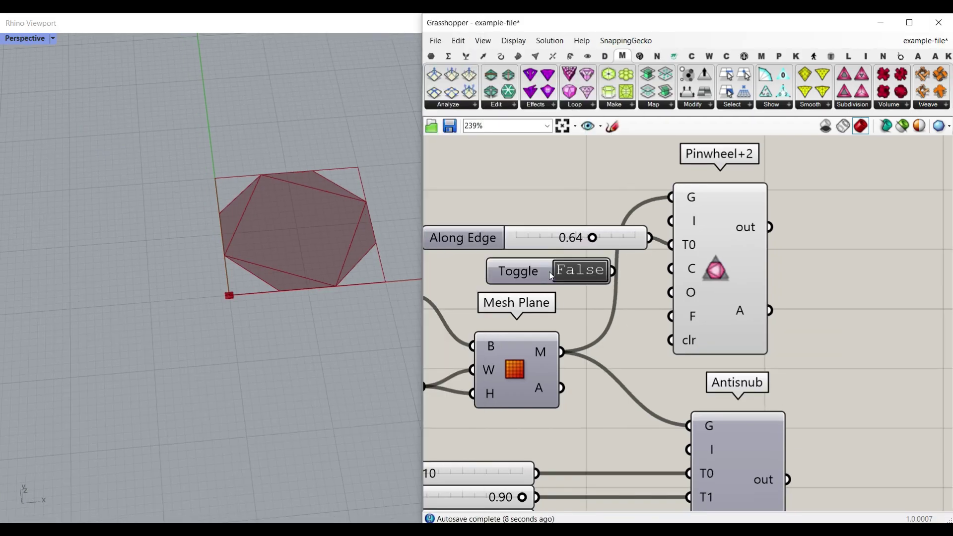
left_click_drag(614, 271, 670, 293)
left_click(591, 274)
left_click(591, 274)
Step: Move the toggle's connection to the F input, switch it to True and back to False, and set the Along Edge slider to 0.69
left_click_drag(613, 271, 662, 306, "ctrl")
left_click(576, 274)
left_click(576, 274)
mouse_move(592, 240)
left_mouse_down()
mouse_move(558, 240)
mouse_move(598, 239)
left_mouse_up()
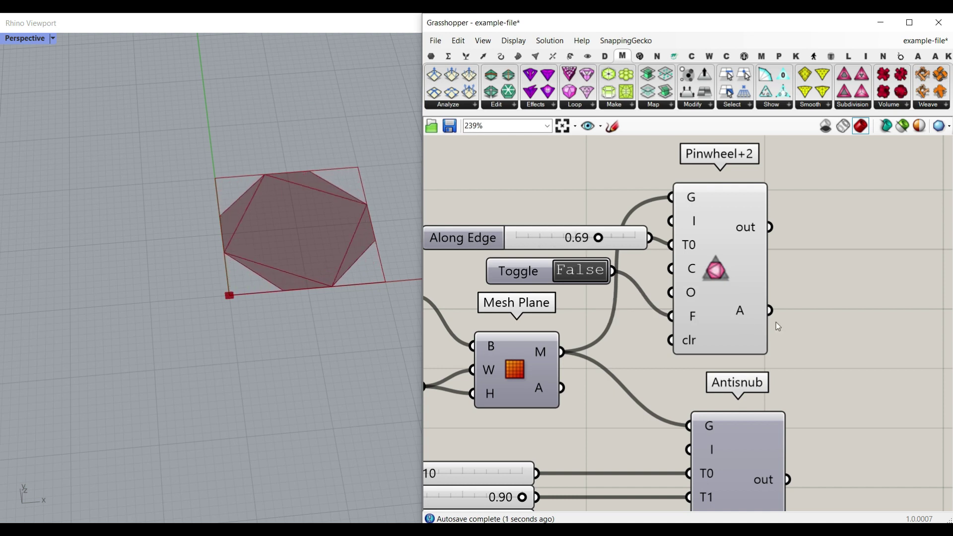
Step: Connect the A output of Pinwheel+2 to the M input of Face Boundaries and check the recoloured mesh at Mesh Colours
right_click_drag(777, 325, 665, 254)
scroll(663, 251, "down", 6)
left_click_drag(664, 251, 660, 364)
scroll(698, 372, "up", 4)
scroll(699, 341, "down", 4)
scroll(686, 302, "up", 5)
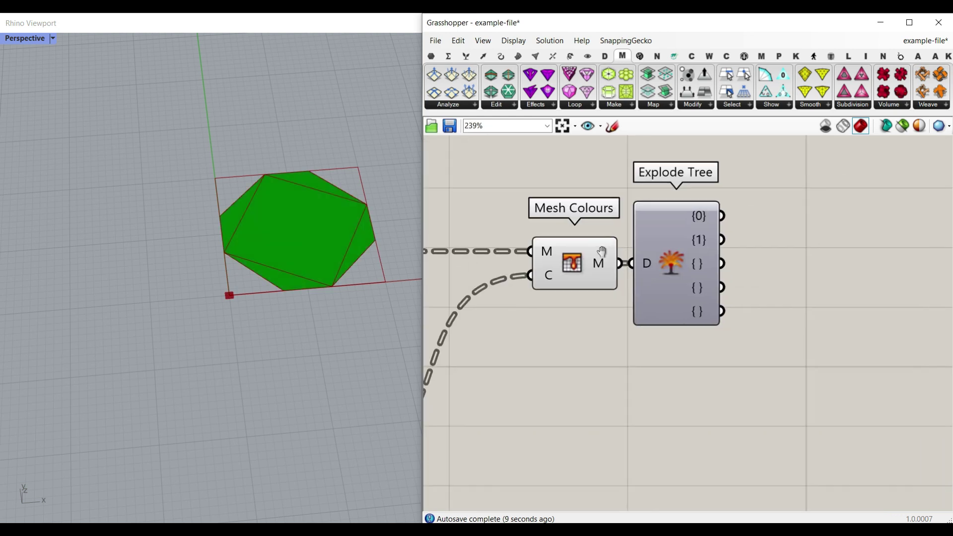
Step: Check the data branches in the M output of Mesh Colours and match the Explode Tree's outputs to them
mouse_move(587, 253)
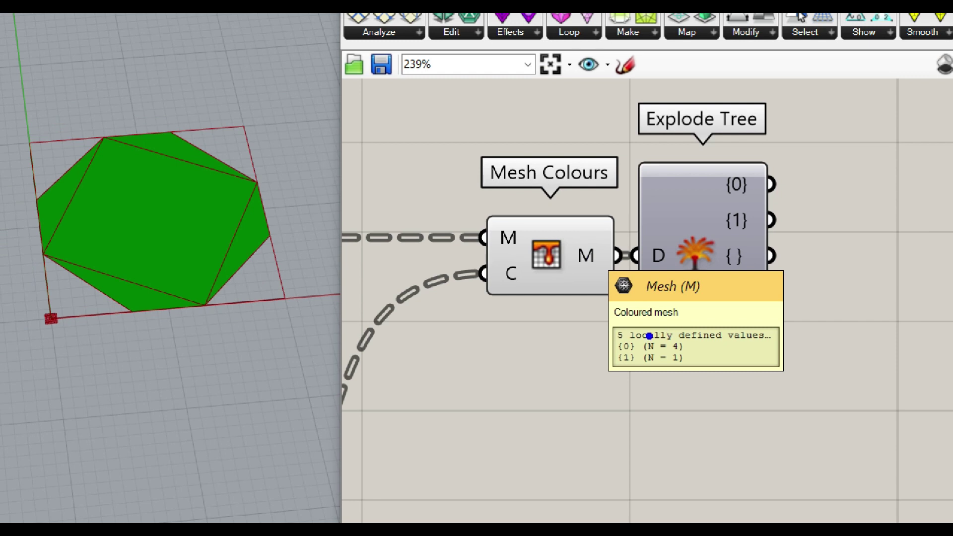
mouse_move(600, 328)
left_mouse_down()
mouse_move(701, 358)
mouse_move(702, 376)
left_mouse_up()
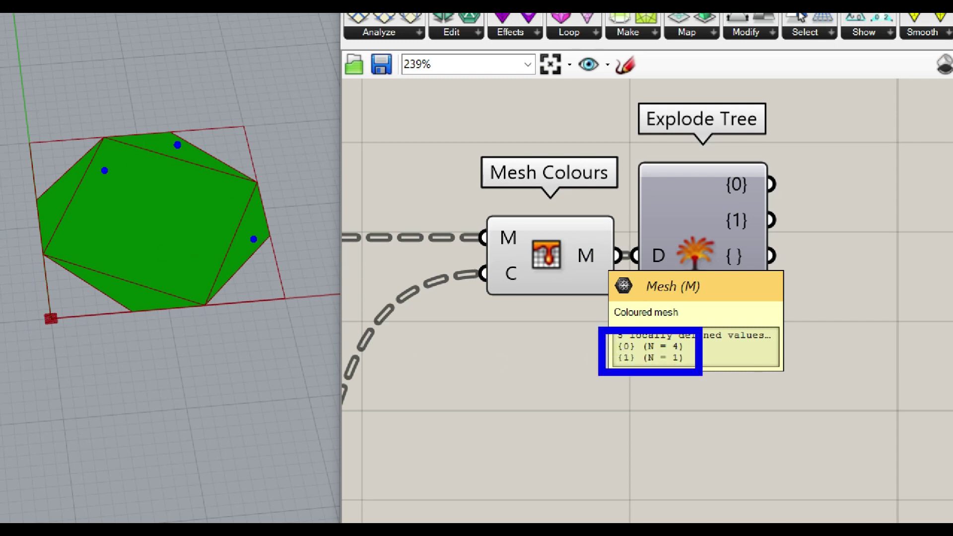
left_click_drag(167, 195, 139, 230)
left_click_drag(140, 204, 177, 232)
key("Escape")
right_click(662, 246)
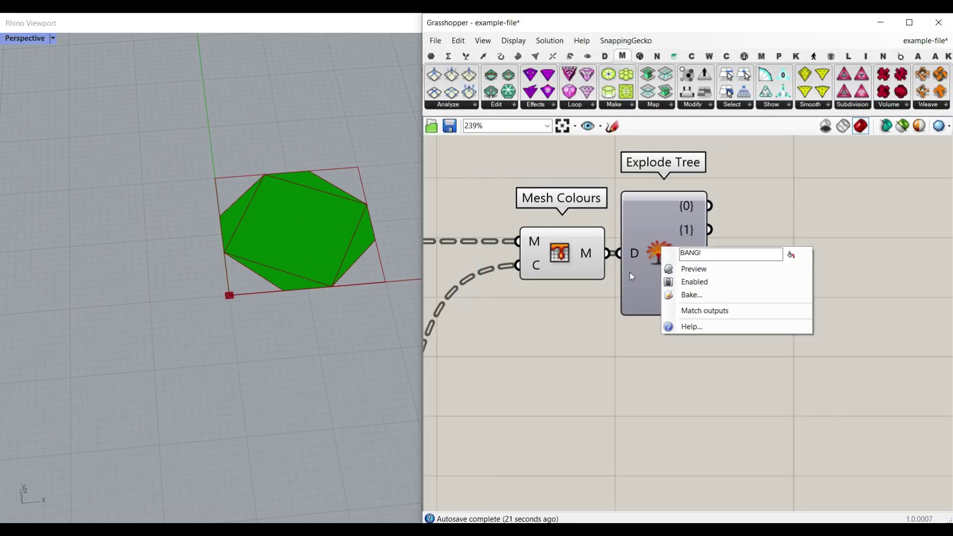
left_click(731, 311)
right_click_drag(776, 262, 765, 290)
Step: Add a Mesh parameter fed by the {0} output of Explode Tree and bake its meshes into Rhino
left_click(431, 56)
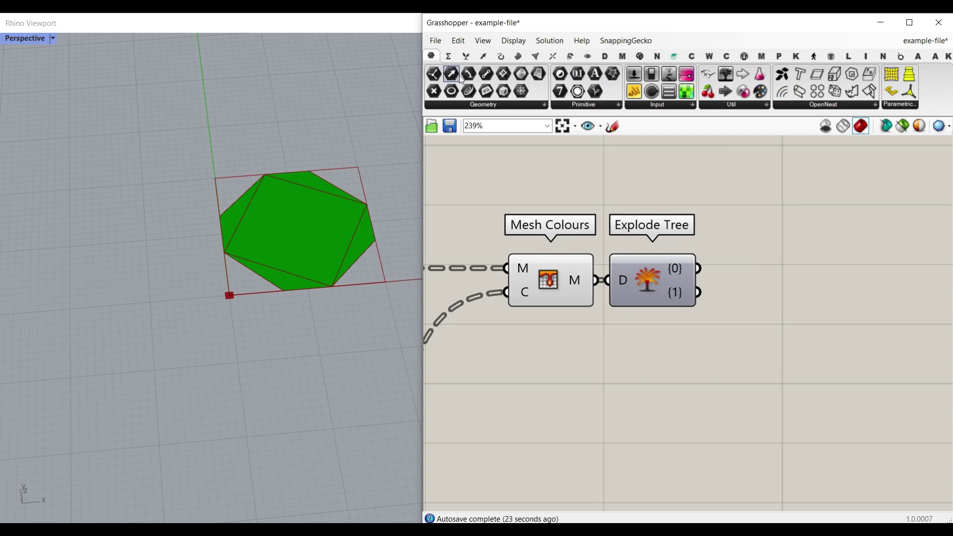
left_click_drag(521, 91, 711, 262)
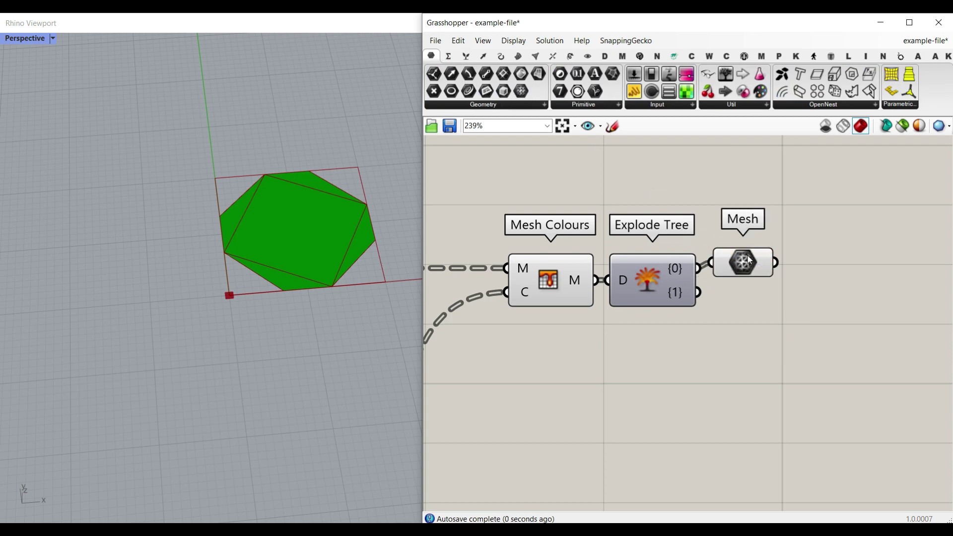
right_click(743, 262)
left_click(764, 302)
left_click(790, 423)
Step: Select the baked triangular meshes in the Perspective view and move them to the left, clear of the preview
left_click(232, 226)
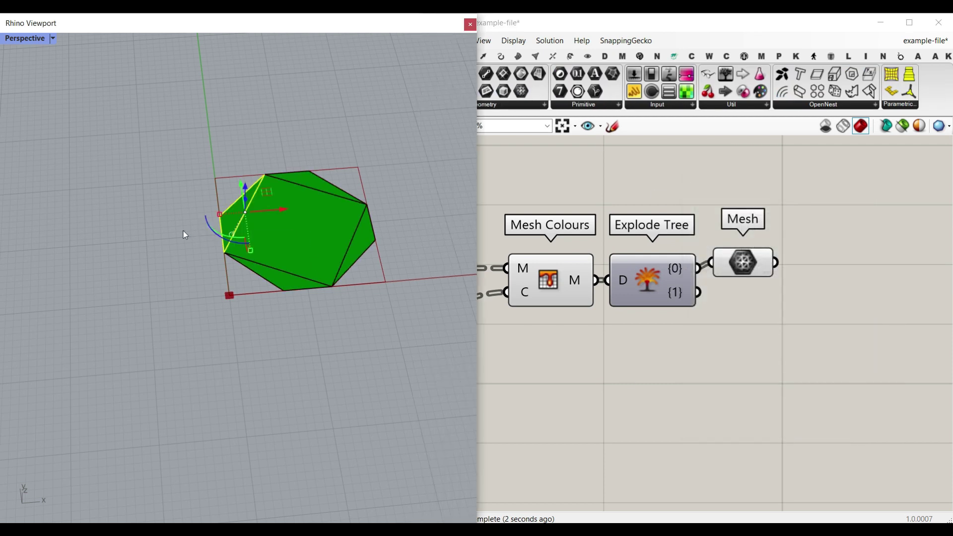
left_click_drag(377, 121, 248, 268)
left_click_drag(322, 229, 170, 241)
left_click(167, 146)
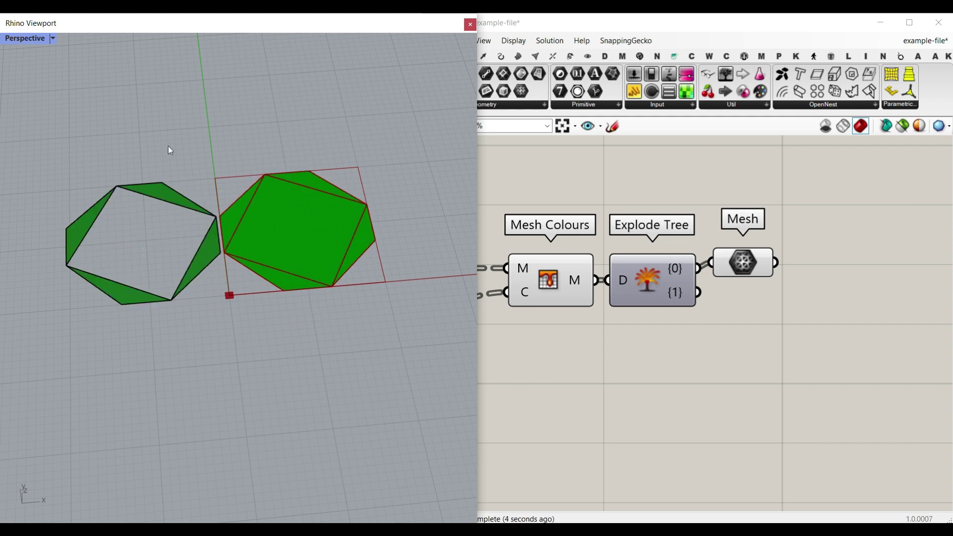
Step: Switch the Mesh parameter to the {1} output of Explode Tree, bake the central face and move it clear of the preview
left_click_drag(700, 293, 712, 263)
left_click_drag(735, 269, 738, 299)
right_click(748, 299)
left_click(783, 329)
left_click(798, 445)
left_click_drag(301, 243, 132, 370)
left_click(253, 384)
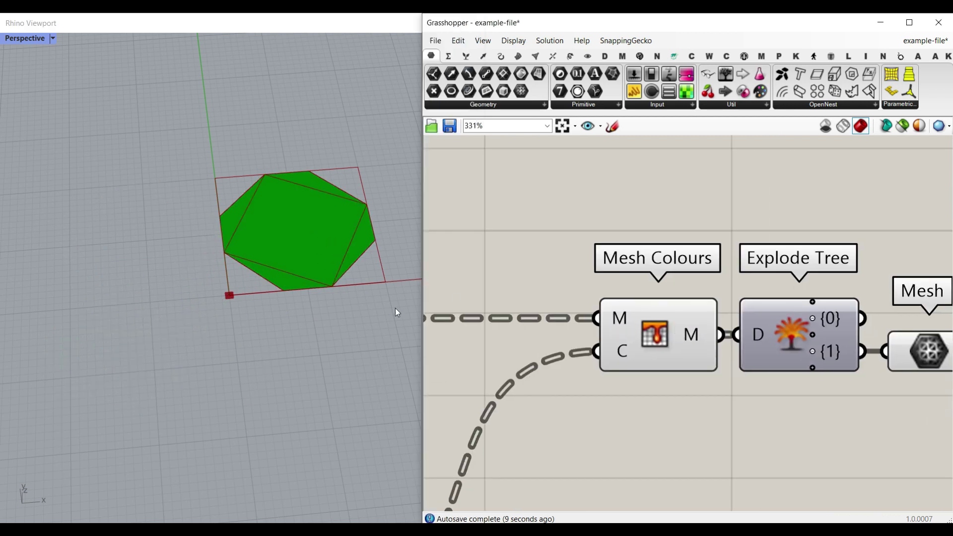
Step: Shift the Colour parameter away from the Gradient and disconnect the Gradient's output from it
scroll(486, 447, "down", 5)
right_click_drag(486, 447, 874, 258)
right_click_drag(596, 358, 685, 313)
scroll(685, 312, "up", 4)
mouse_move(611, 360)
left_mouse_down()
mouse_move(521, 361)
mouse_move(618, 363)
left_mouse_up()
right_click_drag(662, 360, 675, 377)
scroll(687, 365, "down", 3)
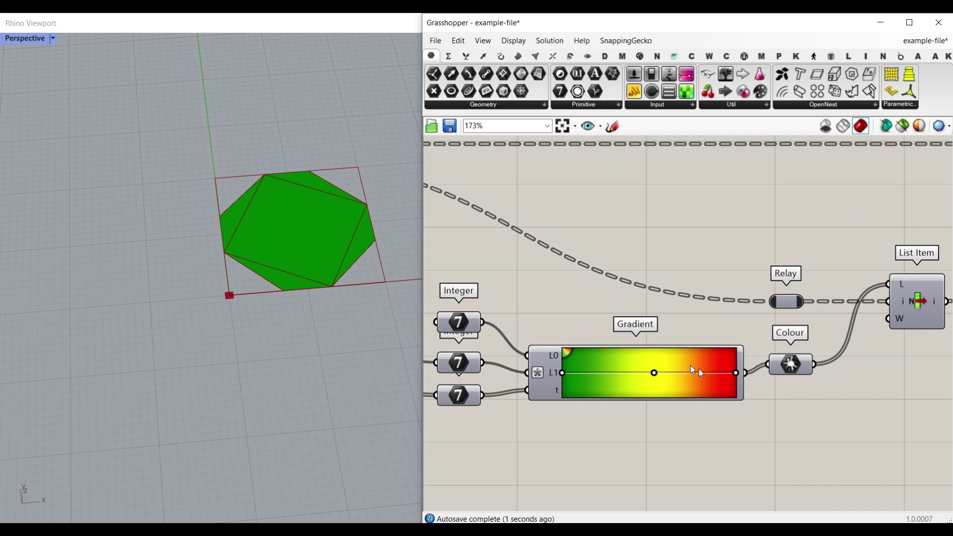
right_click_drag(805, 370, 662, 394)
left_click_drag(655, 381, 689, 389)
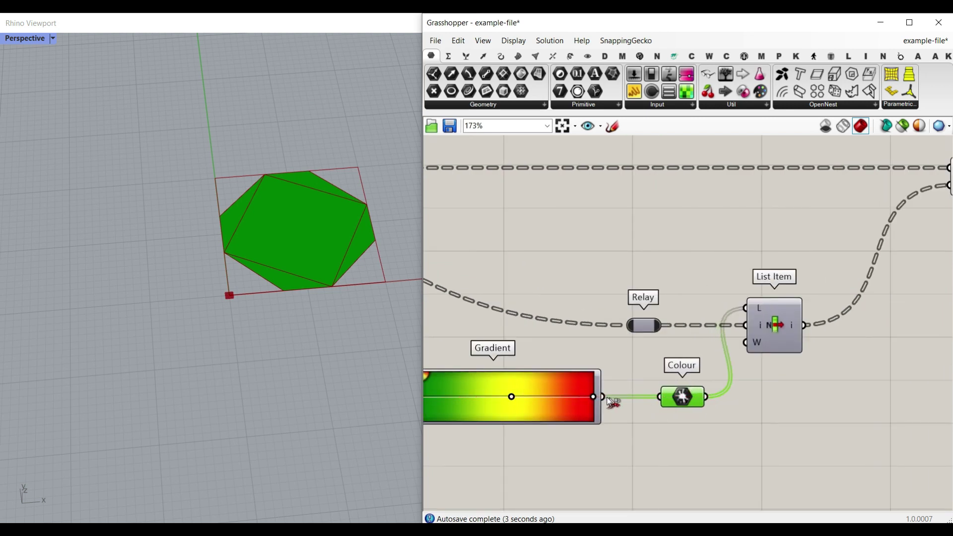
left_click_drag(607, 399, 657, 397, "ctrl")
Step: Add a Colour Swatch below the Gradient and place a copy of it underneath
right_click_drag(591, 468, 630, 413)
double_click(630, 413)
type("swatch")
key("Return")
scroll(639, 362, "up", 5)
left_click_drag(639, 359, 567, 345)
key("ctrl+c")
key("ctrl+v")
right_click_drag(597, 370, 591, 324)
left_click_drag(591, 324, 566, 457)
Step: Set the copied Colour Swatch to blue
scroll(601, 400, "down", 1)
left_click(648, 443)
left_click(689, 406)
left_click(757, 270)
Step: Connect the white swatch and, as an additional source, the second swatch to the Colour parameter
right_click_drag(741, 280, 669, 328)
scroll(669, 328, "down", 5)
left_click_drag(664, 332, 716, 262)
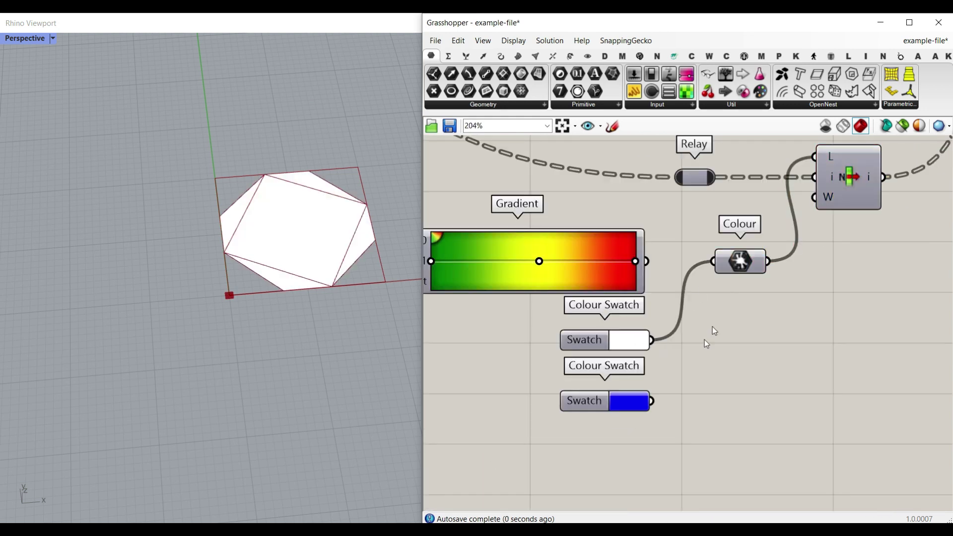
left_click_drag(671, 360, 739, 267, "shift")
Step: Change the second Colour Swatch to magenta
left_click(642, 402)
left_click_drag(748, 385, 682, 340)
left_click(765, 266)
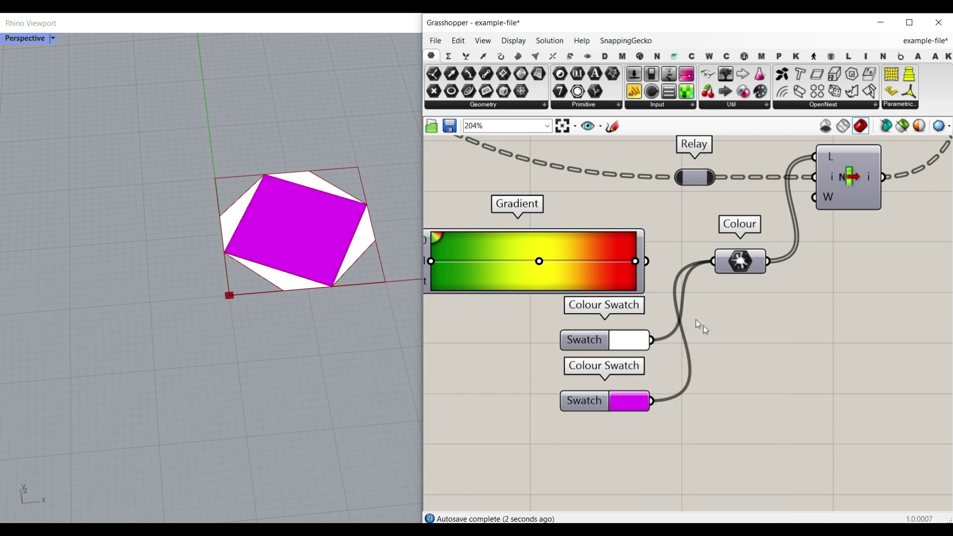
Step: Move the Colour parameter down so that it sits beside the two colour swatches
scroll(633, 355, "up", 3)
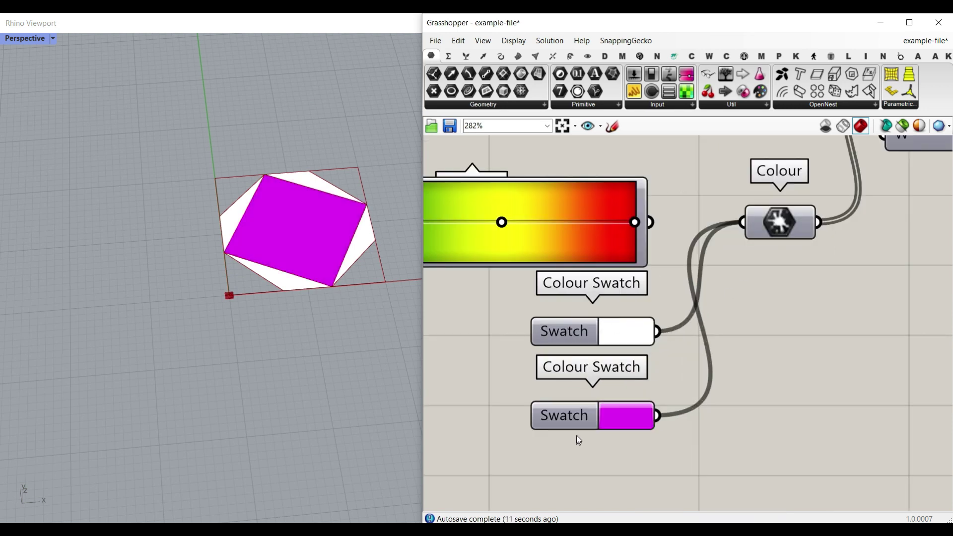
scroll(692, 340, "down", 6)
left_click_drag(695, 296, 677, 363)
scroll(703, 376, "up", 5)
scroll(702, 367, "down", 4)
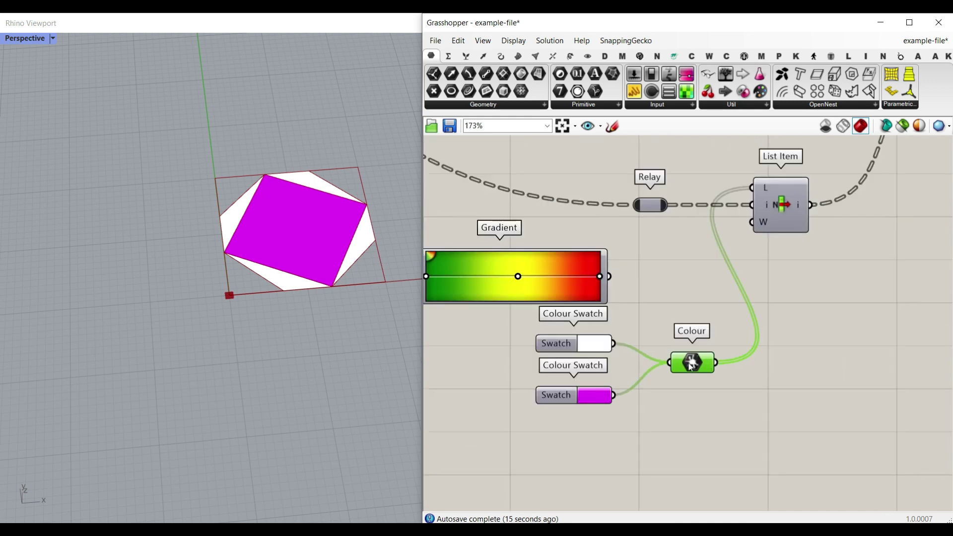